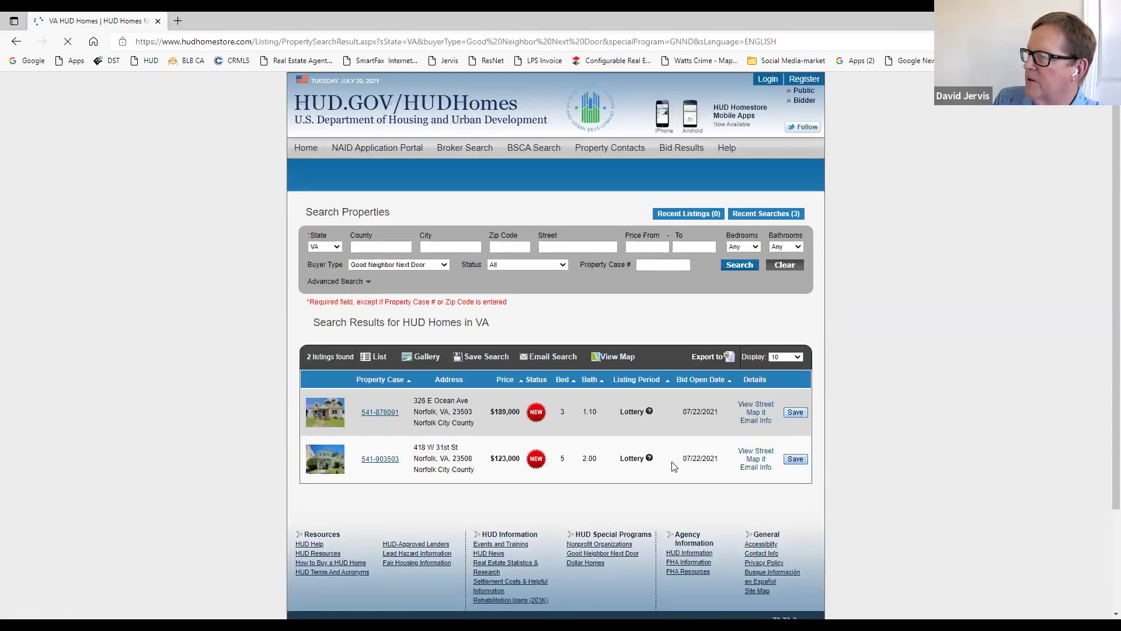
Step: Go back twice to the HUD Homes home page, then open the Bidder Registration form
mouse_move(651, 413)
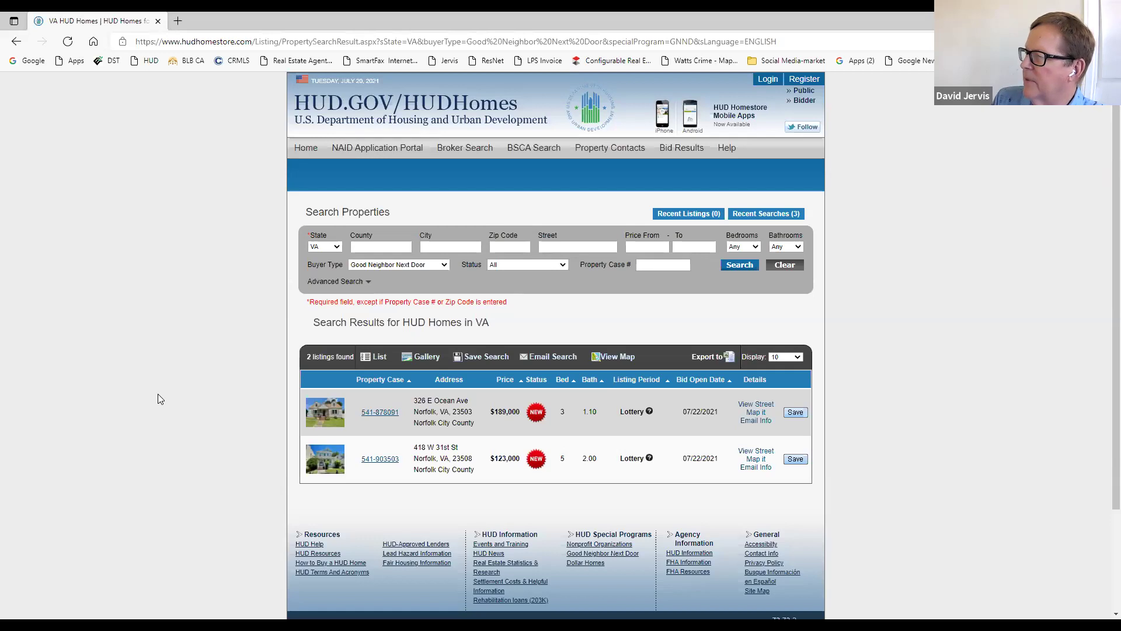
left_click(16, 45)
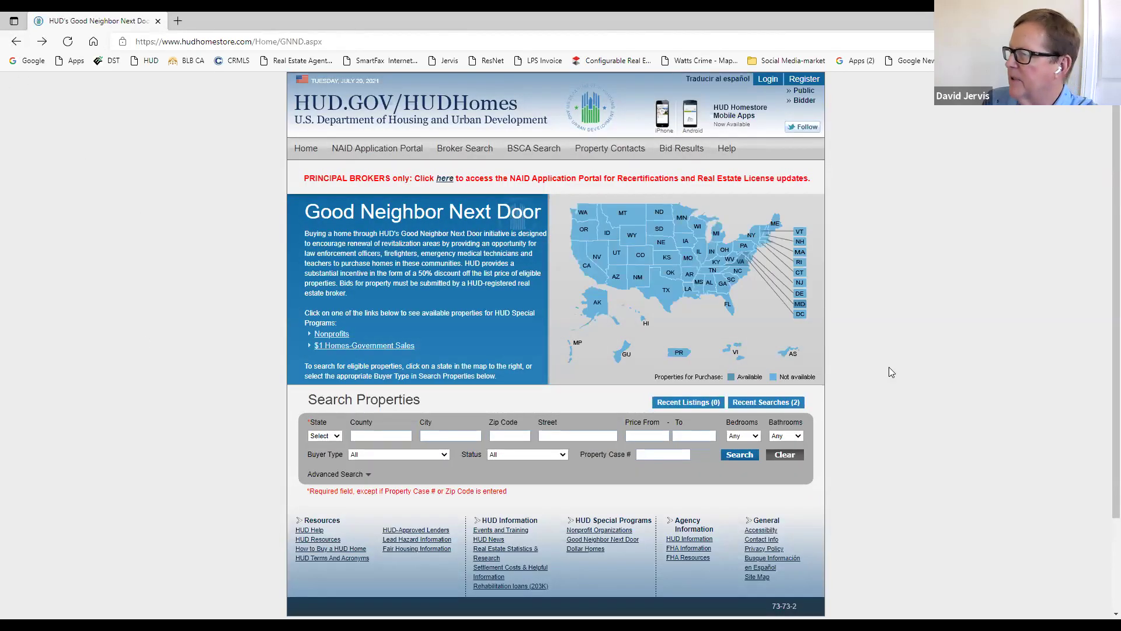
left_click(16, 41)
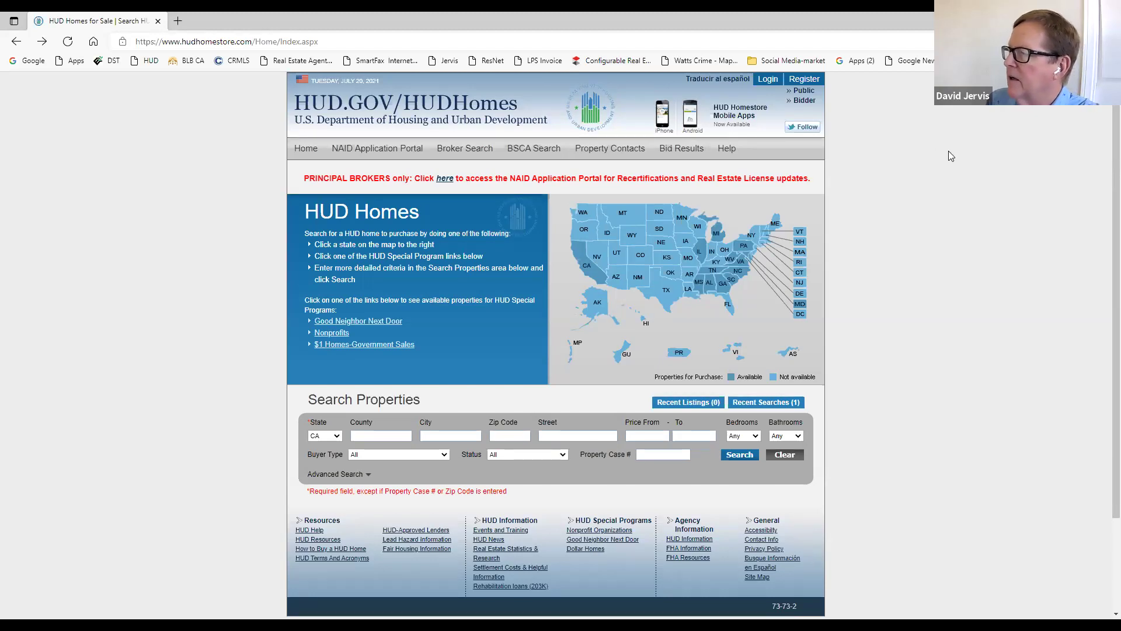
left_click(805, 101)
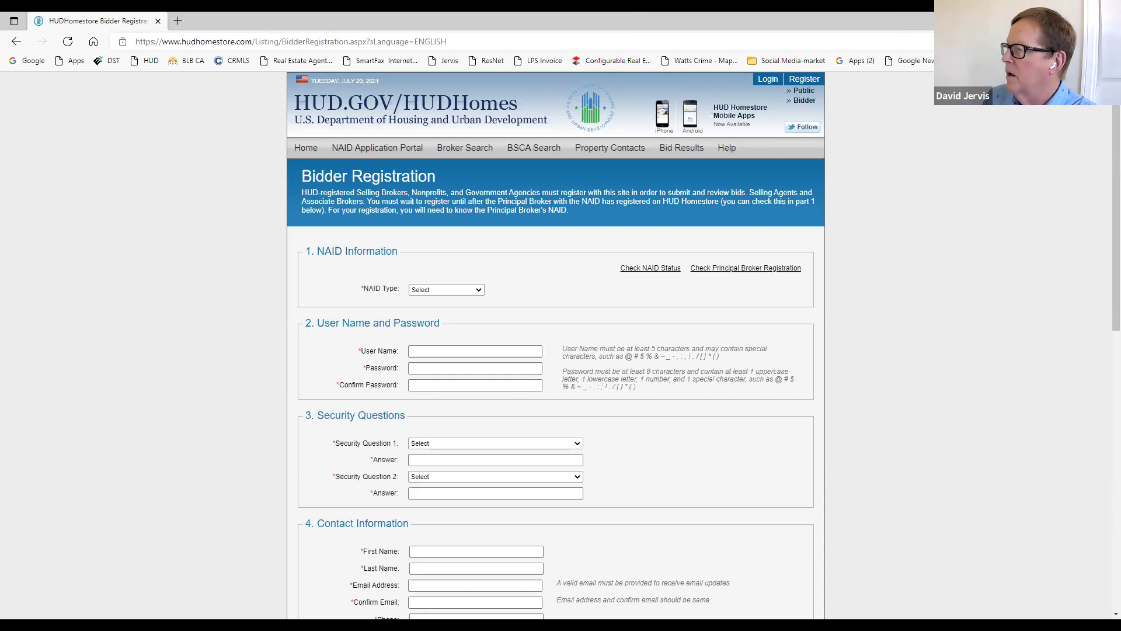
Step: Set NAID Type to Selling/Listing Broker and Role to Selling Agent
left_click(480, 291)
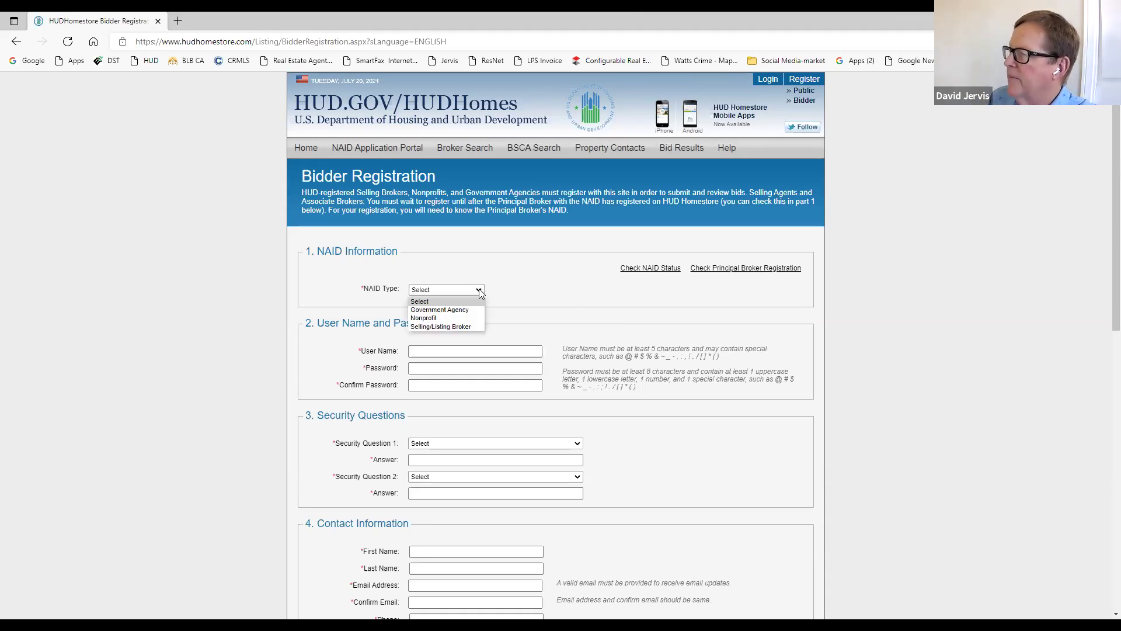
left_click(460, 326)
left_click(605, 290)
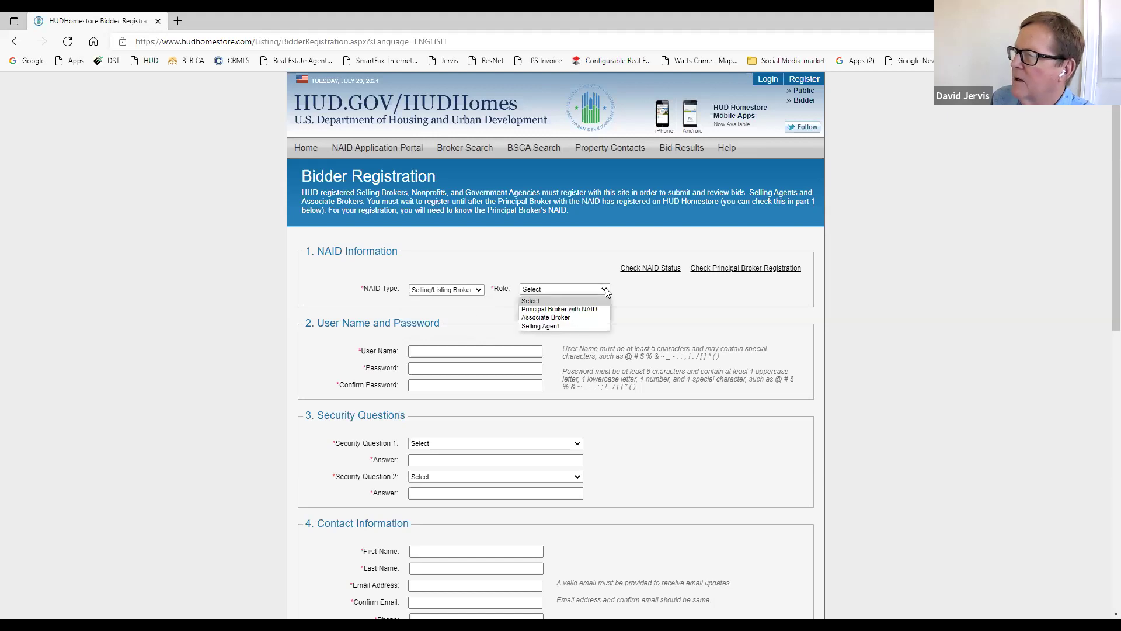
left_click(559, 326)
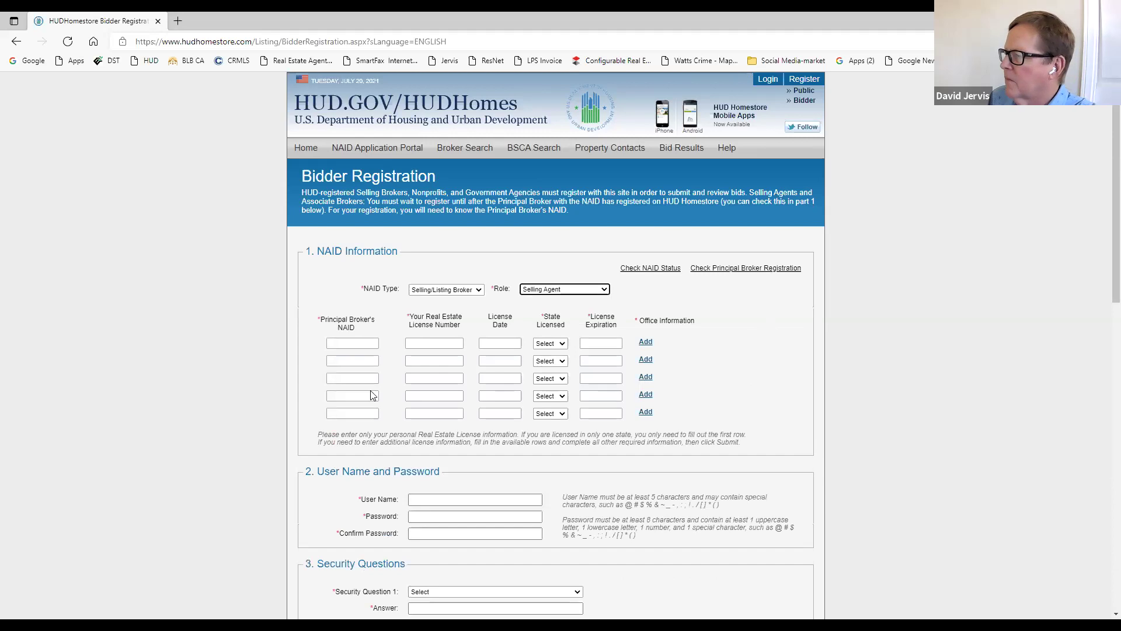
Step: Fill the first row with the broker's NAID, the license number, state CA and expiration 07/13/2023
left_click(347, 344)
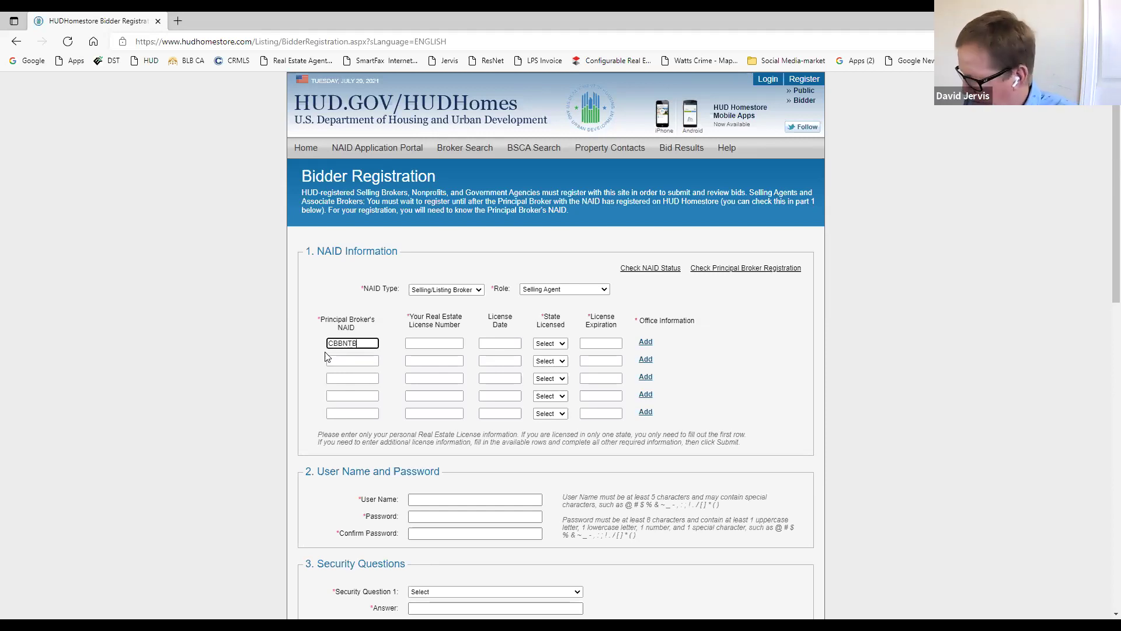
type("237")
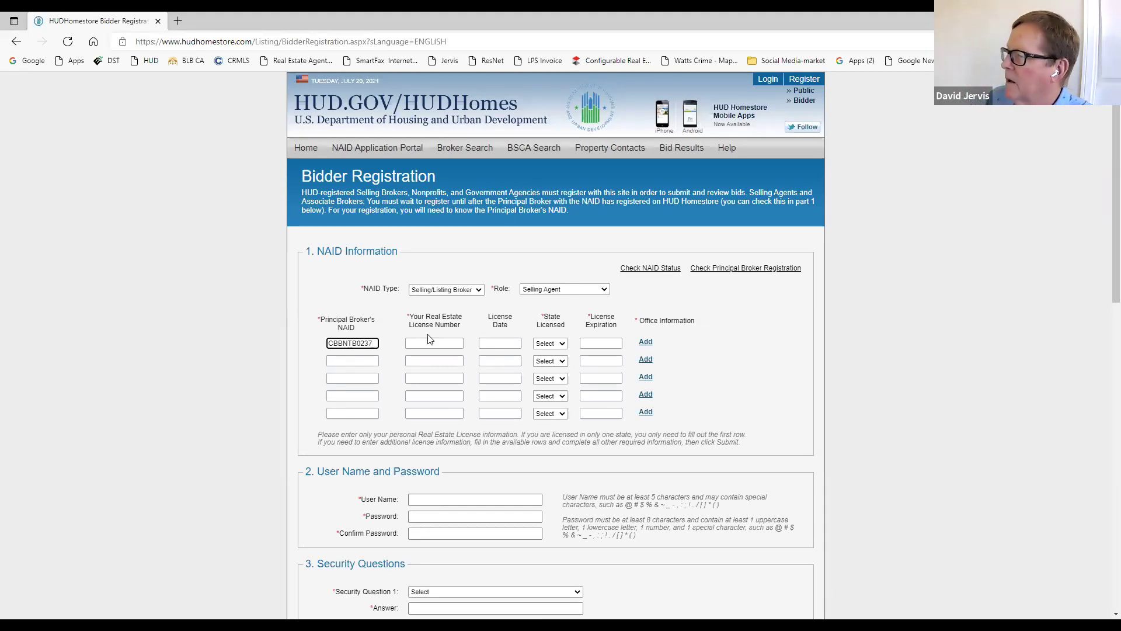
left_click(426, 341)
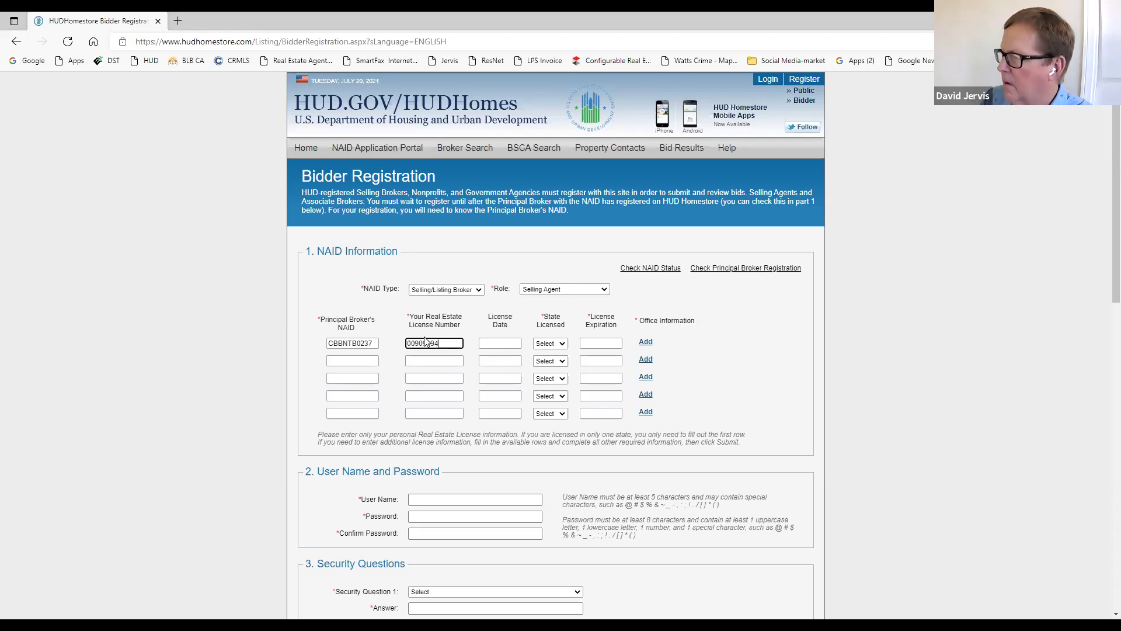
left_click(559, 345)
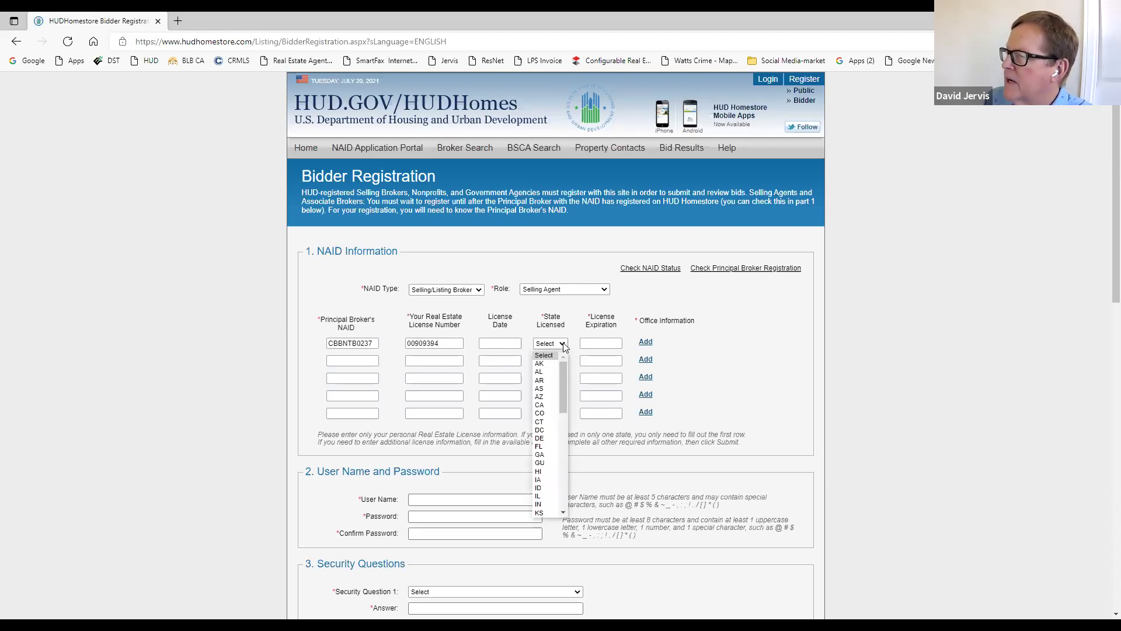
left_click(540, 404)
left_click(603, 344)
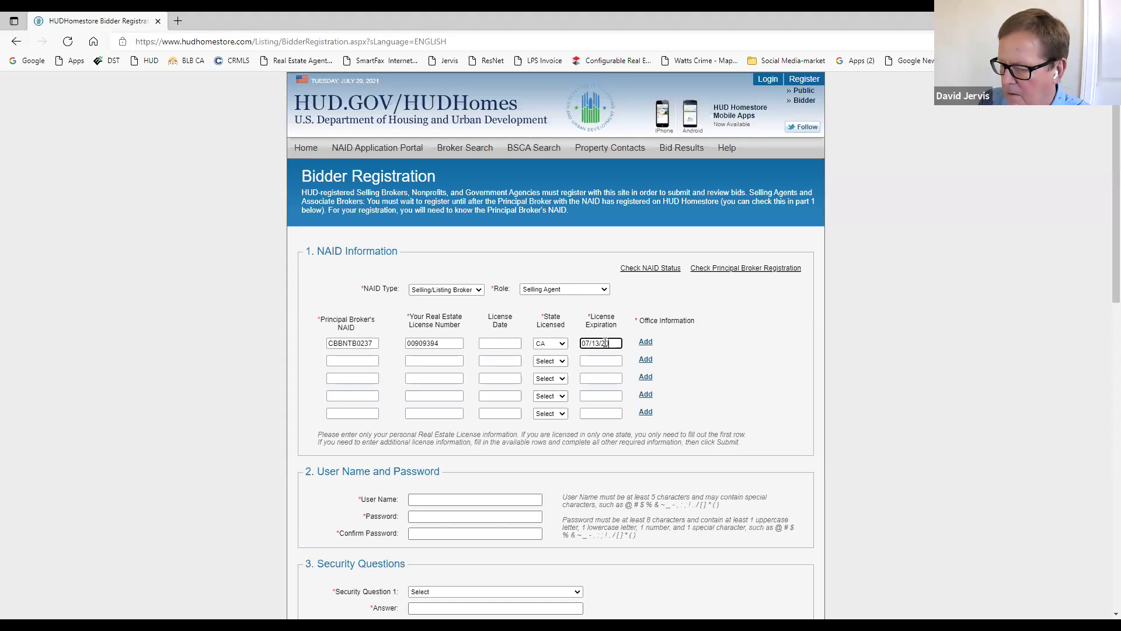
left_click(694, 342)
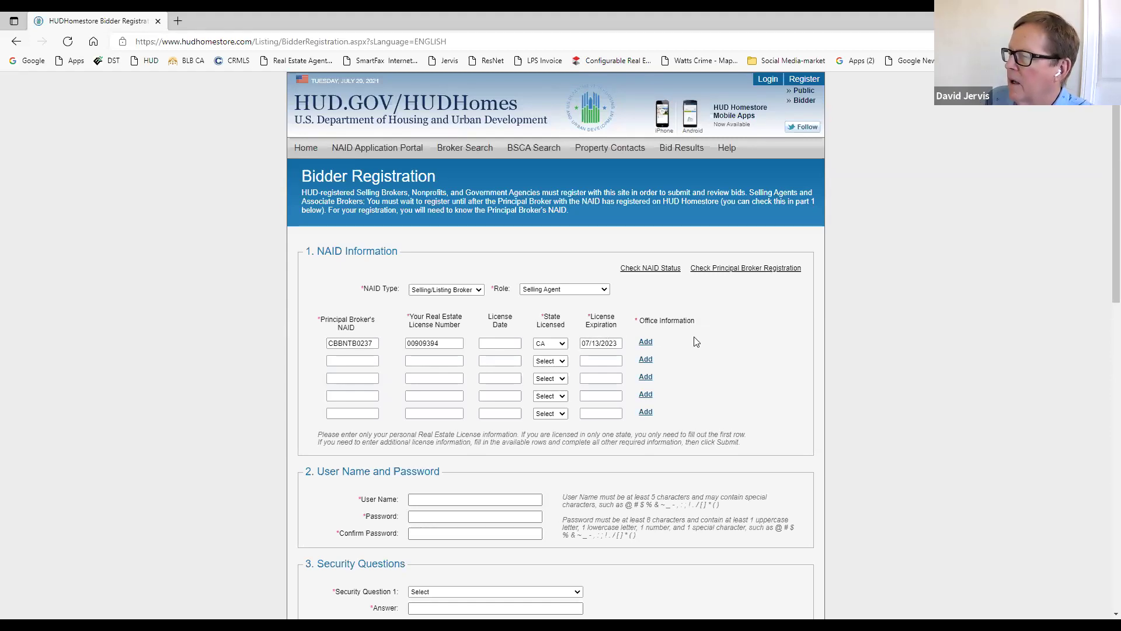
Step: Add the broker's Newport Beach office address as the first license row's office information
left_click(646, 343)
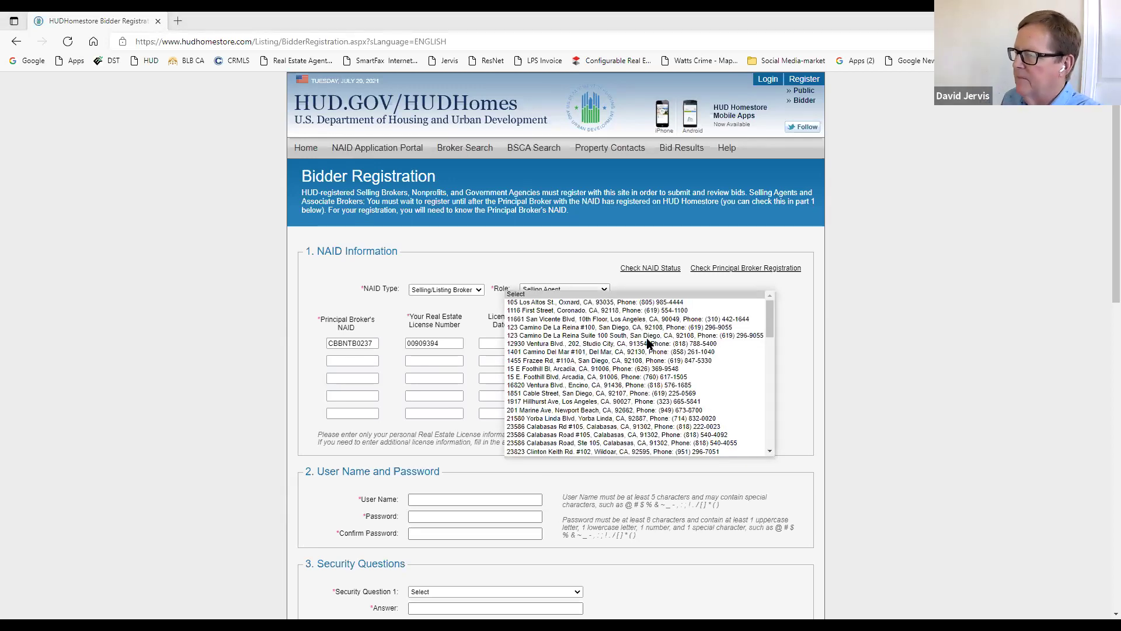
key("Down")
key("Down")
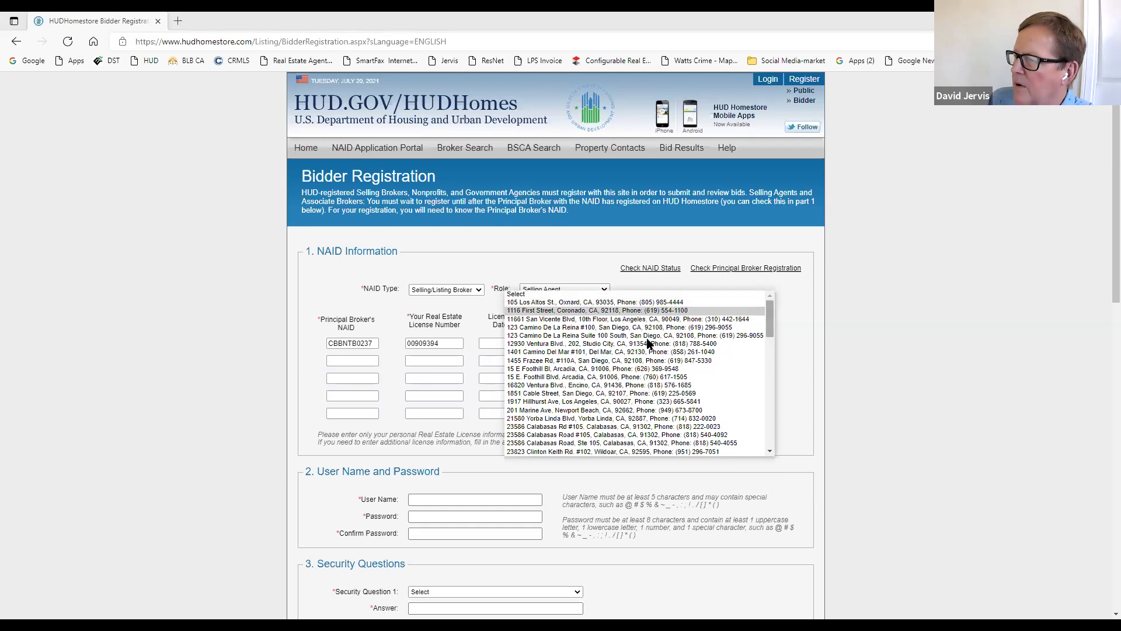
scroll(647, 343, "down", 20)
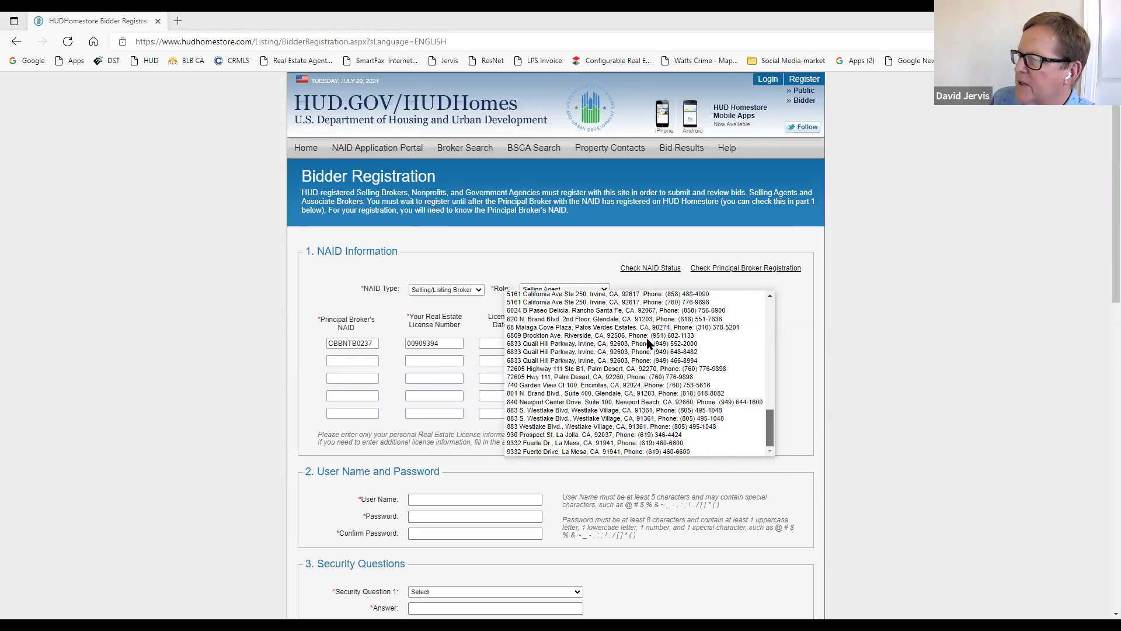
scroll(647, 344, "up", 20)
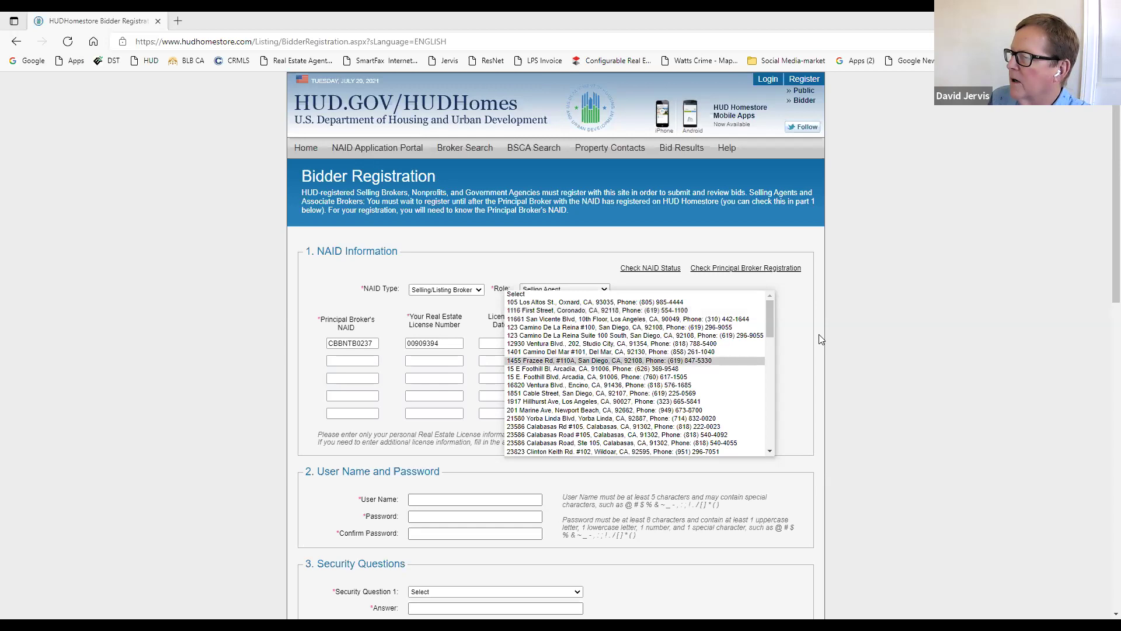
scroll(819, 338, "down", 3)
scroll(820, 339, "down", 4)
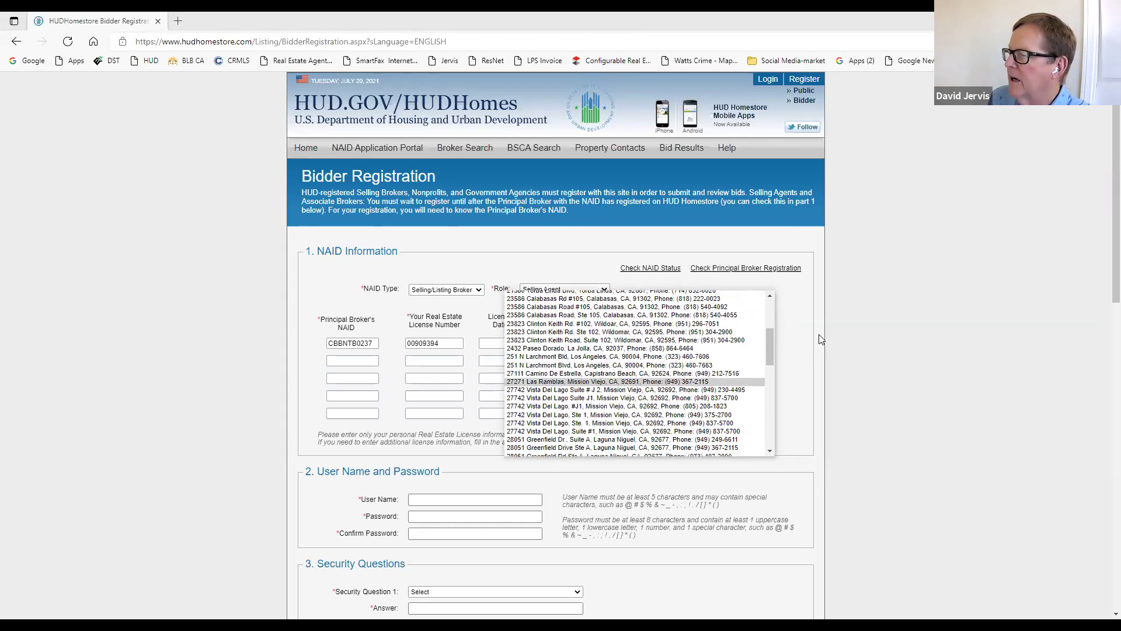
scroll(821, 340, "down", 3)
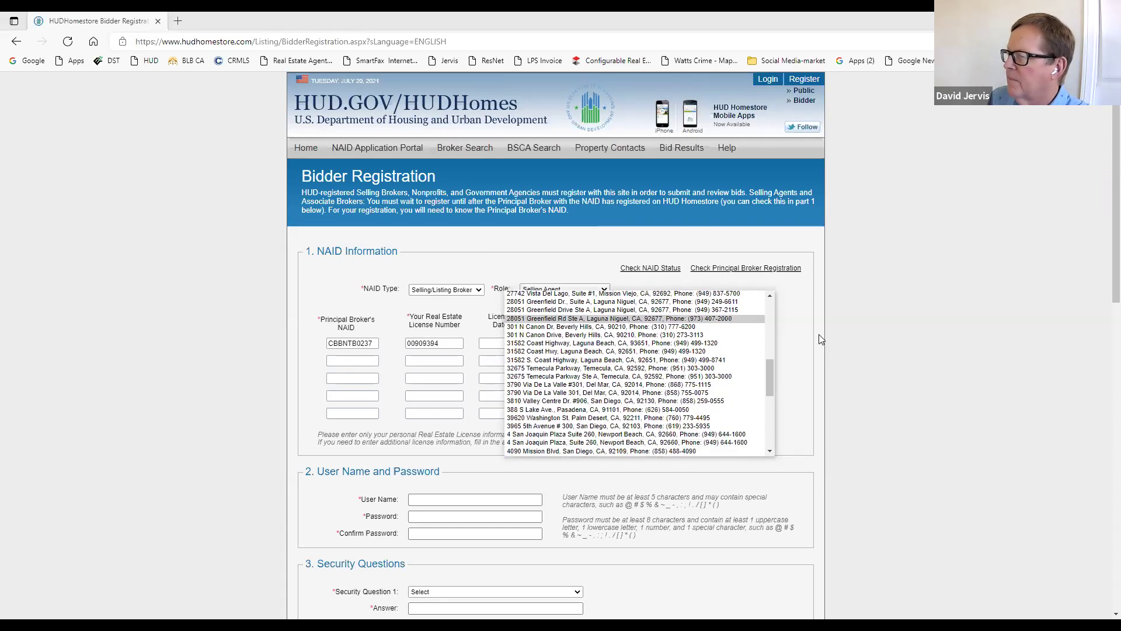
scroll(821, 340, "down", 3)
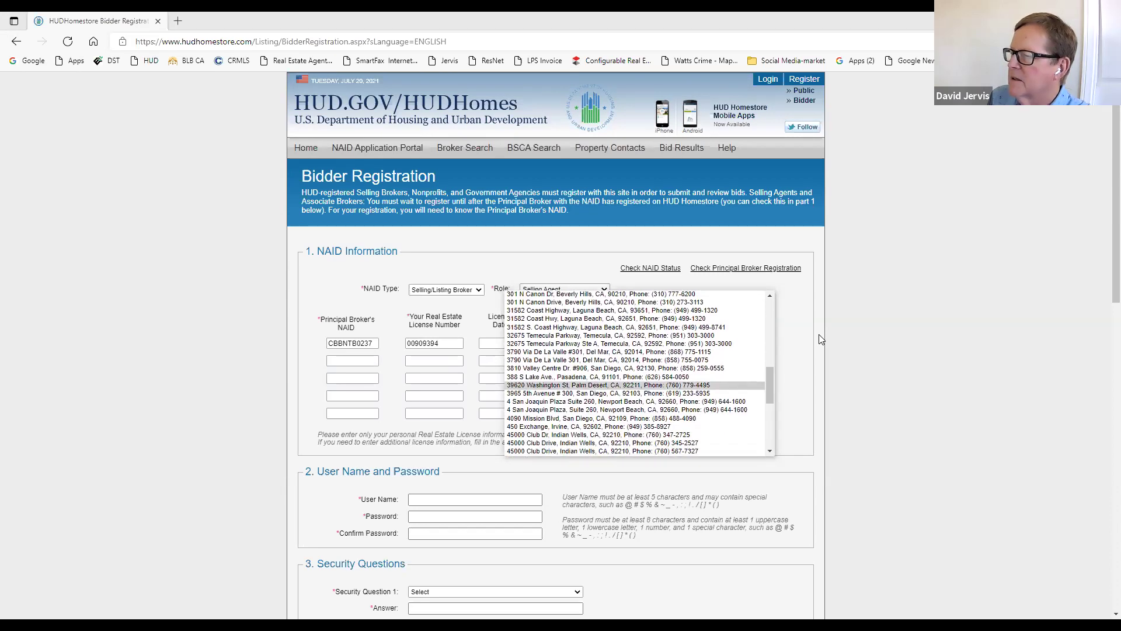
scroll(821, 338, "down", 5)
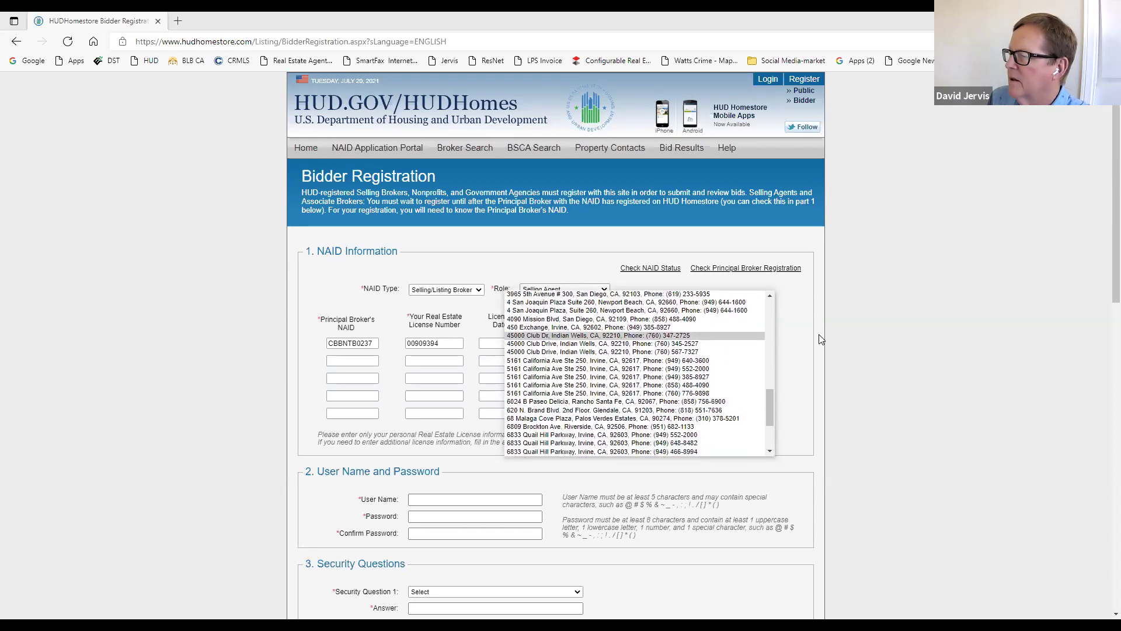
scroll(820, 339, "down", 3)
key("Down")
key("Down")
left_click(820, 339)
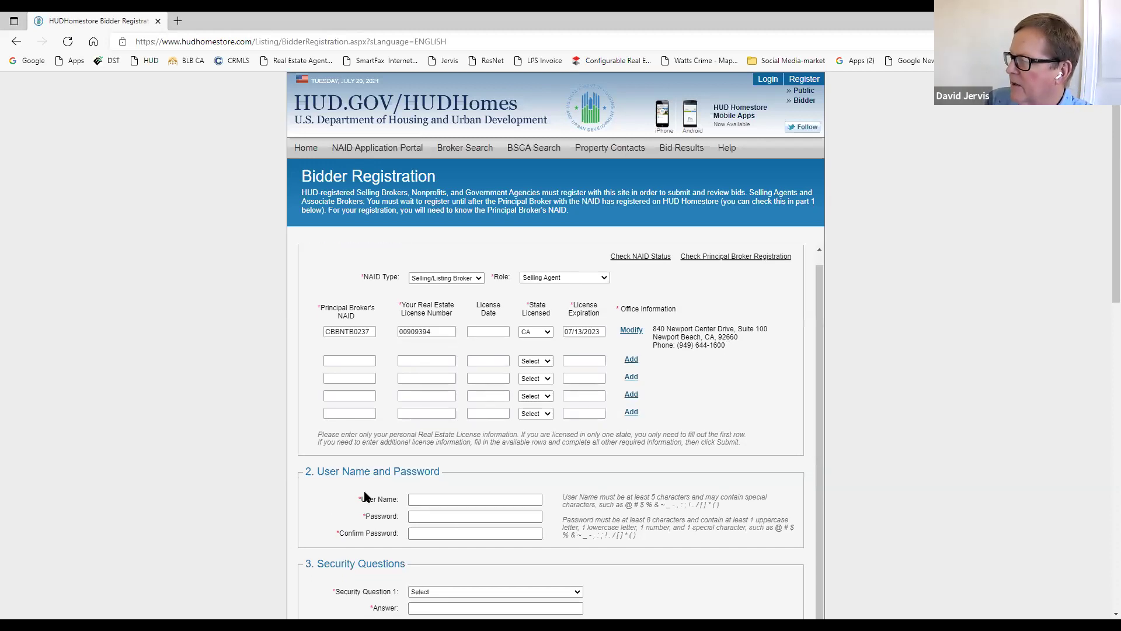
Step: Look over the Bidder Registration form, then go back to the HUD Homes home page
scroll(479, 503, "down", 4)
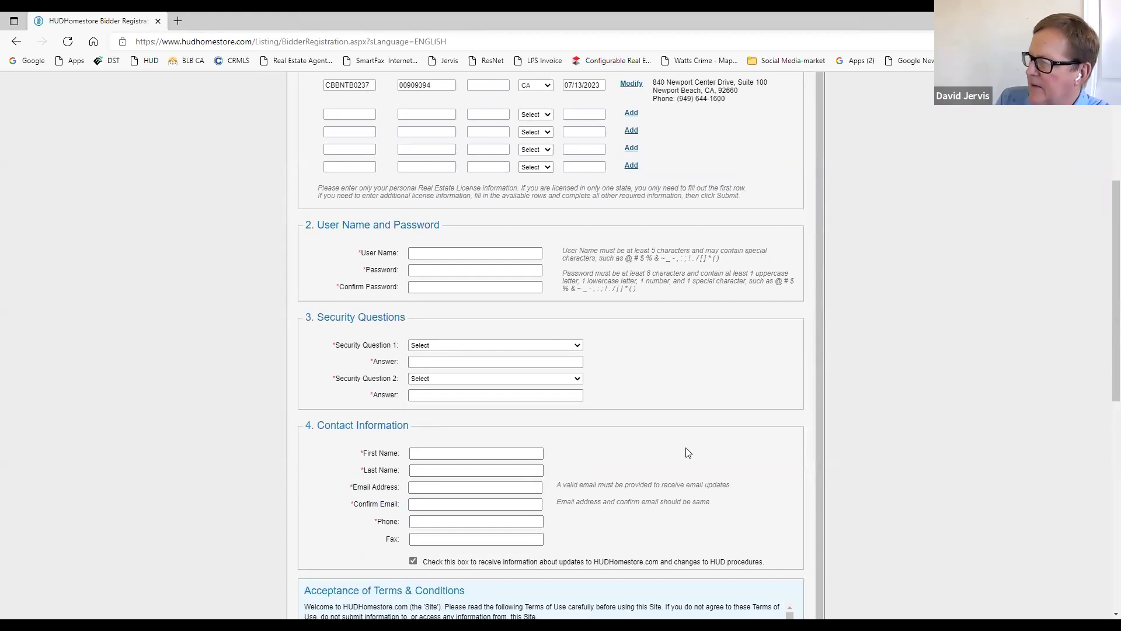
scroll(692, 440, "down", 3)
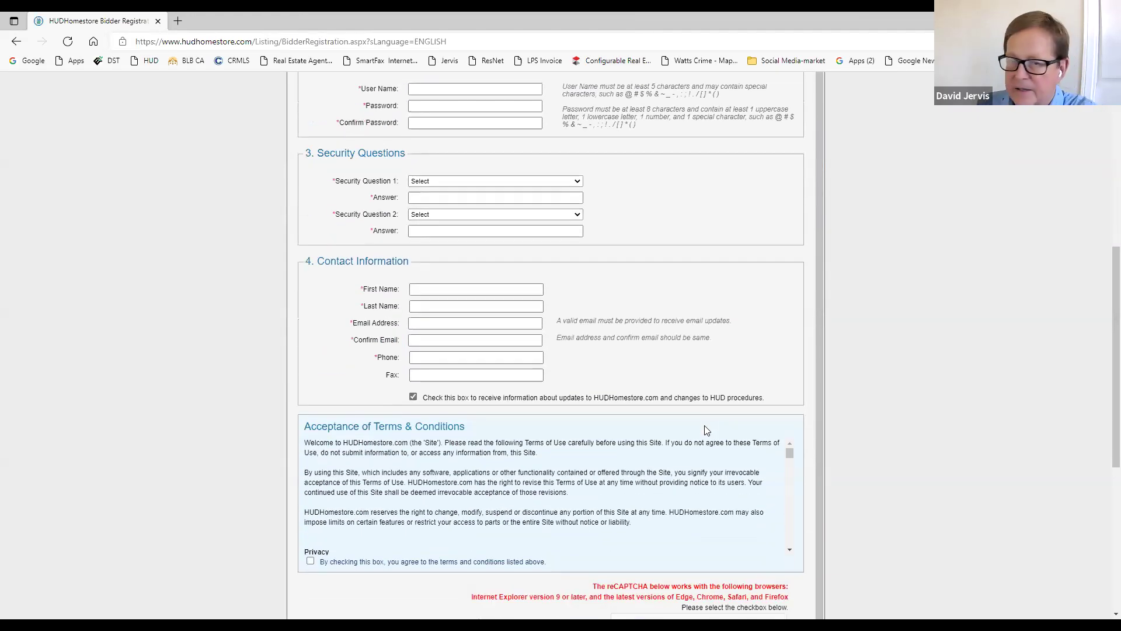
scroll(838, 396, "up", 3)
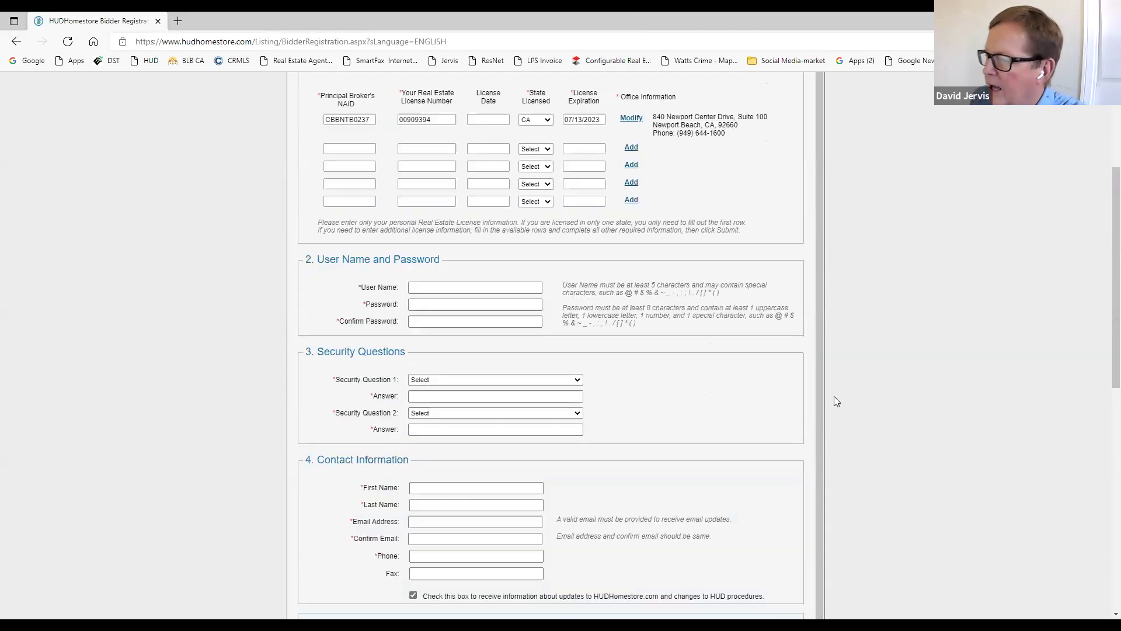
scroll(834, 399, "up", 4)
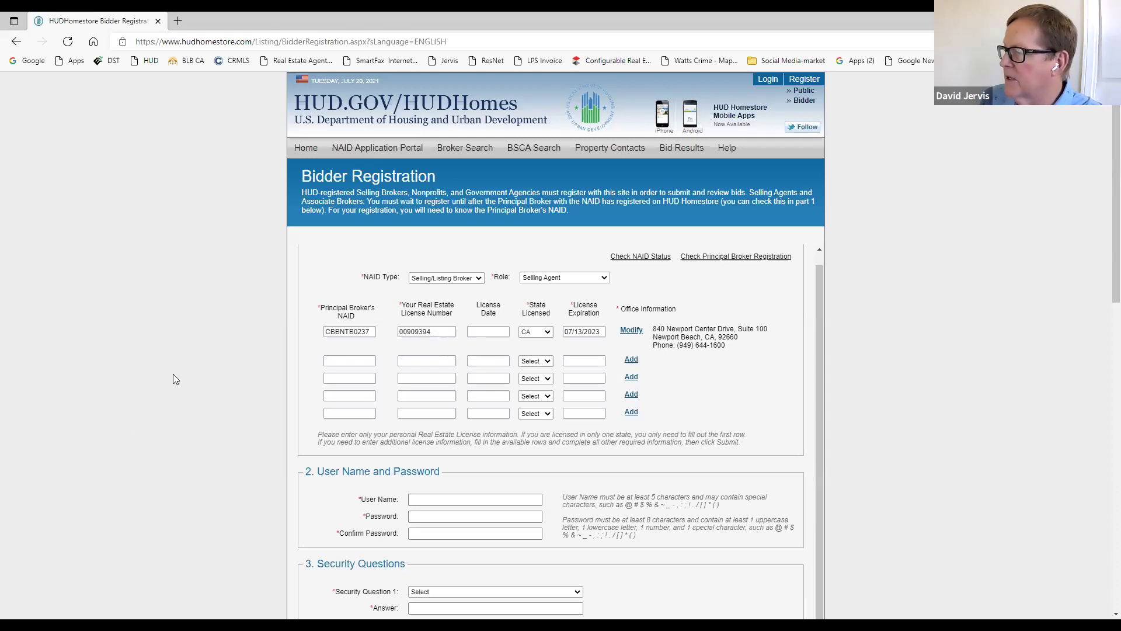
scroll(732, 357, "down", 5)
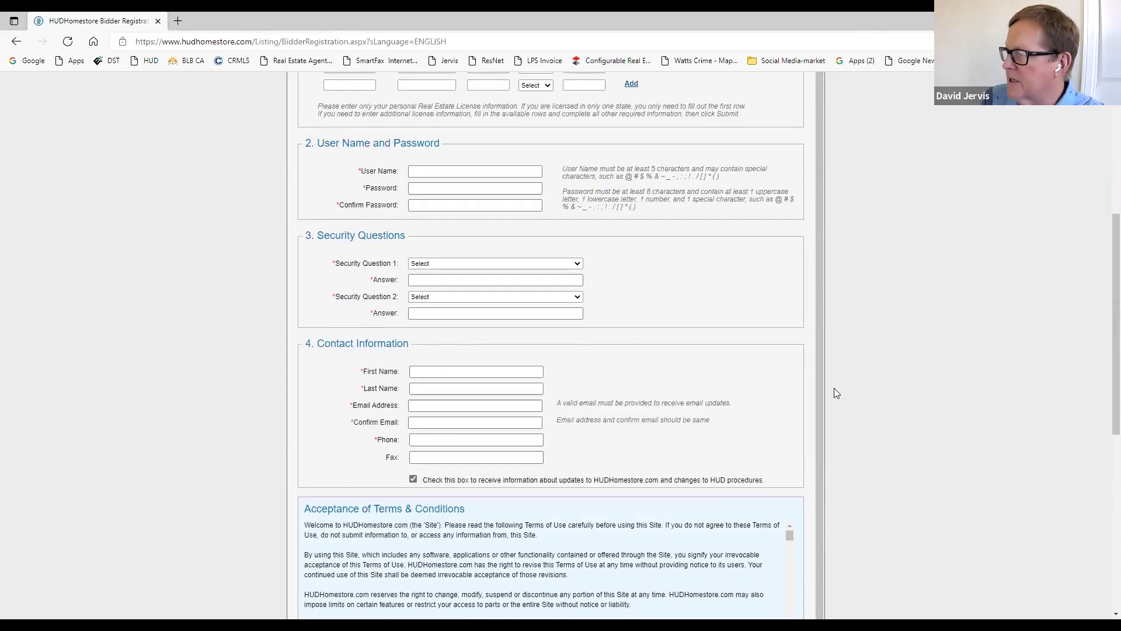
scroll(811, 362, "down", 4)
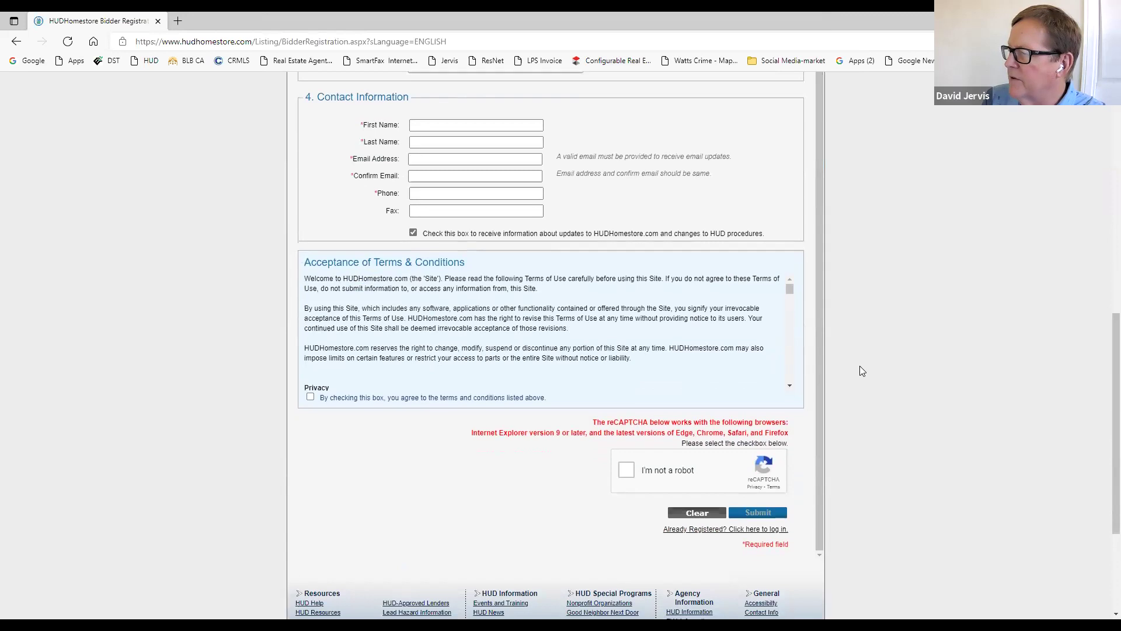
scroll(867, 354, "up", 10)
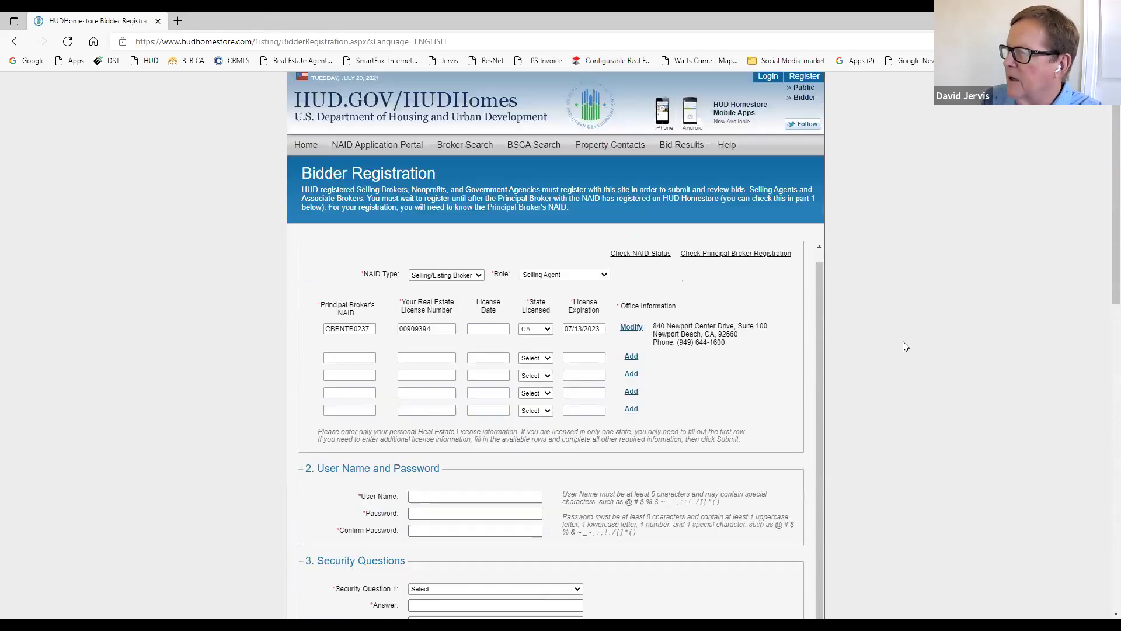
left_click(17, 41)
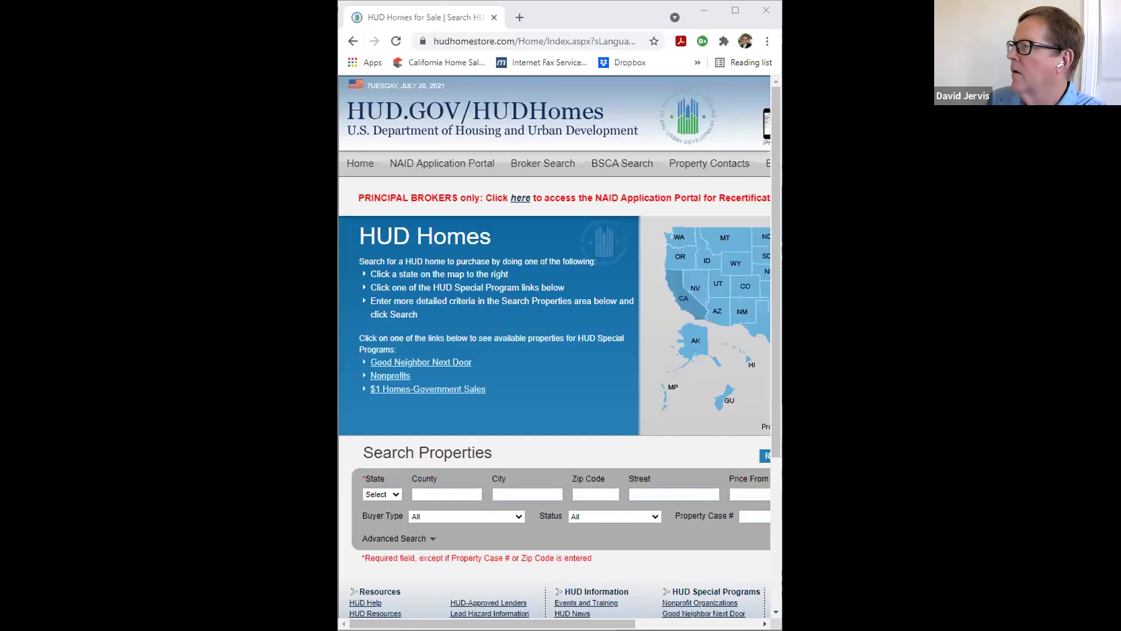
Step: Maximize the Chrome window to show the Review Your Bids page
left_click(735, 10)
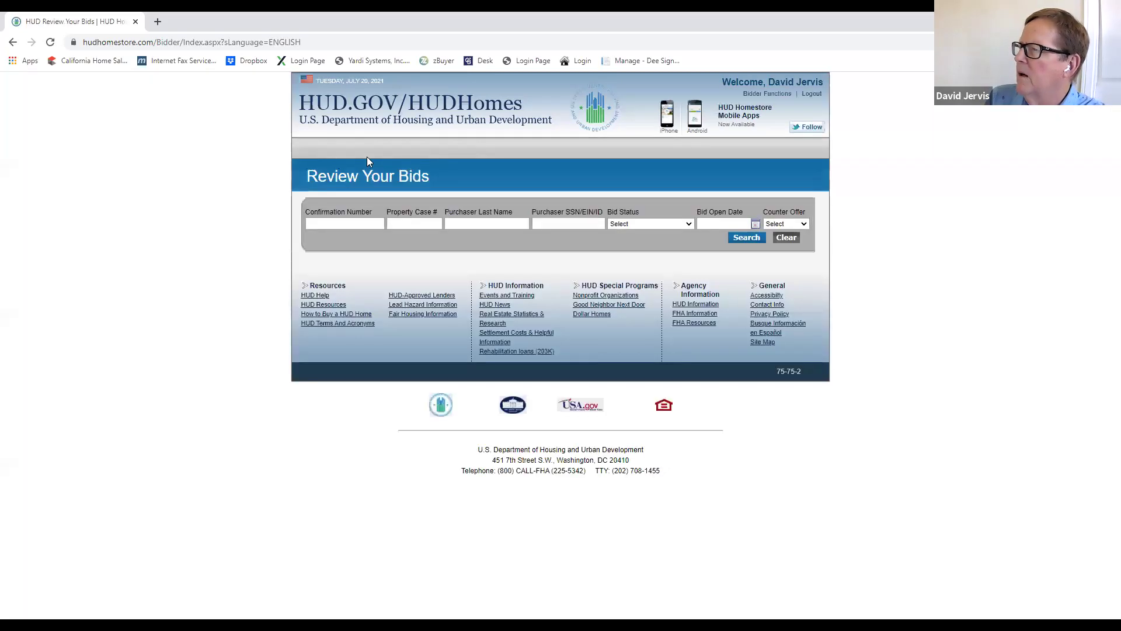
Step: Review the profile's security questions, NAID and contact sections, then return to the home page
left_click(660, 149)
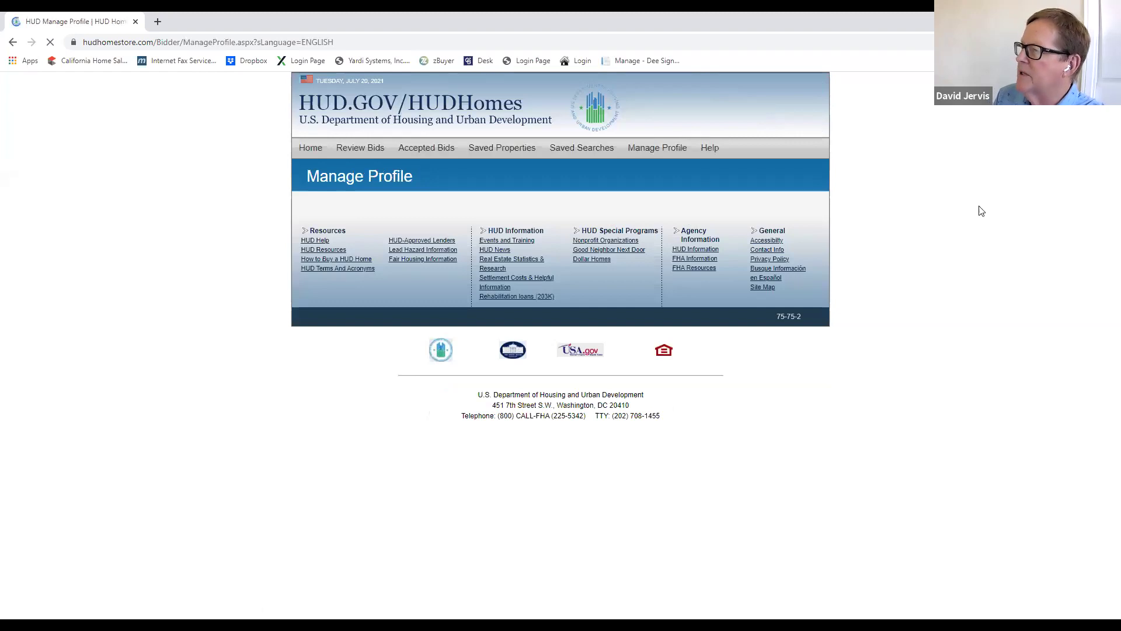
scroll(980, 350, "down", 3)
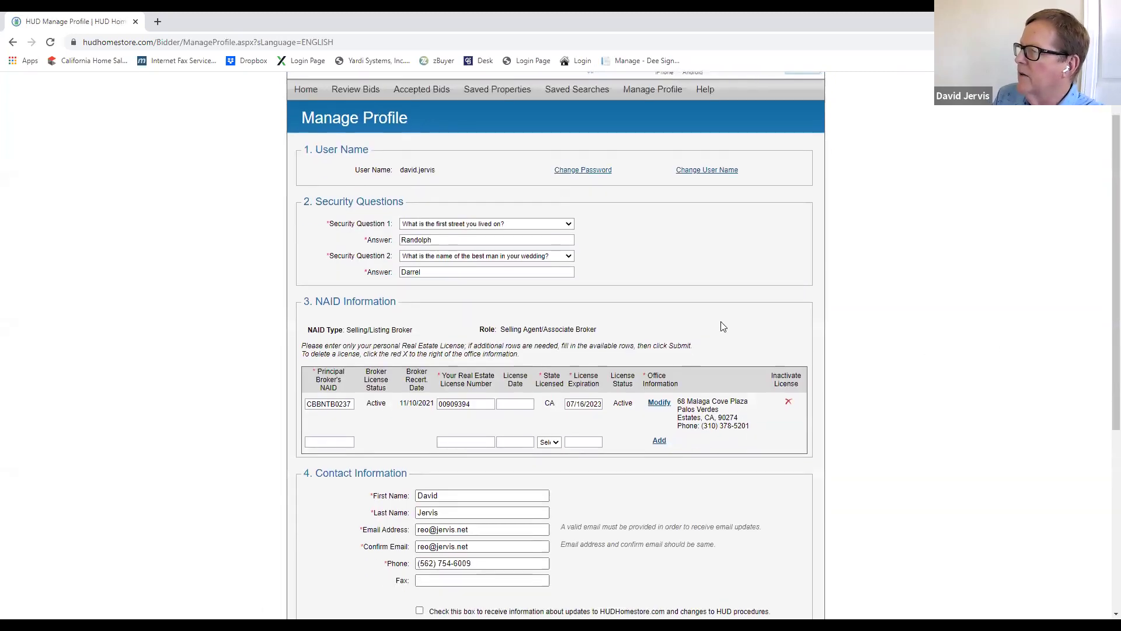
scroll(980, 321, "down", 2)
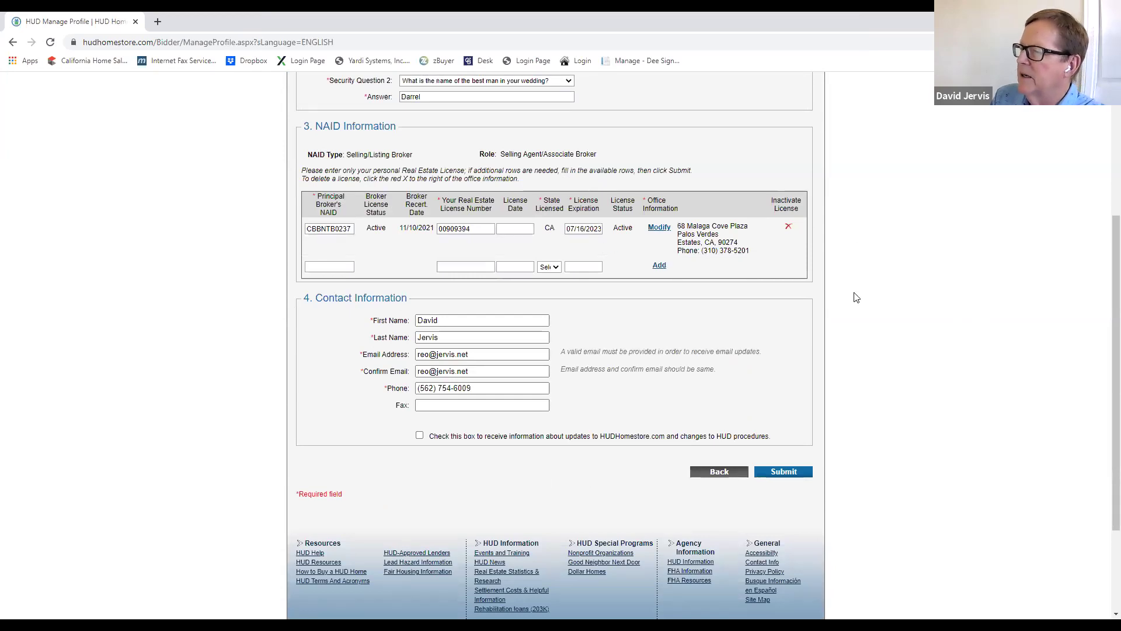
scroll(873, 310, "down", 1)
scroll(894, 321, "up", 2)
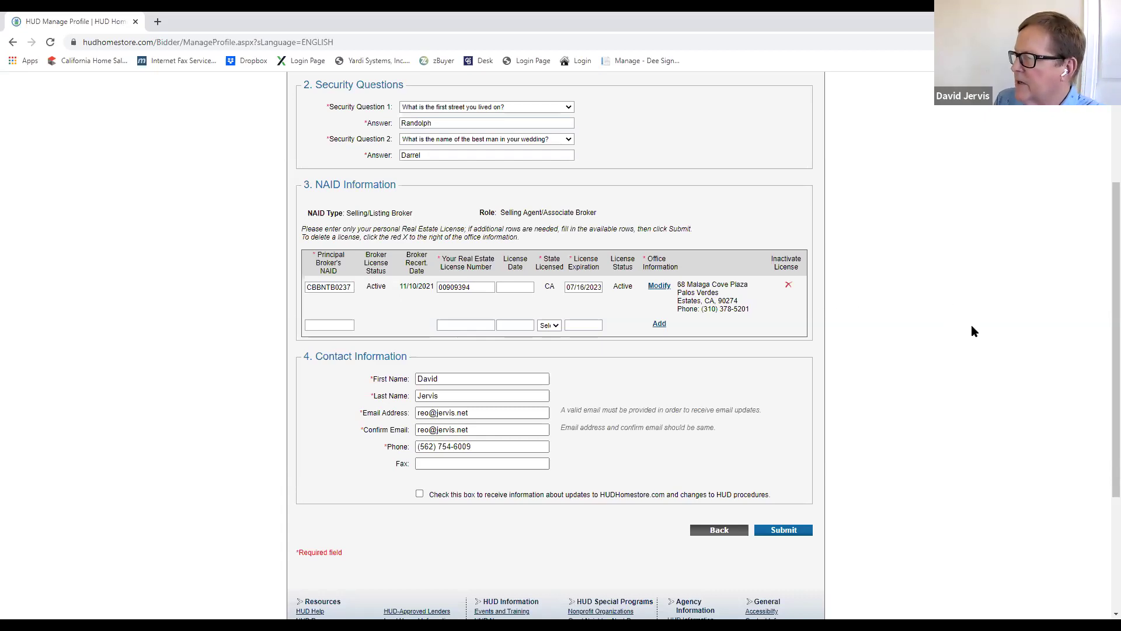
scroll(972, 327, "up", 3)
scroll(979, 330, "down", 2)
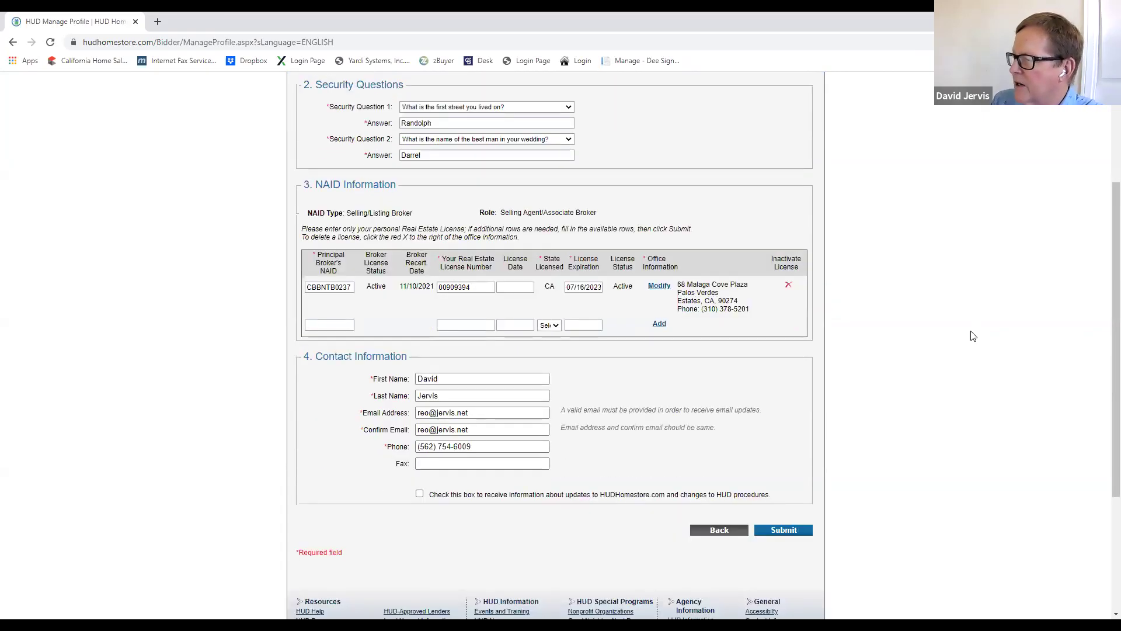
scroll(962, 401, "down", 3)
scroll(956, 403, "up", 6)
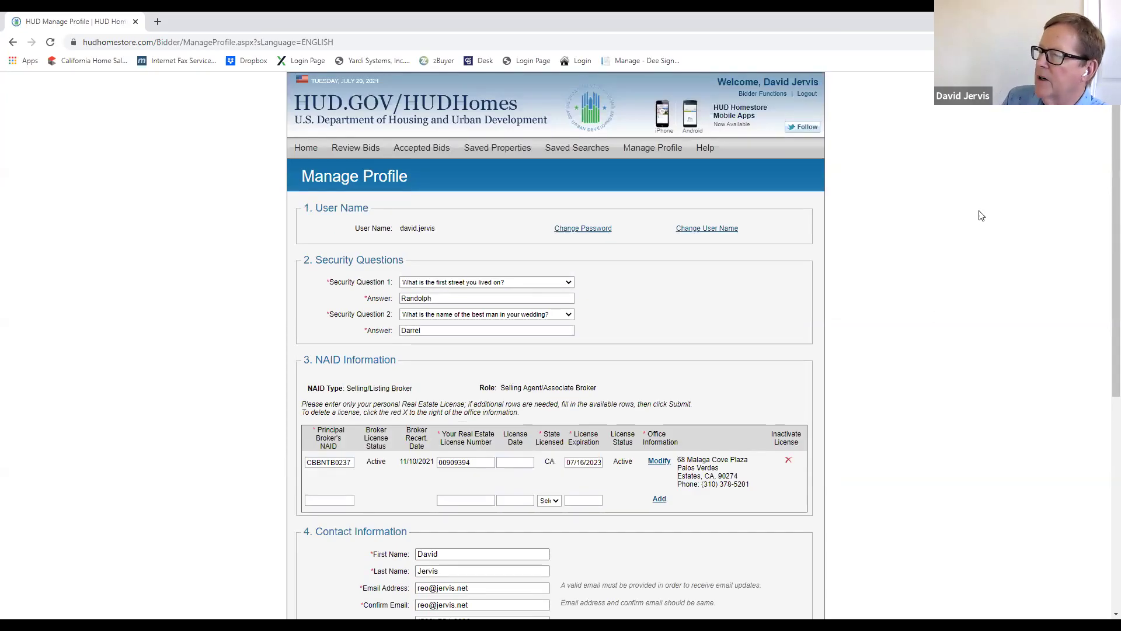
left_click(306, 147)
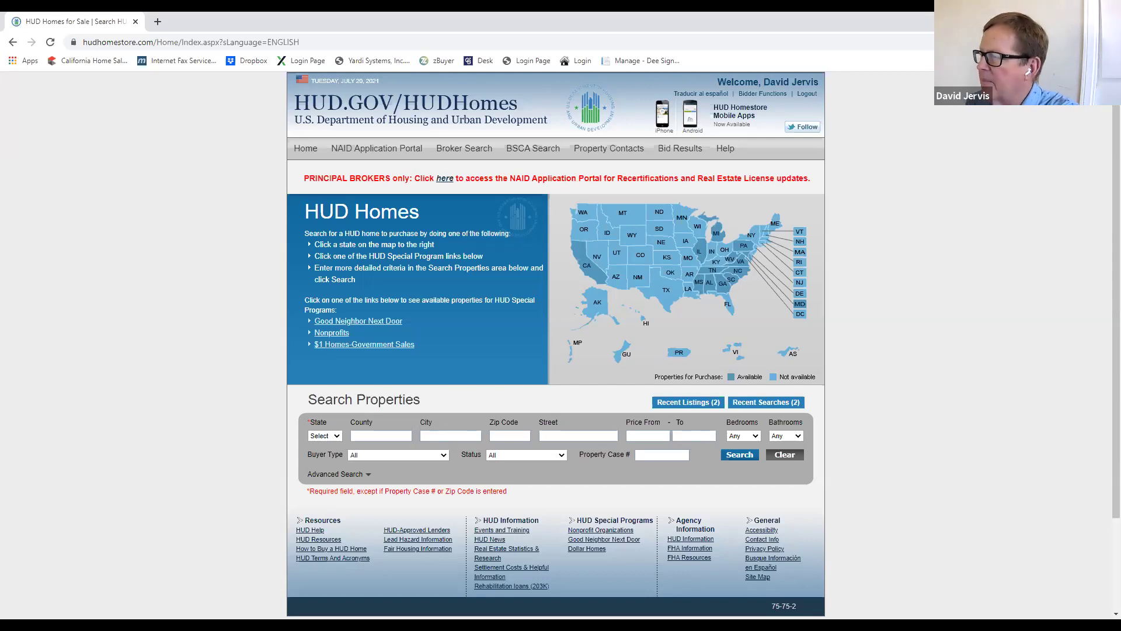
Step: Open the NAID Application Portal through the principal brokers' 'here' link
left_click(445, 184)
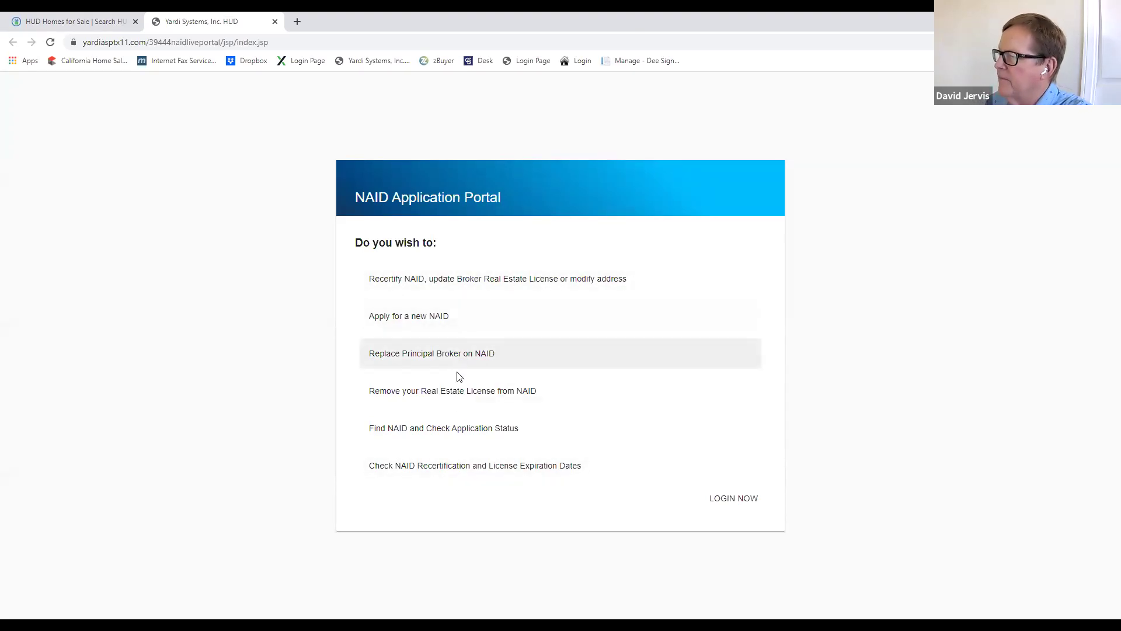
Step: Preview the Find NAID status form with ID Type Individual/Business, then close the portal tab
left_click(456, 435)
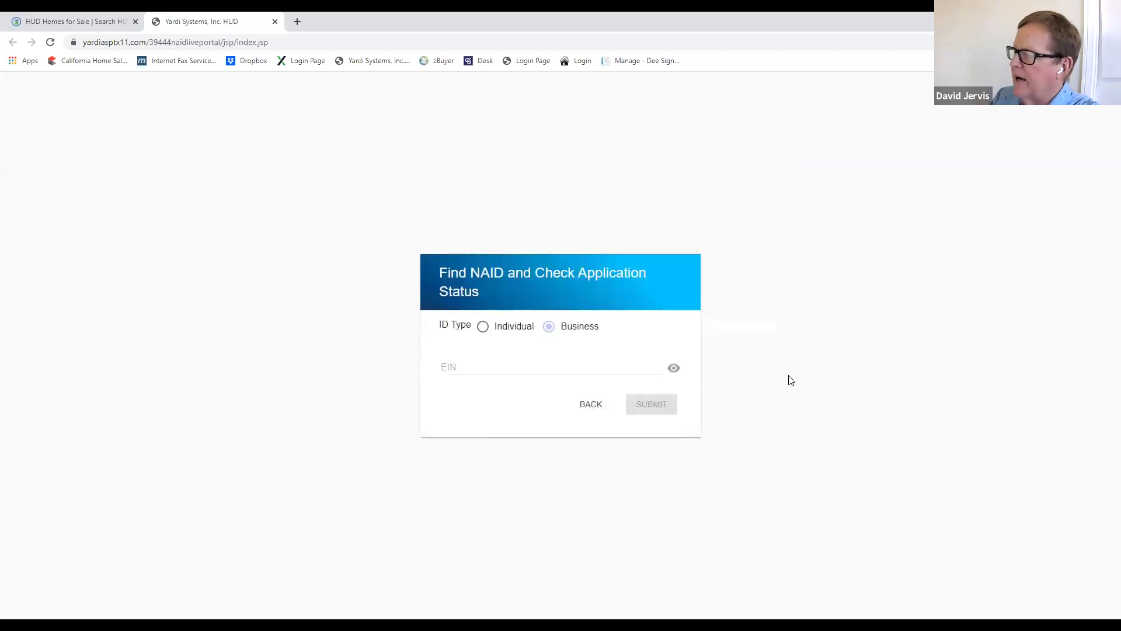
left_click(482, 326)
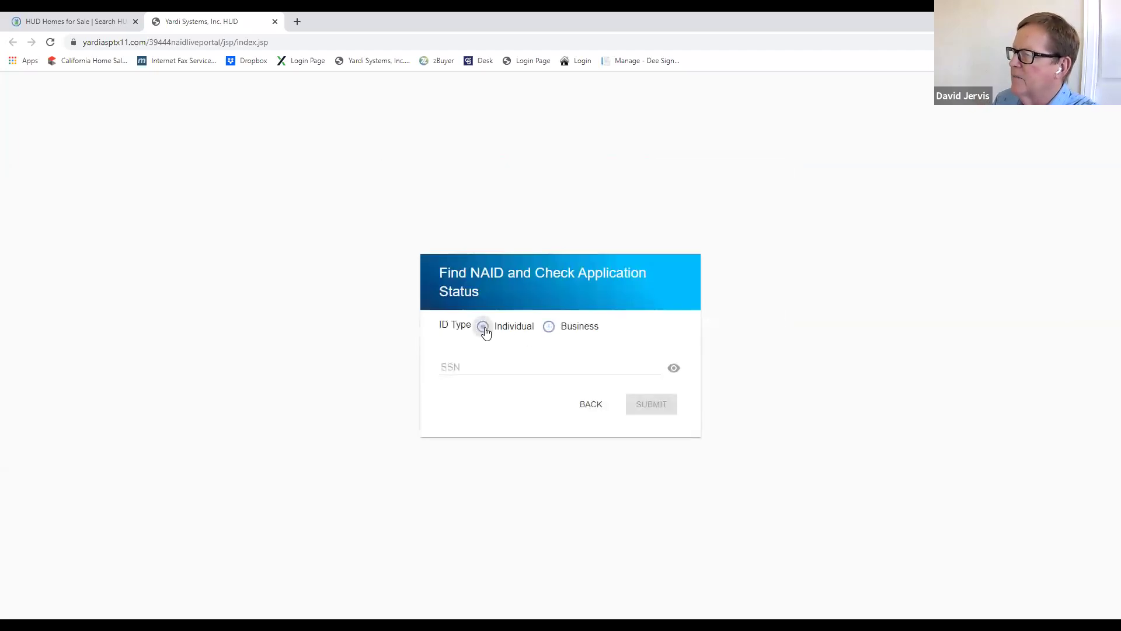
left_click(549, 326)
left_click(465, 366)
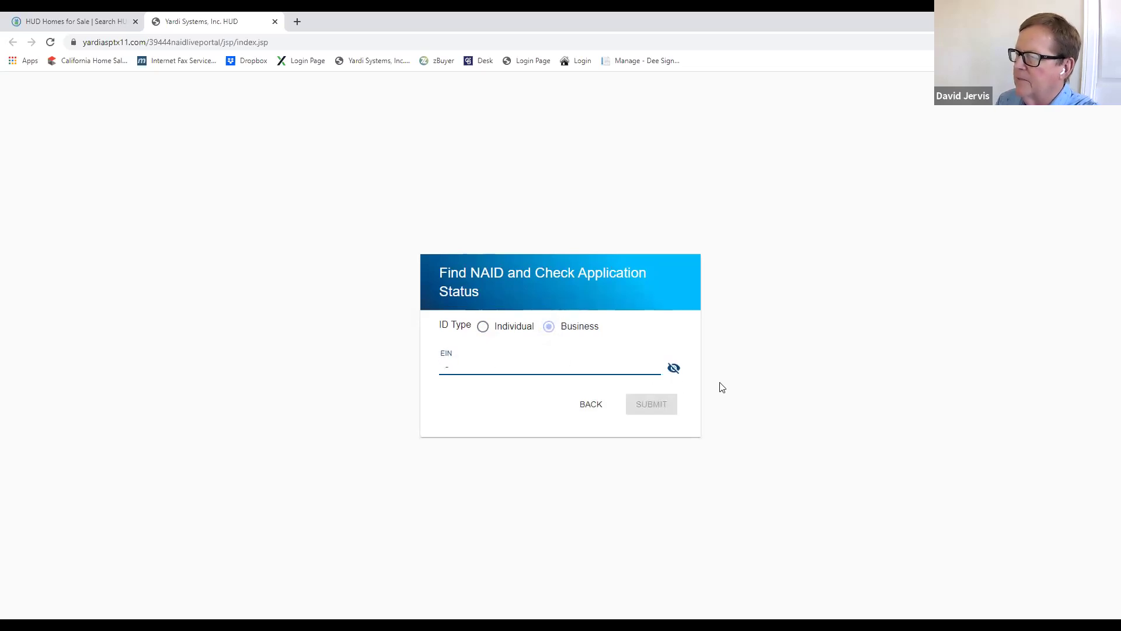
left_click(276, 22)
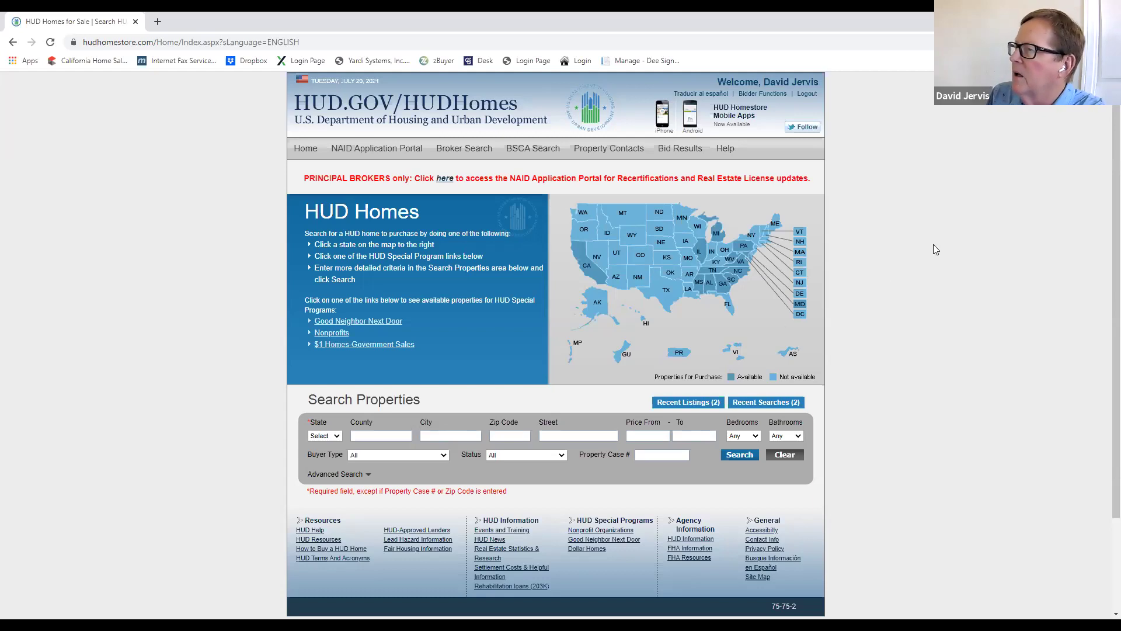
Step: Search Properties for HUD homes in state CA from the home page
left_click(305, 148)
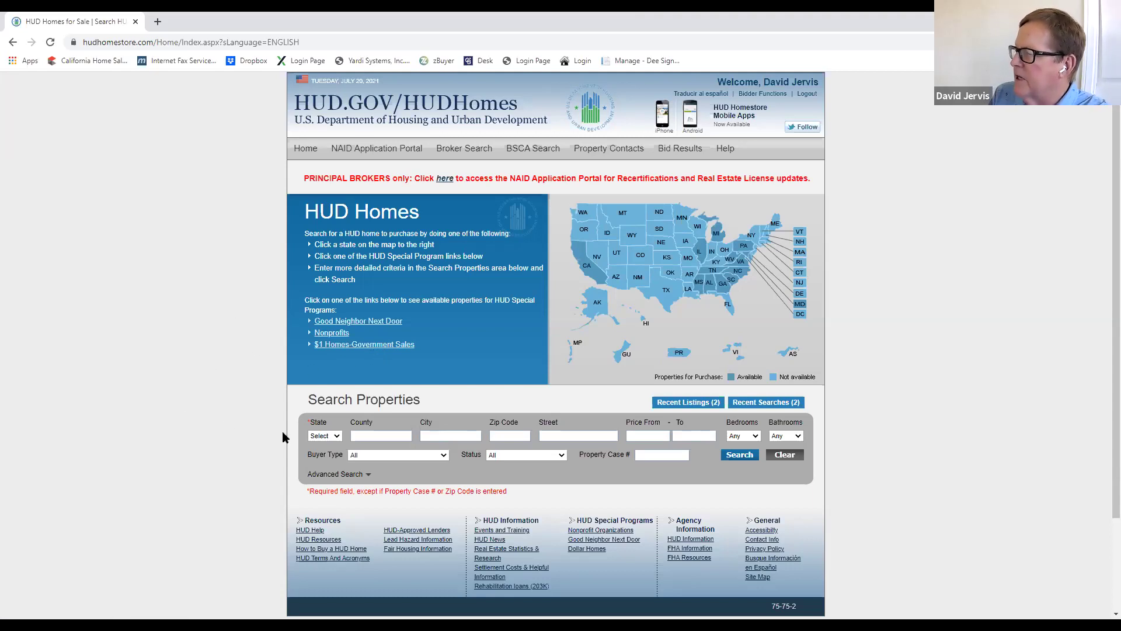
left_click(334, 438)
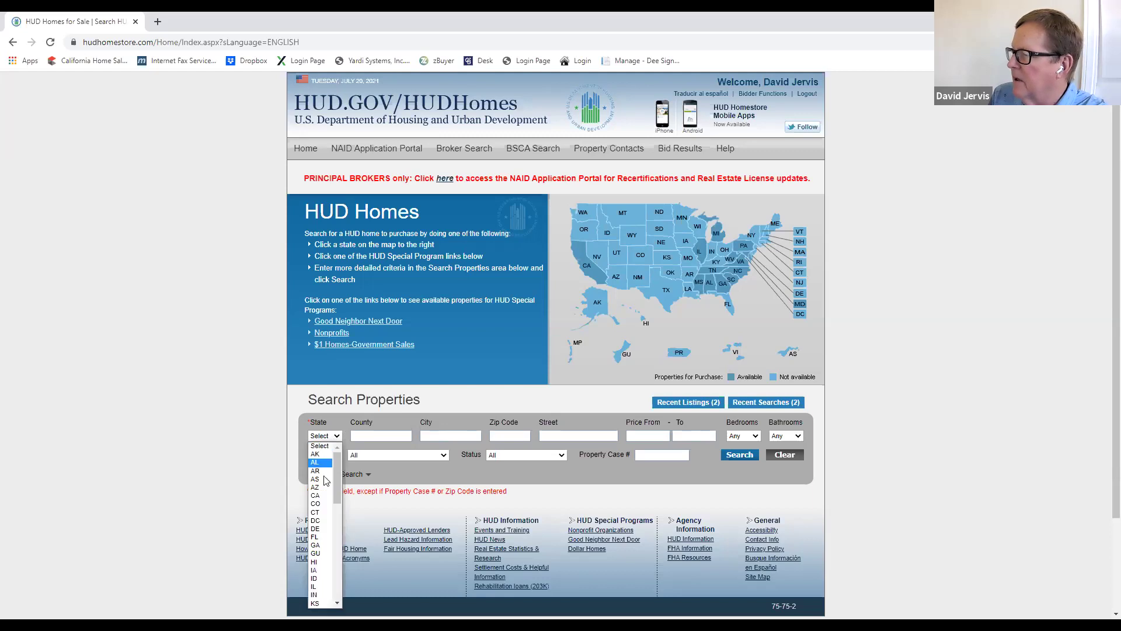
left_click(318, 495)
left_click(742, 455)
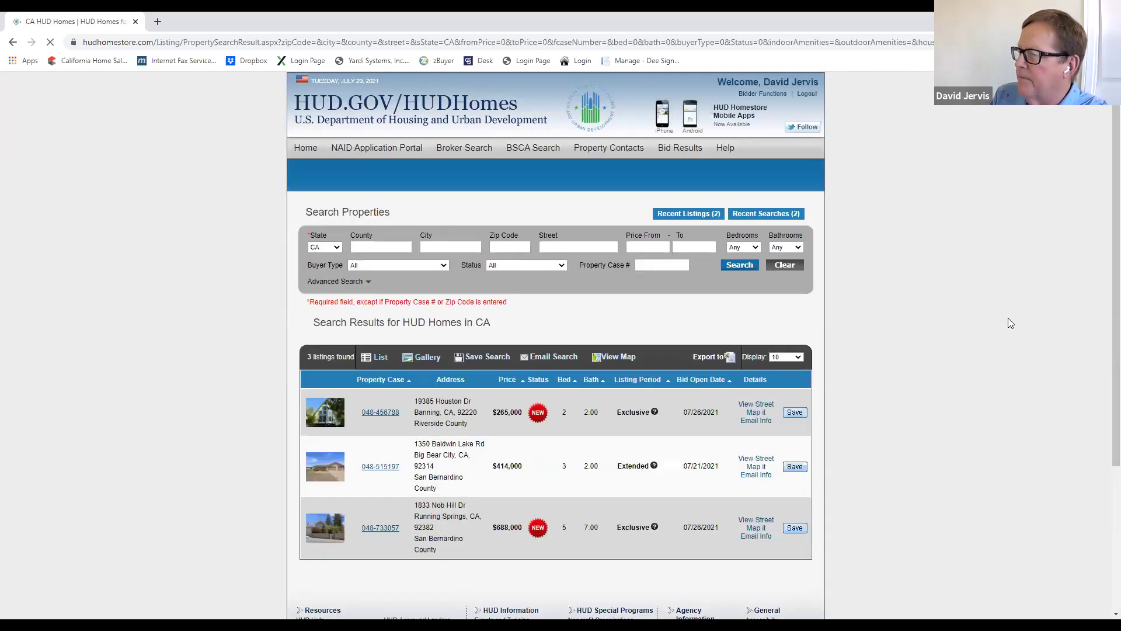
scroll(1010, 319, "down", 2)
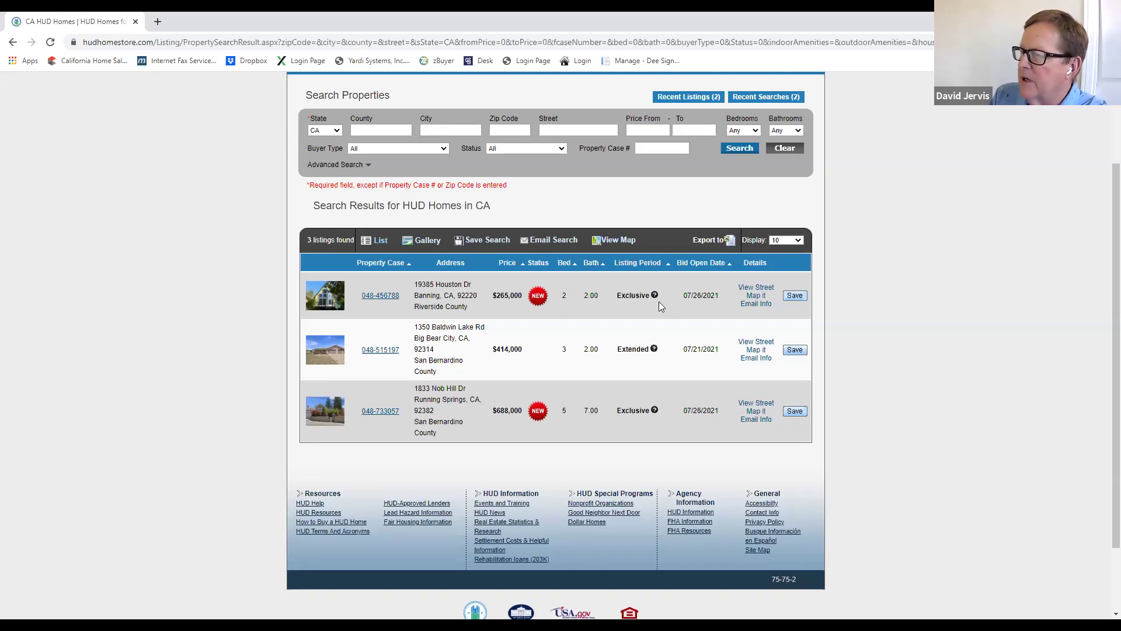
mouse_move(654, 298)
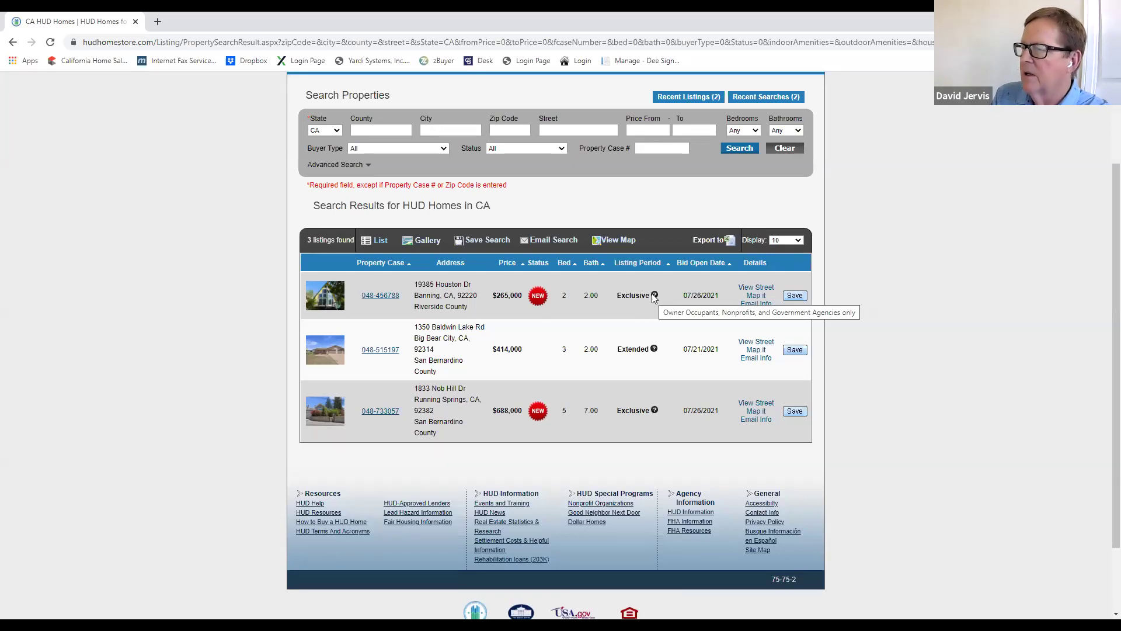
mouse_move(654, 352)
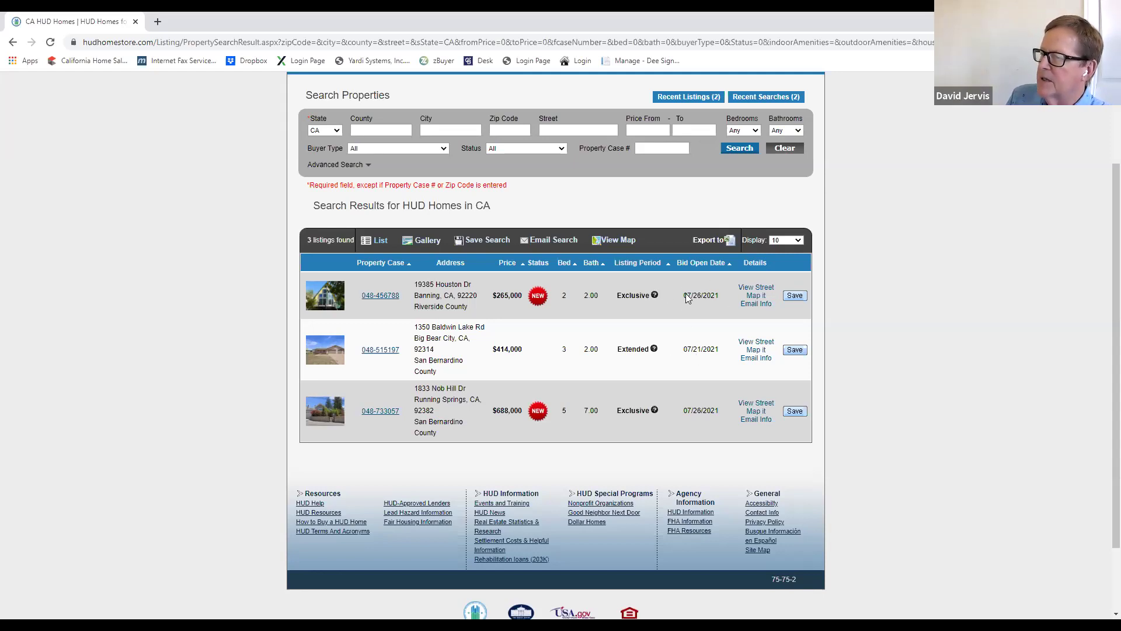
Step: Open details for case 048-456788, the $265,000 Banning, CA home, and enlarge its kitchen photo
left_click(381, 296)
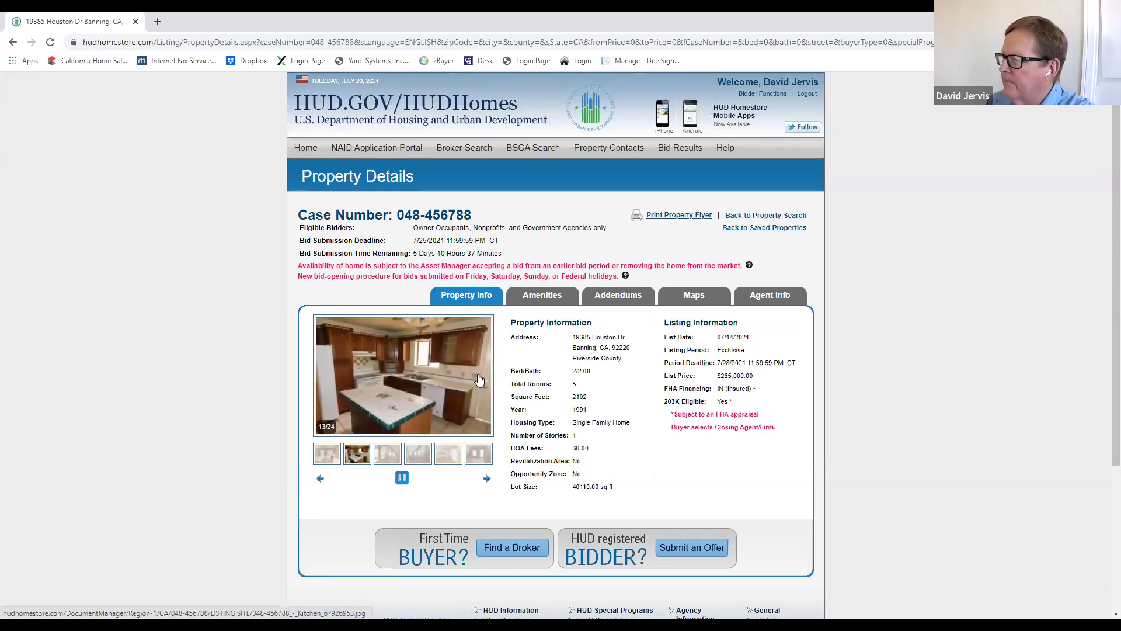
left_click(478, 373)
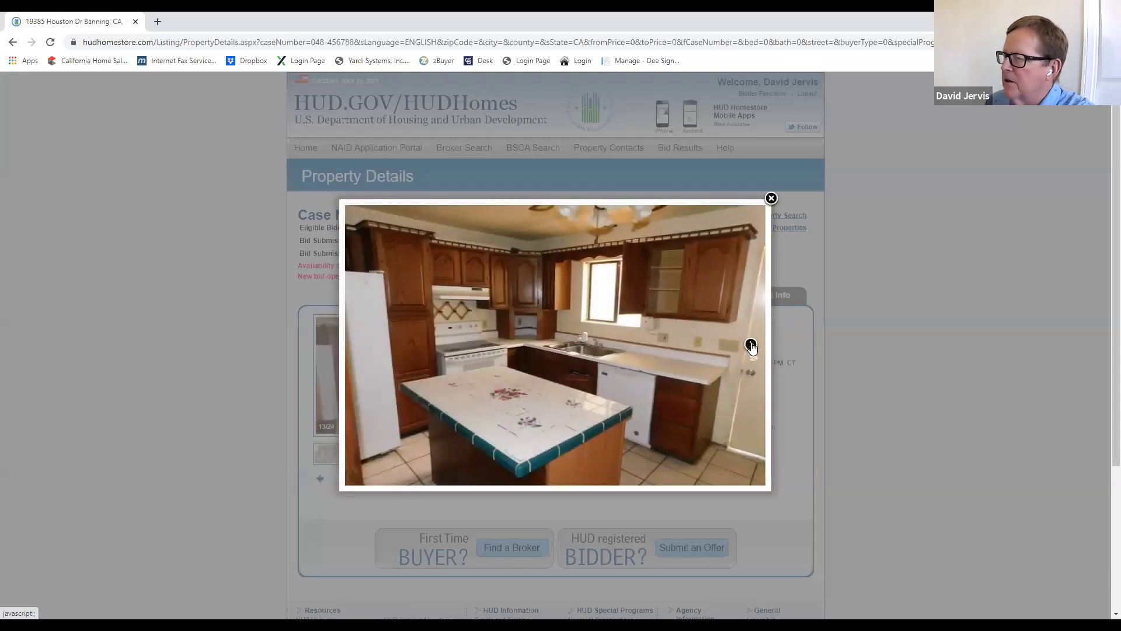
left_click(752, 346)
left_click(752, 346)
left_click(752, 346)
left_click(752, 346)
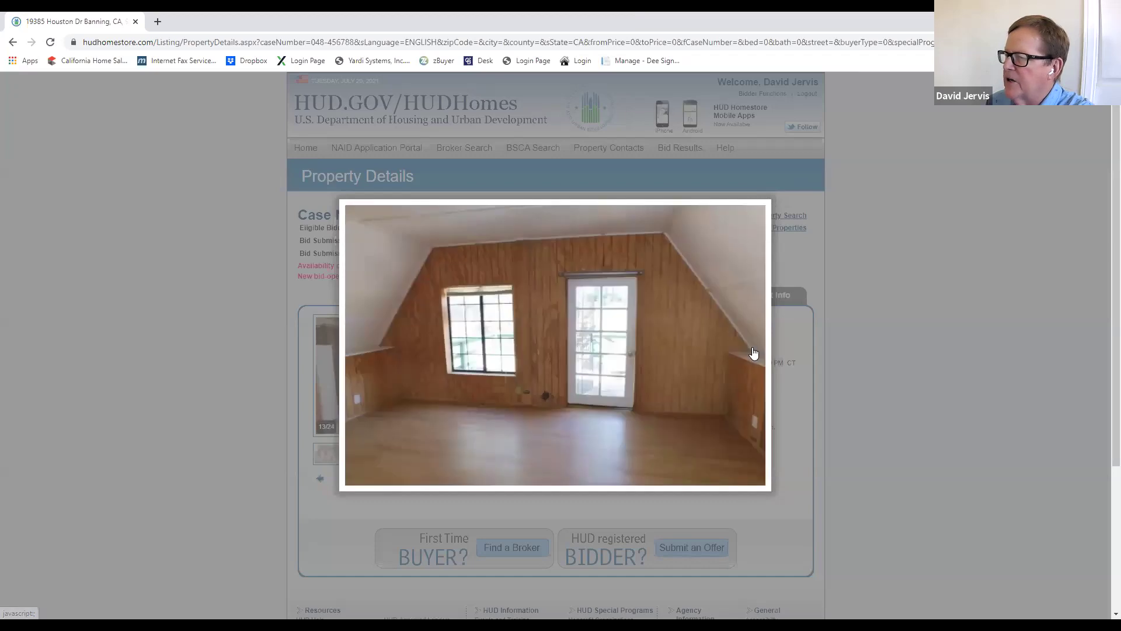
left_click(752, 346)
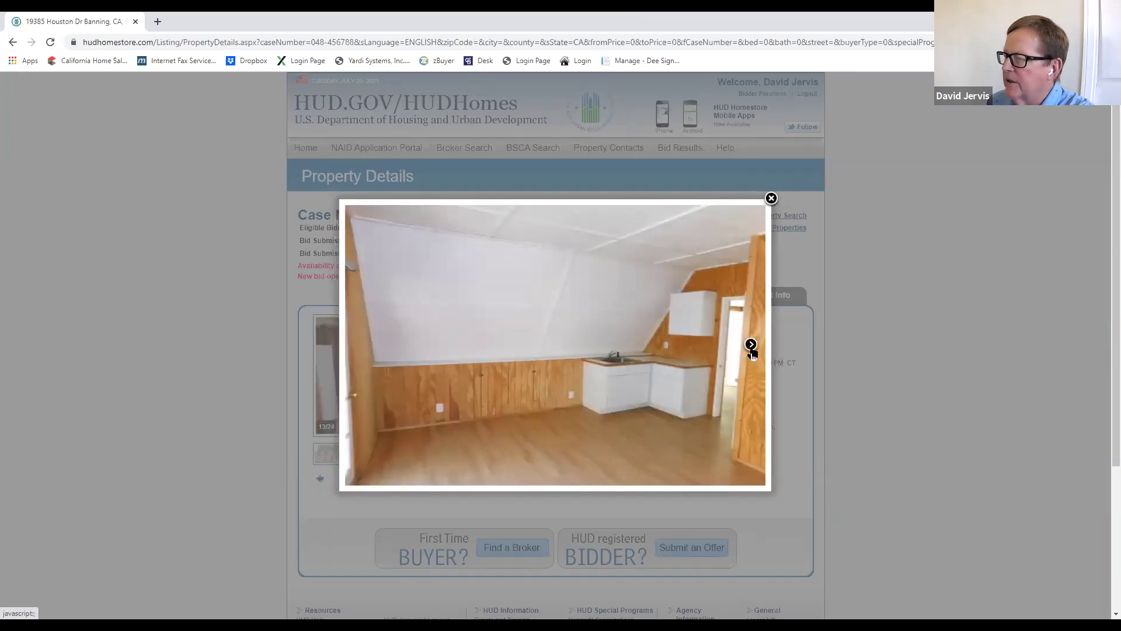
left_click(751, 346)
left_click(751, 345)
left_click(752, 346)
left_click(751, 345)
left_click(751, 345)
left_click(752, 346)
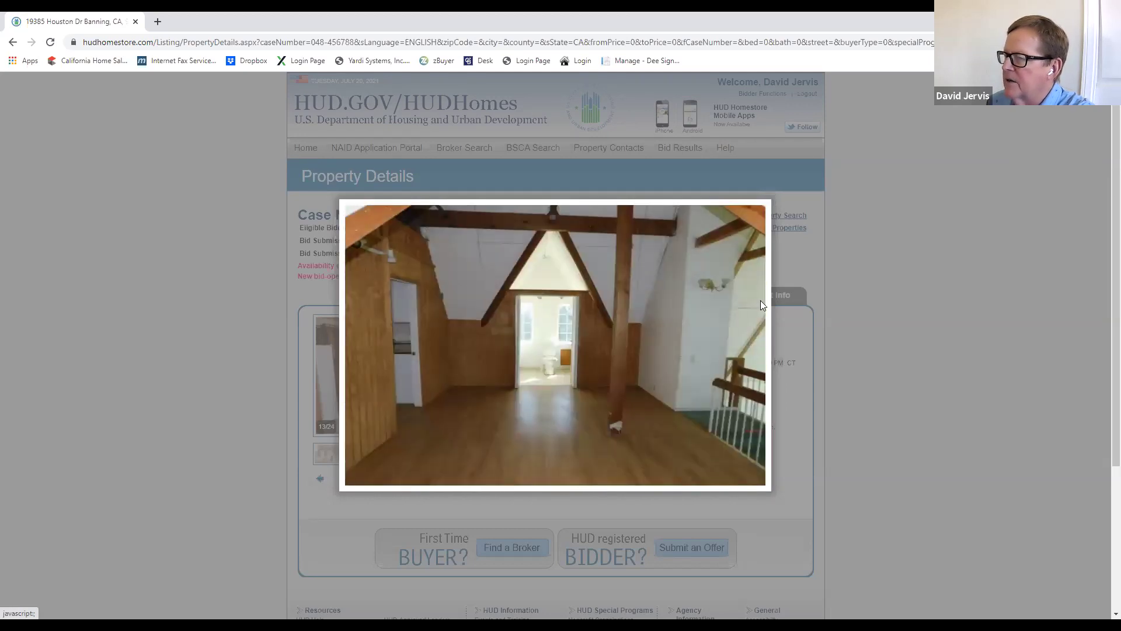
left_click(760, 303)
left_click(794, 226)
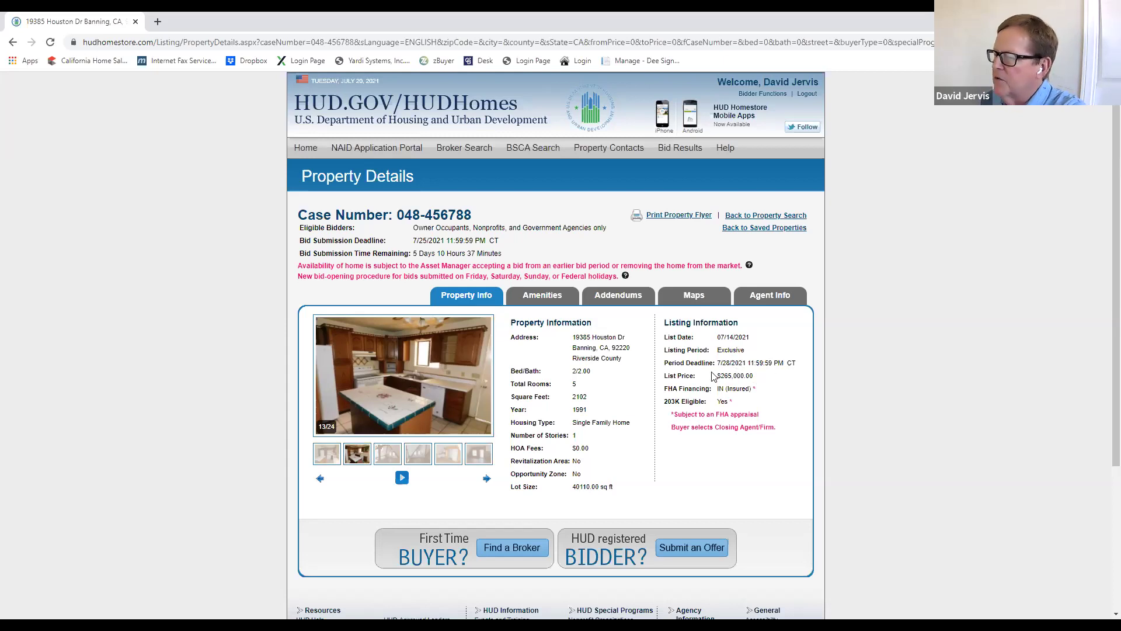
Step: Download the PROPERTY DISCLOSURE PDF from the Addendums tab and open it in Acrobat
left_click(619, 299)
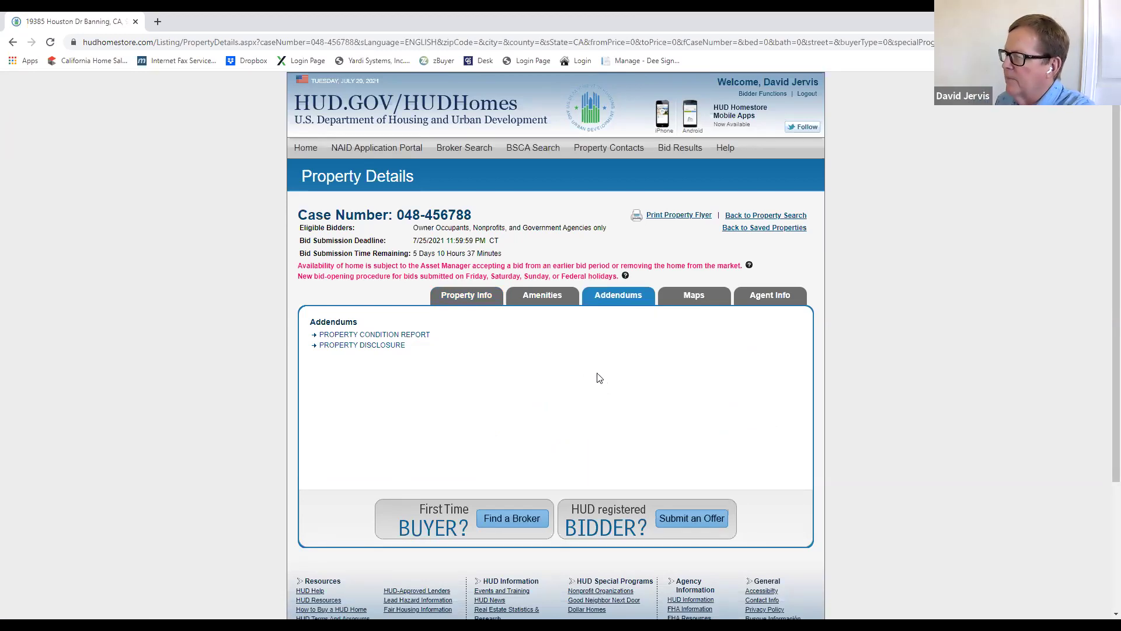
left_click(364, 346)
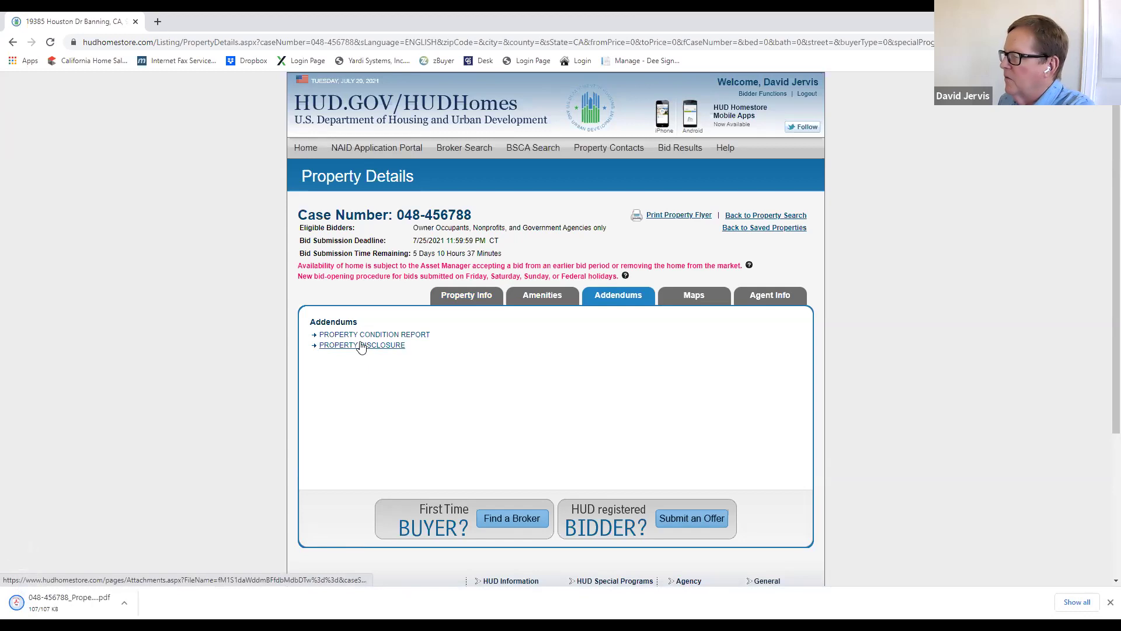
left_click(91, 602)
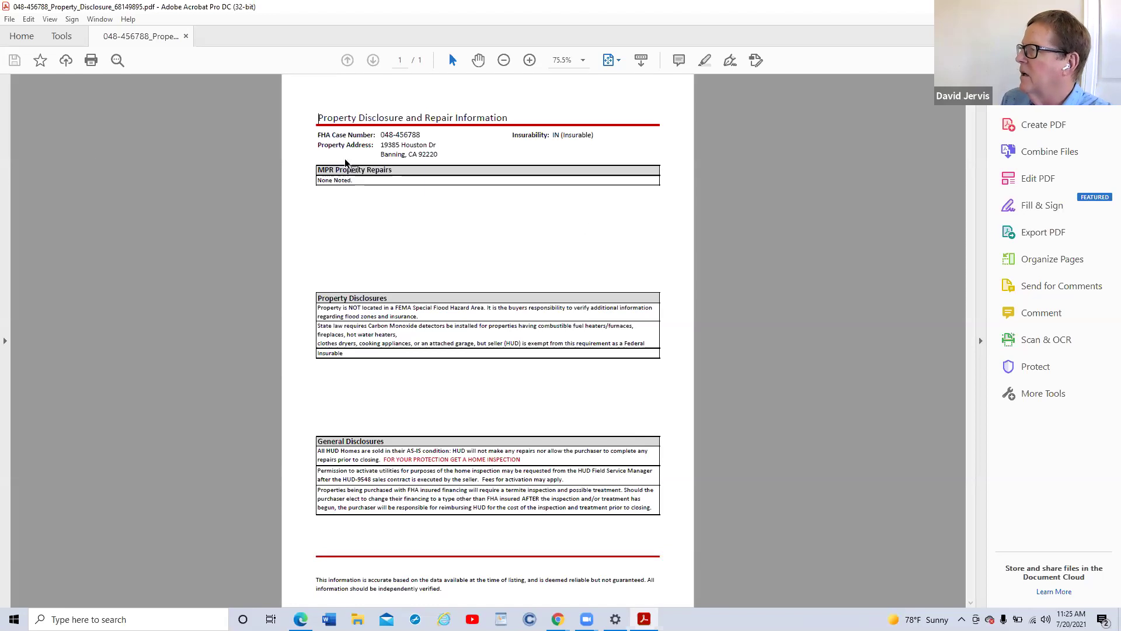
key("alt+Tab")
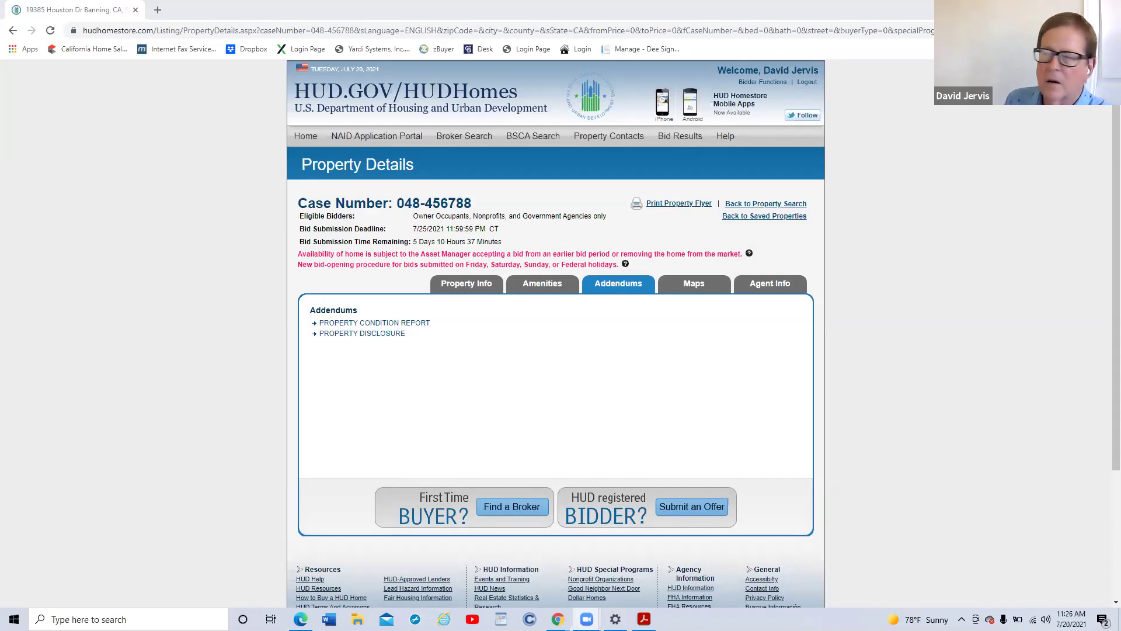
Step: View the Property Condition Report for 048-456788, then go to the HUD Homes home page
left_click(363, 324)
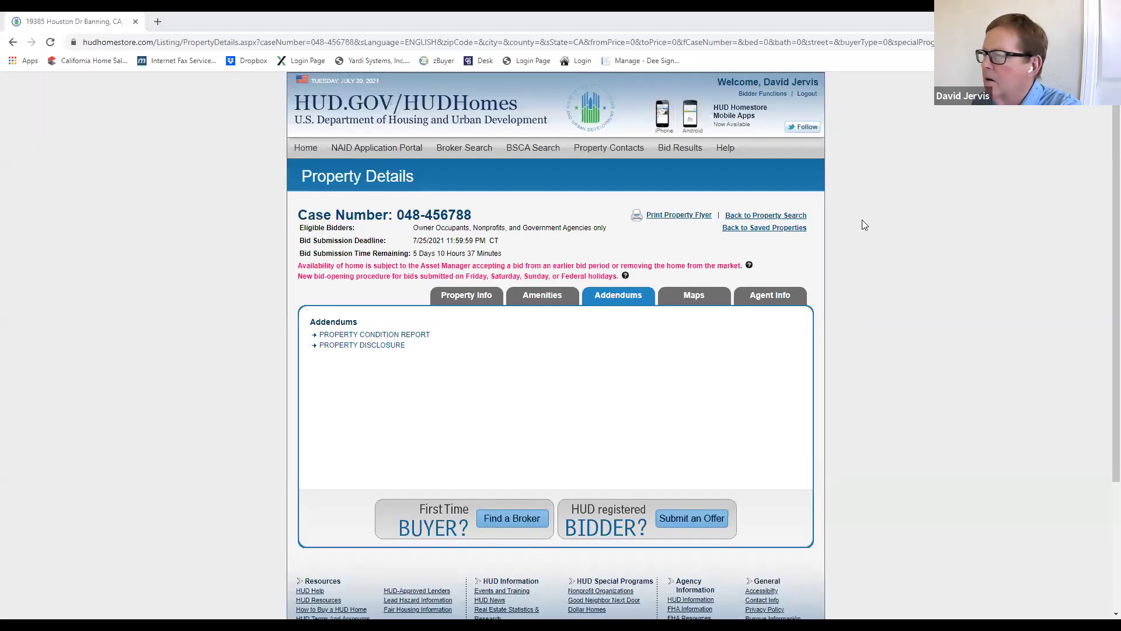
left_click(317, 153)
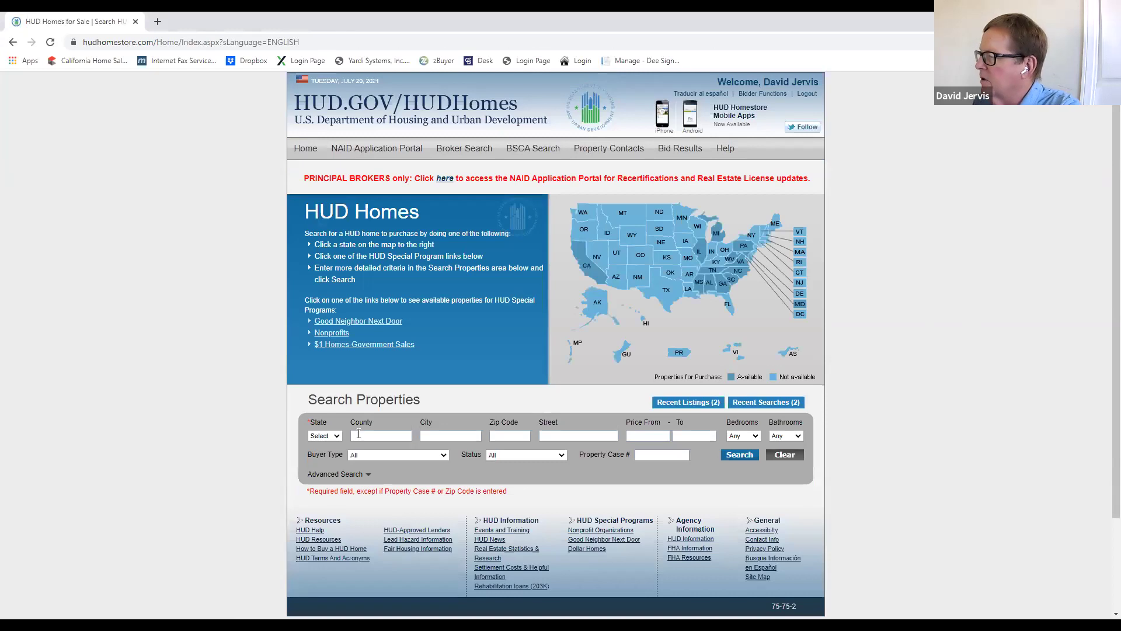
Step: Search California (CA) listings and open case 048-515197 on Baldwin Lake Rd
left_click(324, 435)
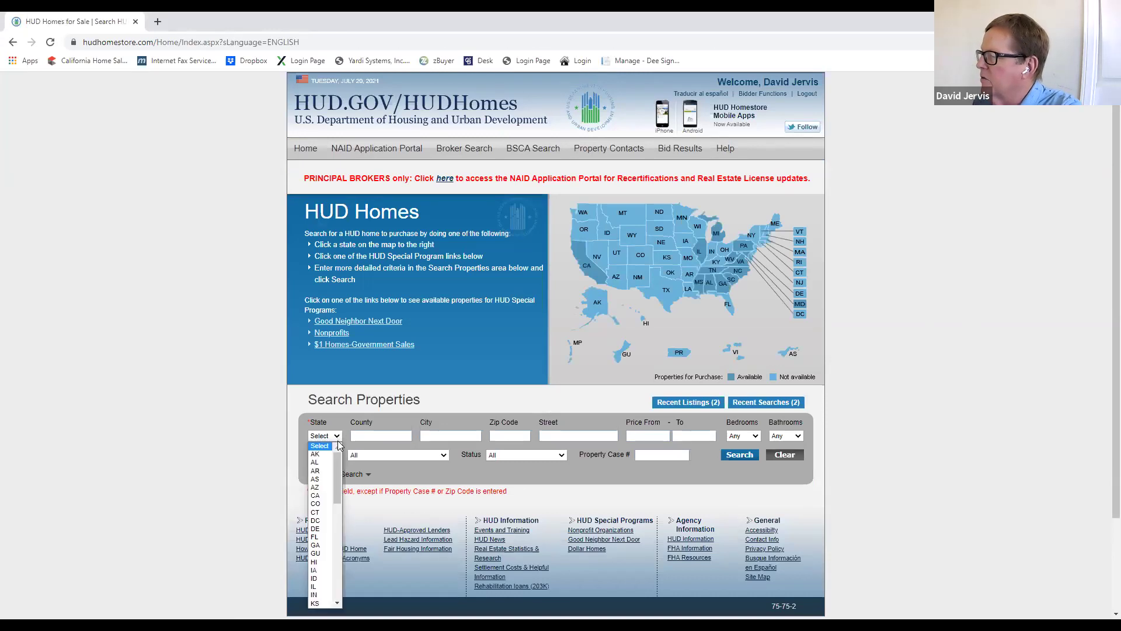
left_click(323, 496)
left_click(739, 455)
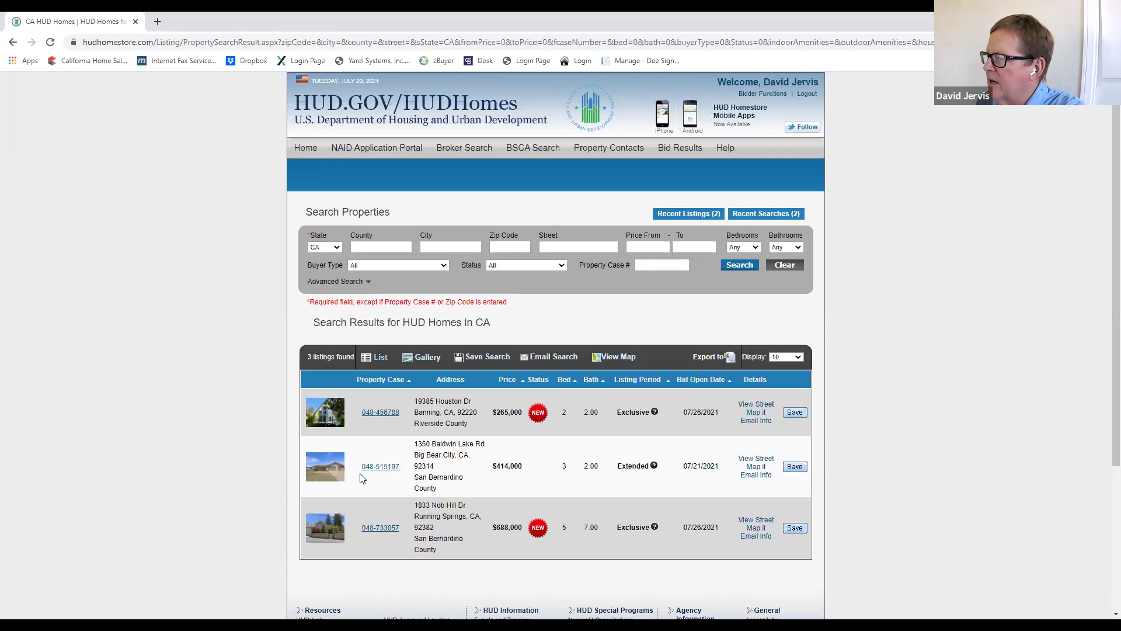
left_click(373, 470)
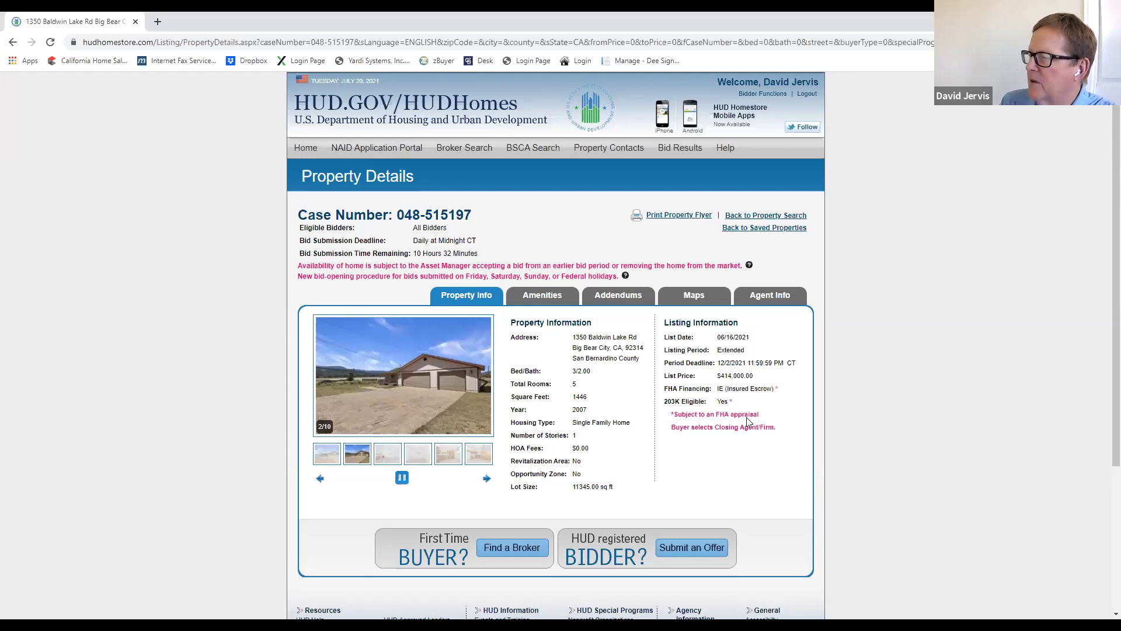
Step: Open the property disclosure PDF from the listing's Addendums section
scroll(758, 415, "down", 1)
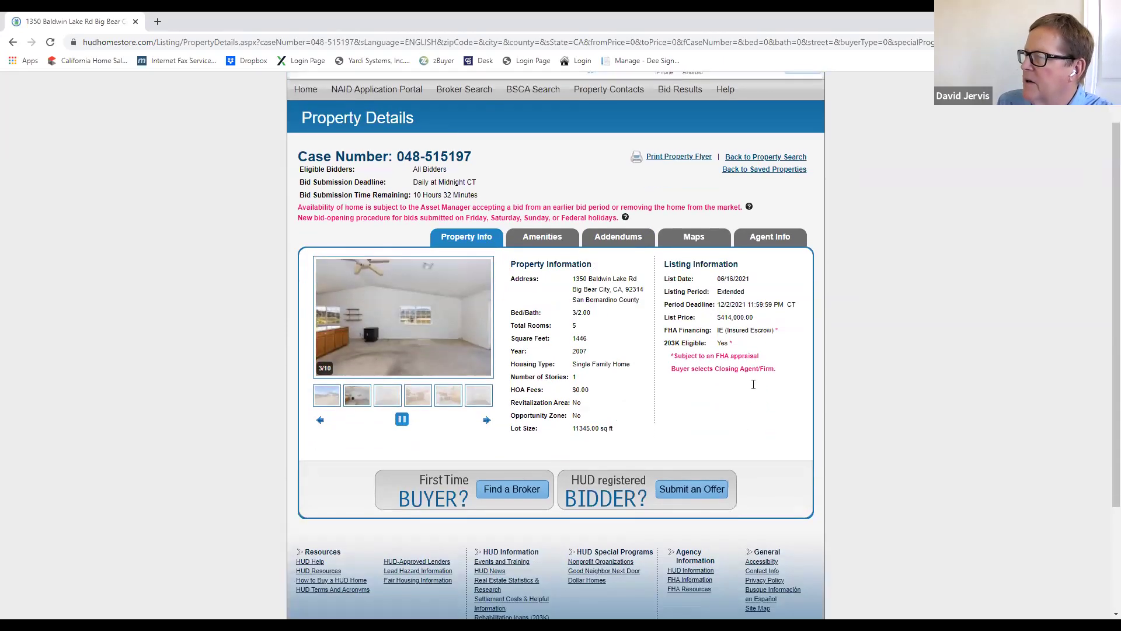
left_click(552, 241)
left_click(615, 241)
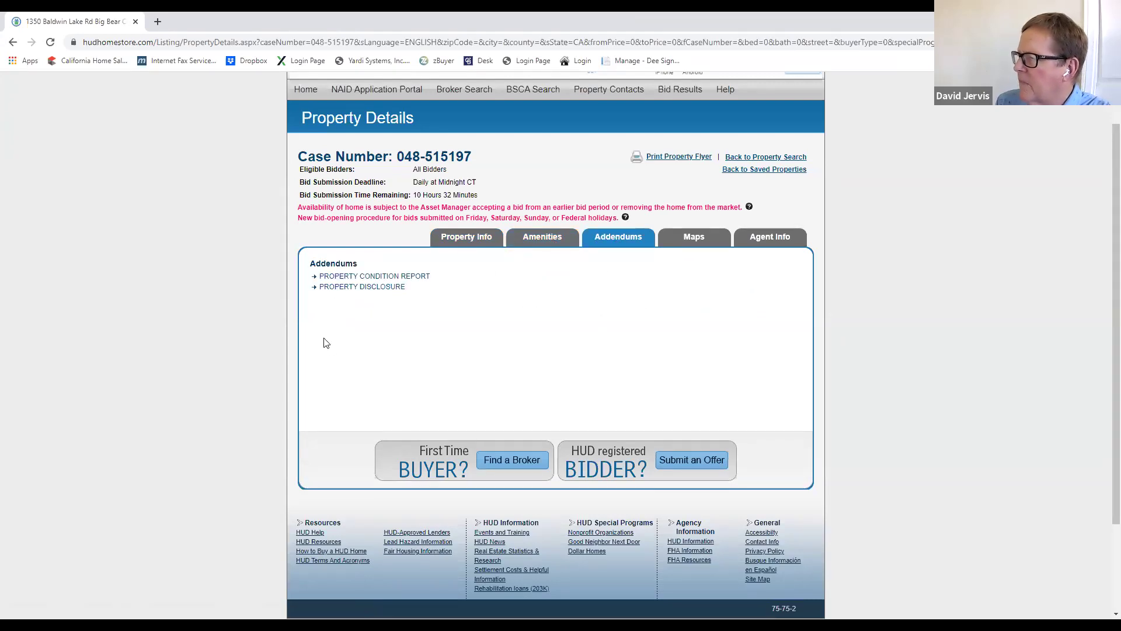
left_click(362, 287)
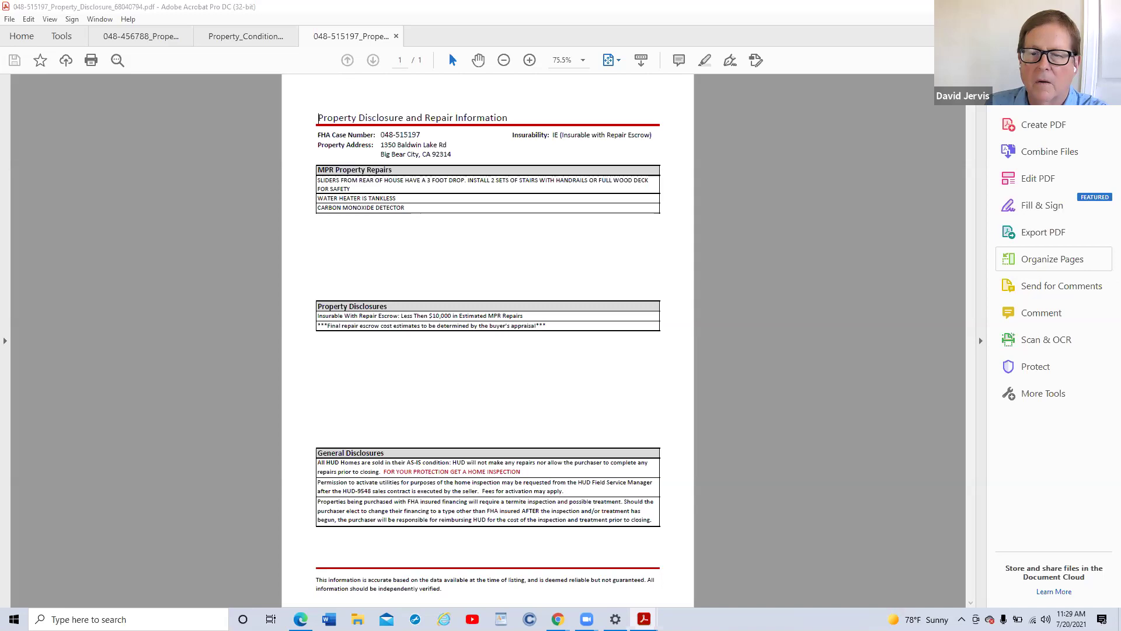
key("alt+Tab")
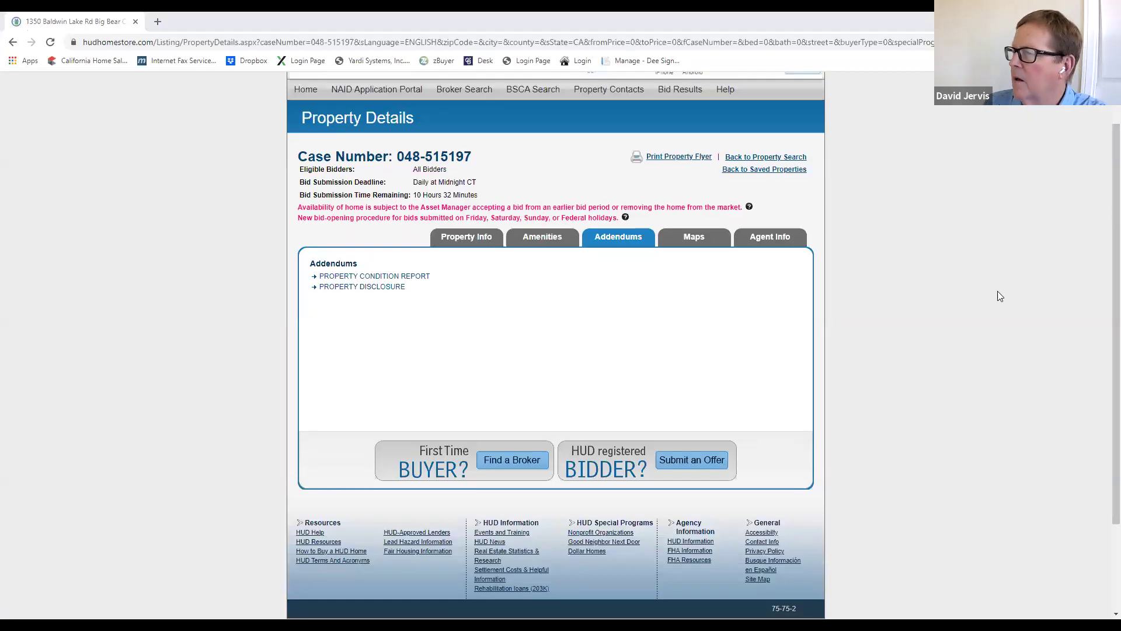
Step: Review the Agent Info contacts for 048-515197, then go Back to Property Search
left_click(777, 237)
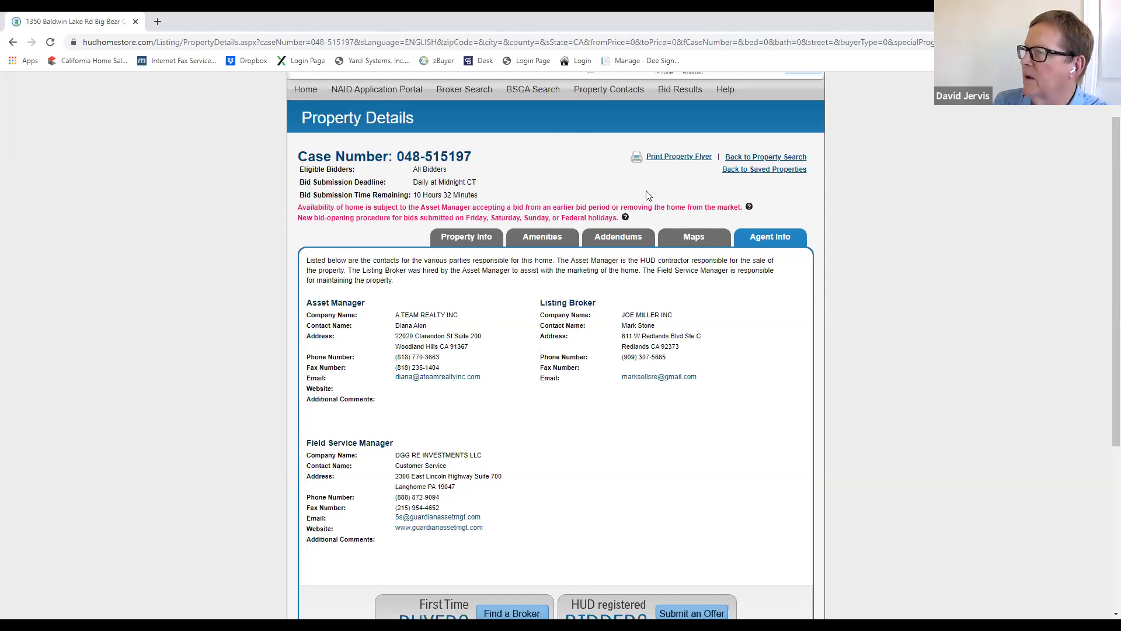
left_click(803, 160)
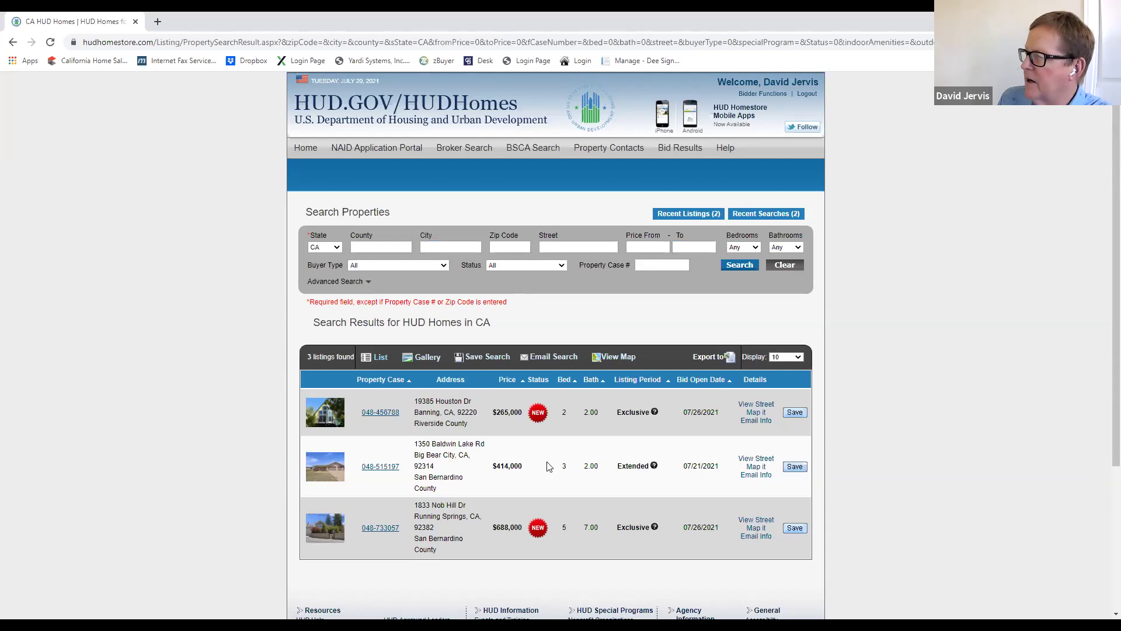
Step: Open case 048-456788, the $265,000 Banning home, from the California results
left_click(377, 413)
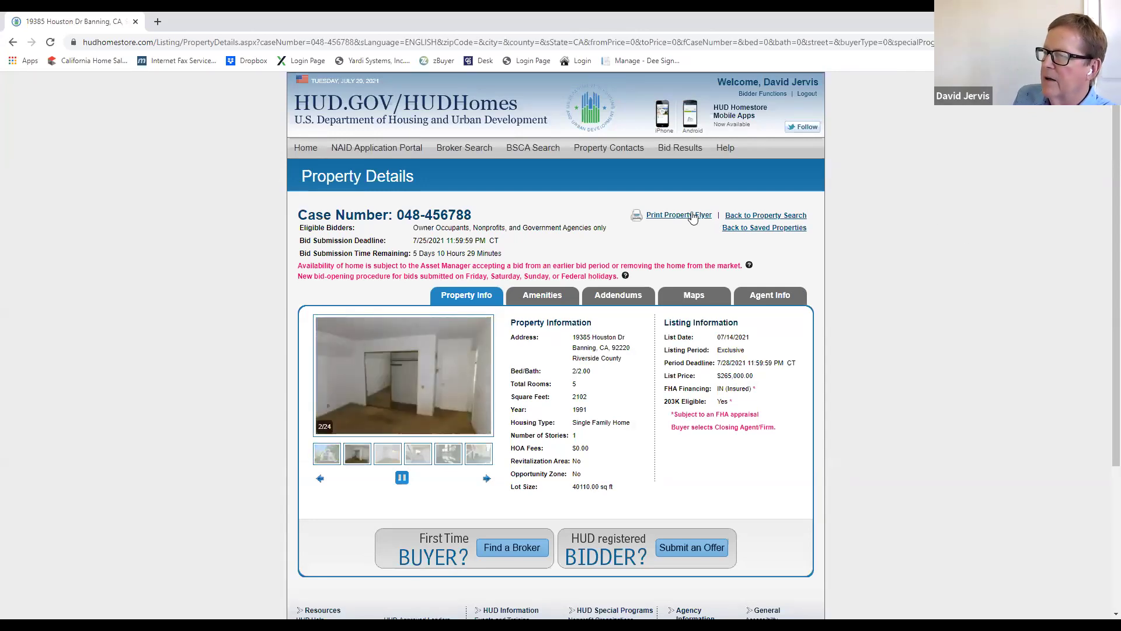
Step: Open the printable property flyer for 048-456788 and scroll through its details
left_click(671, 216)
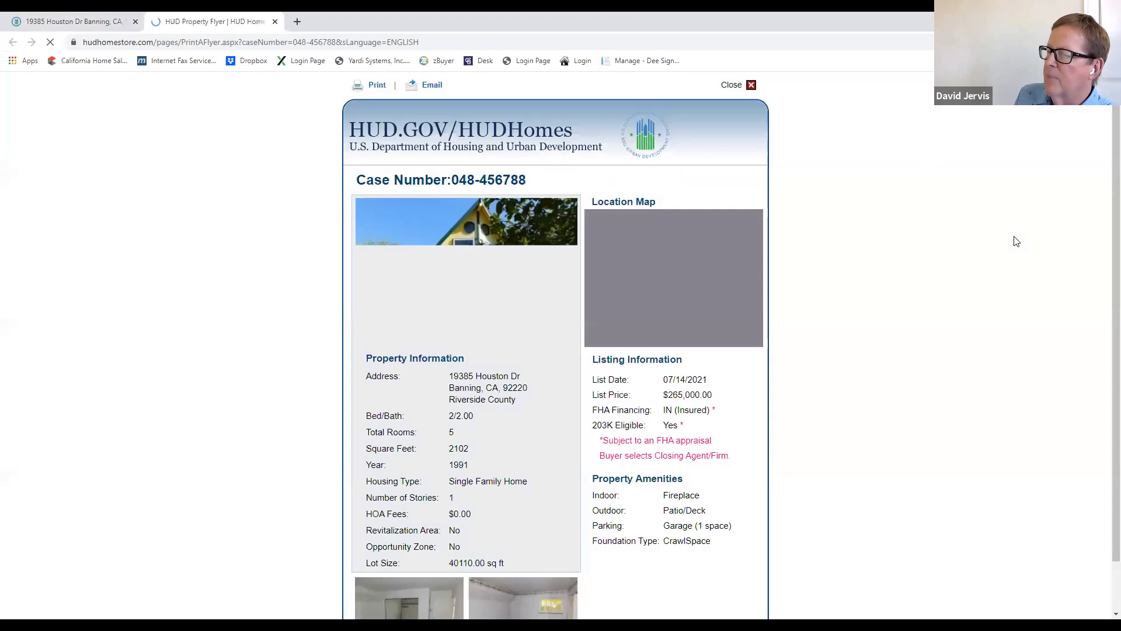
scroll(864, 373, "down", 1)
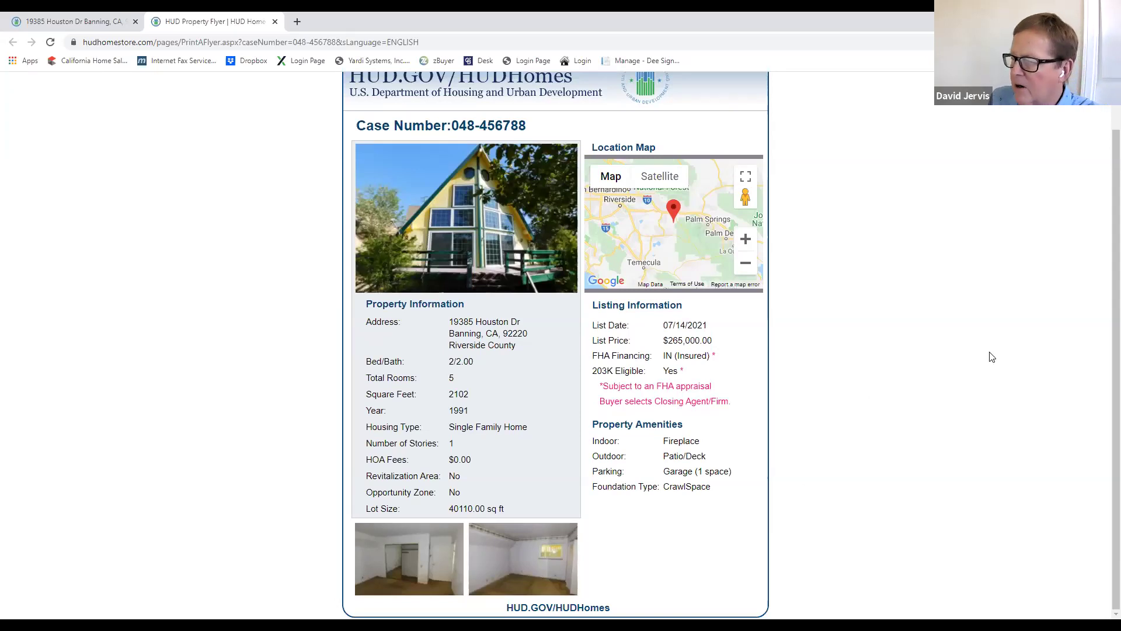
scroll(920, 424, "up", 1)
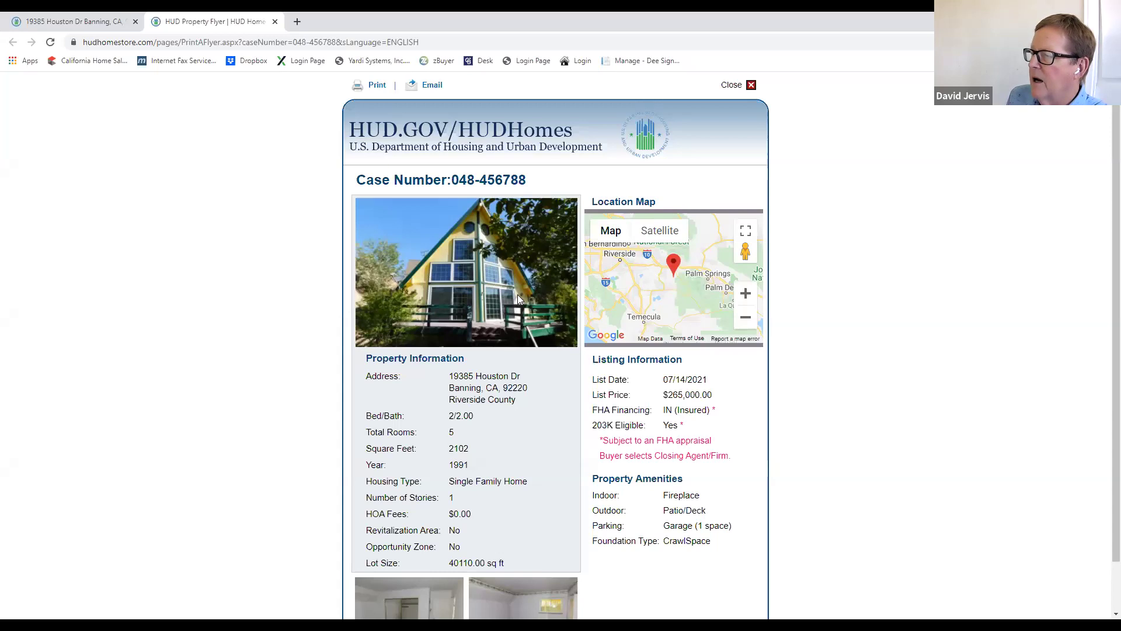
scroll(972, 364, "down", 1)
scroll(971, 364, "down", 1)
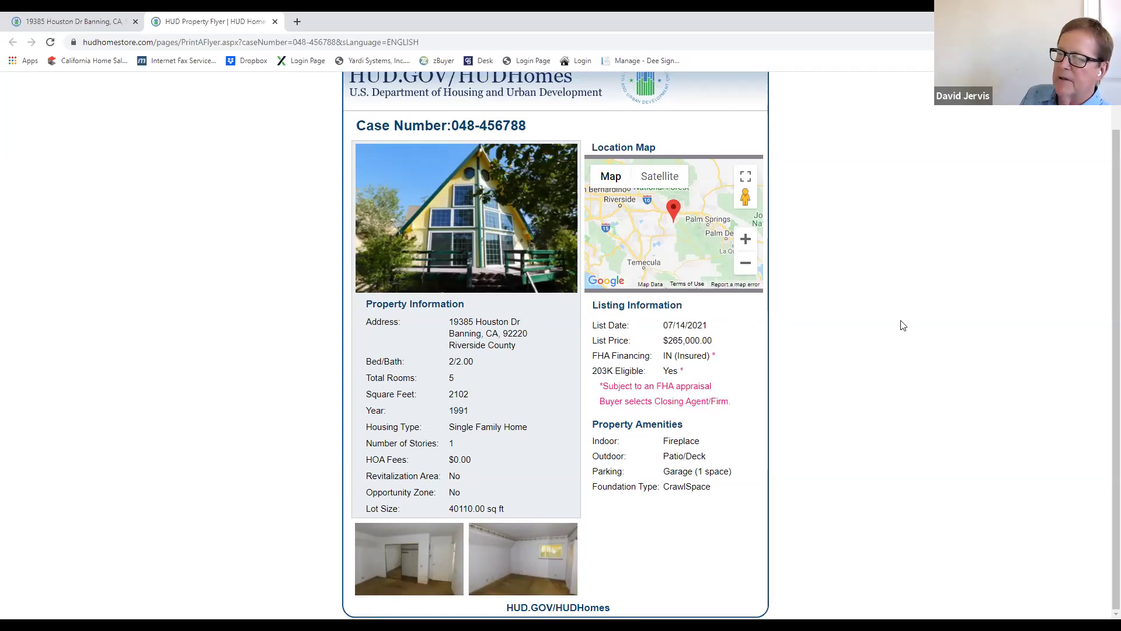
scroll(902, 324, "up", 1)
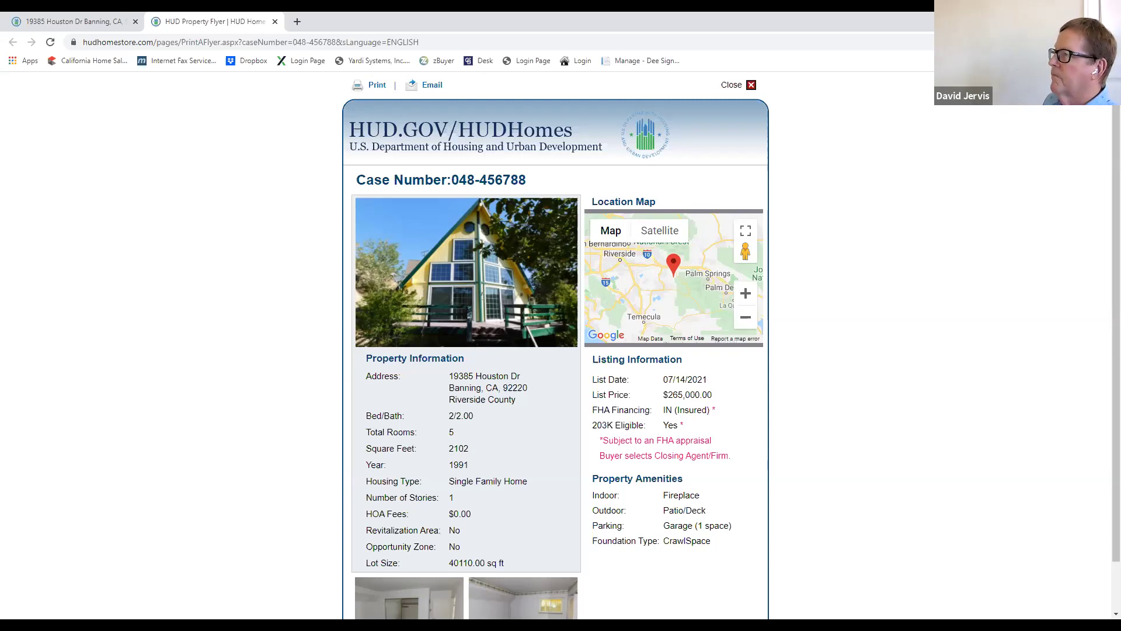
Step: Return to the Property Details tab and scroll down toward the Submit an Offer section
left_click(86, 24)
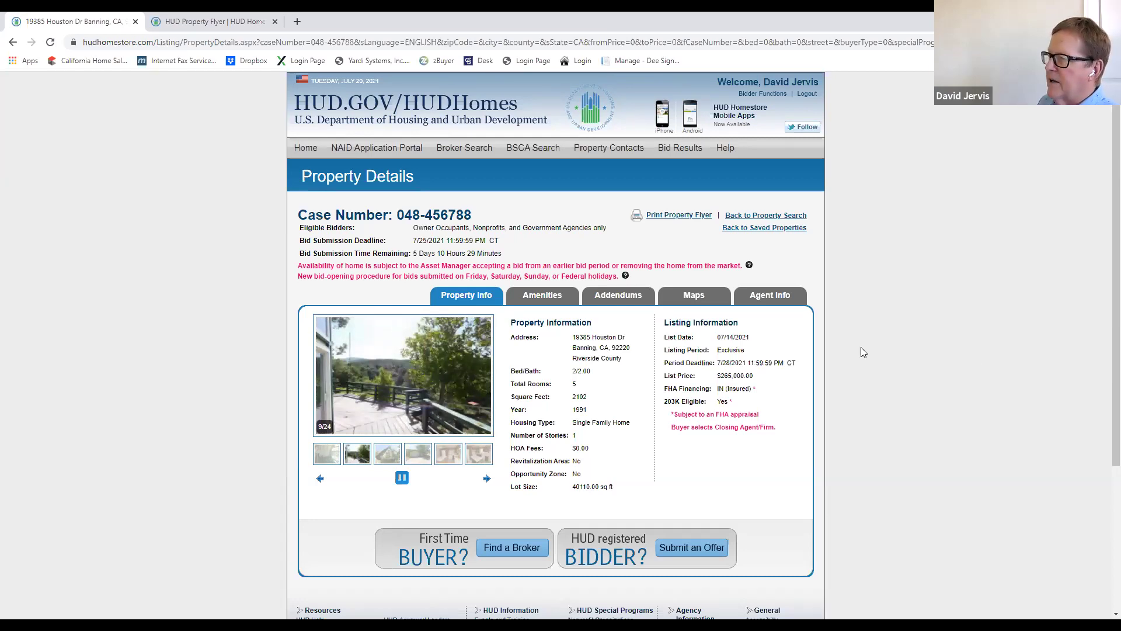
scroll(900, 350, "down", 1)
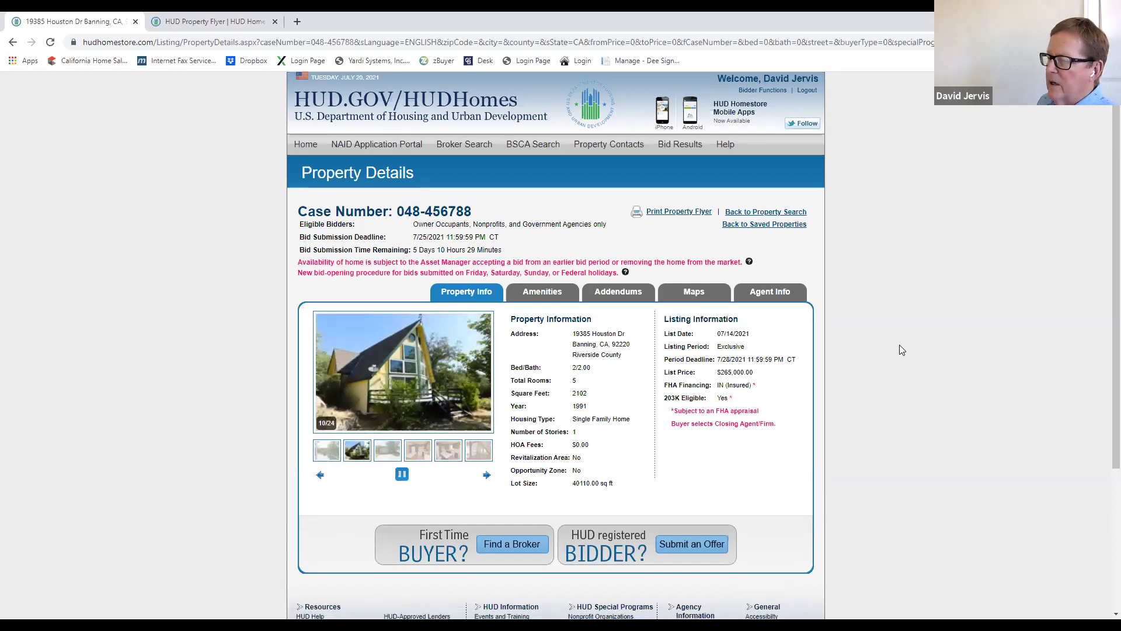
scroll(899, 333, "down", 3)
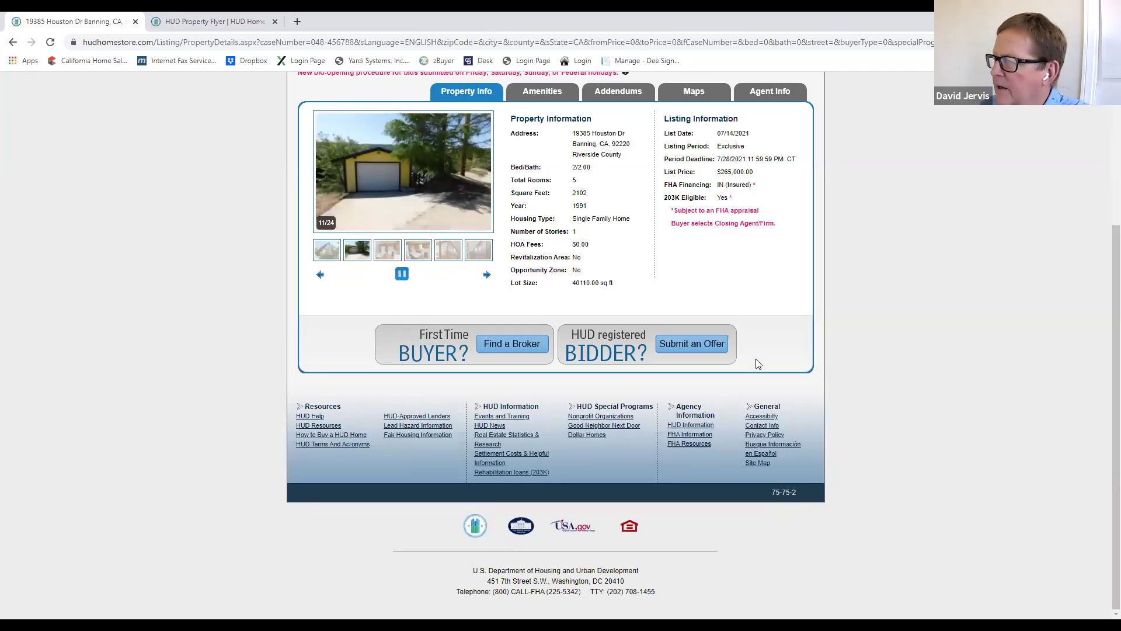
Step: Start an offer on the property and set the NAID type to Selling Broker
left_click(699, 346)
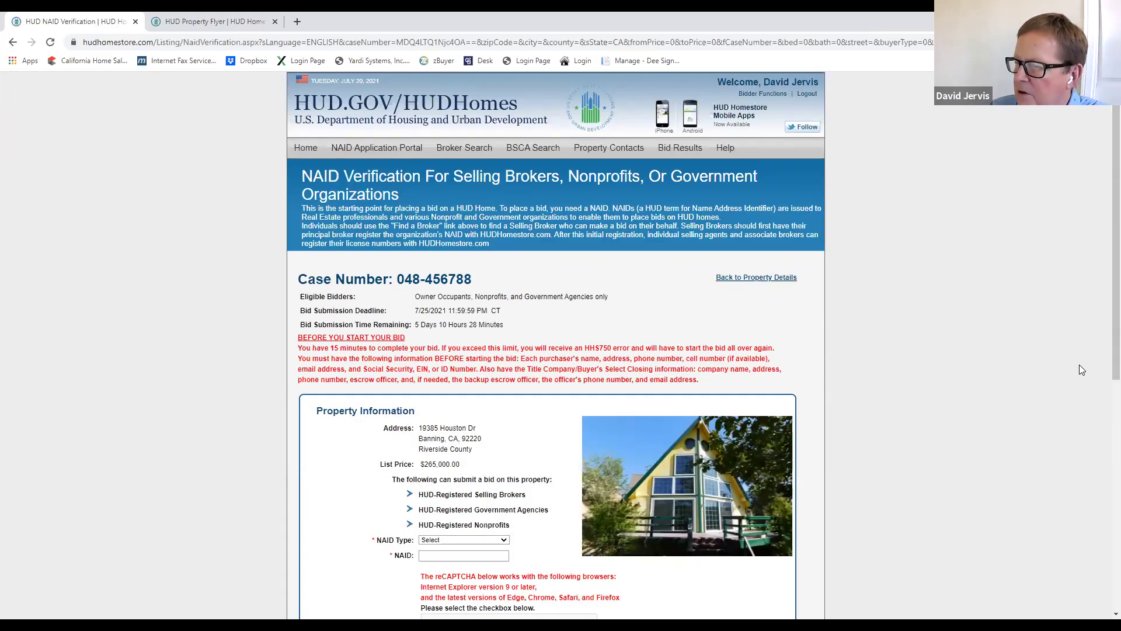
scroll(890, 357, "down", 3)
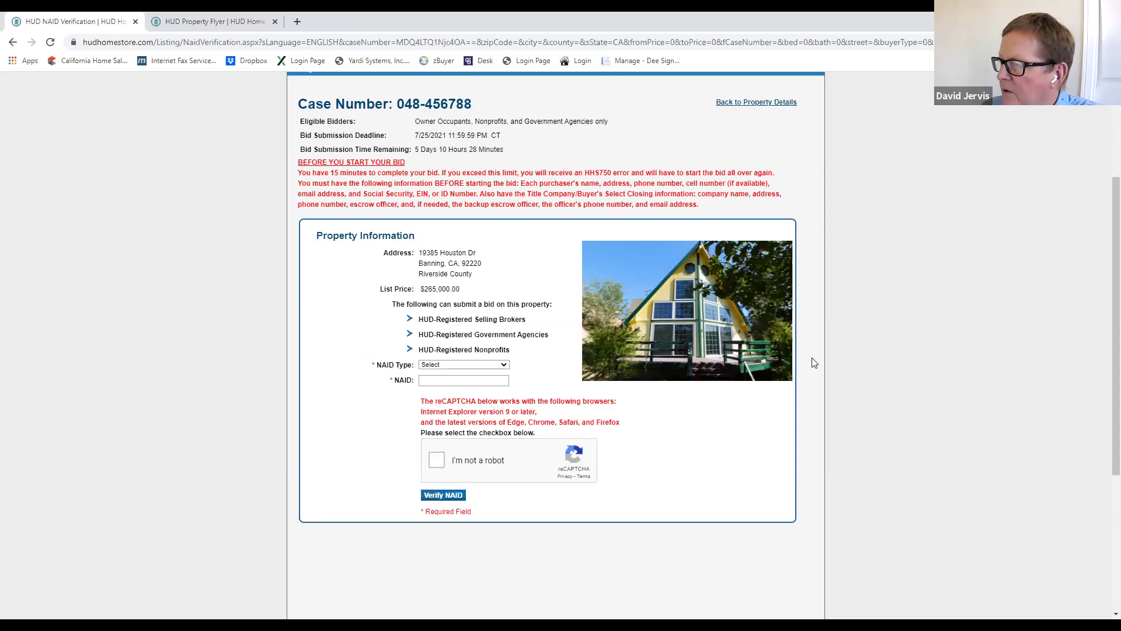
left_click(497, 366)
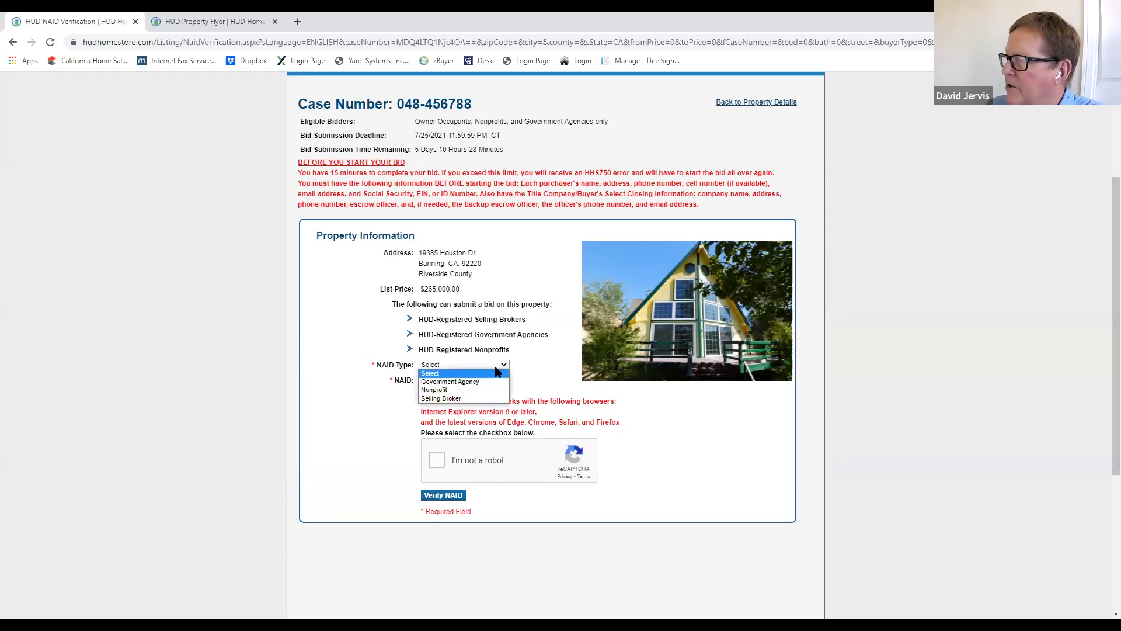
left_click(455, 398)
Step: Enter the broker's NAID and real estate license number, then begin the robot check
left_click(445, 380)
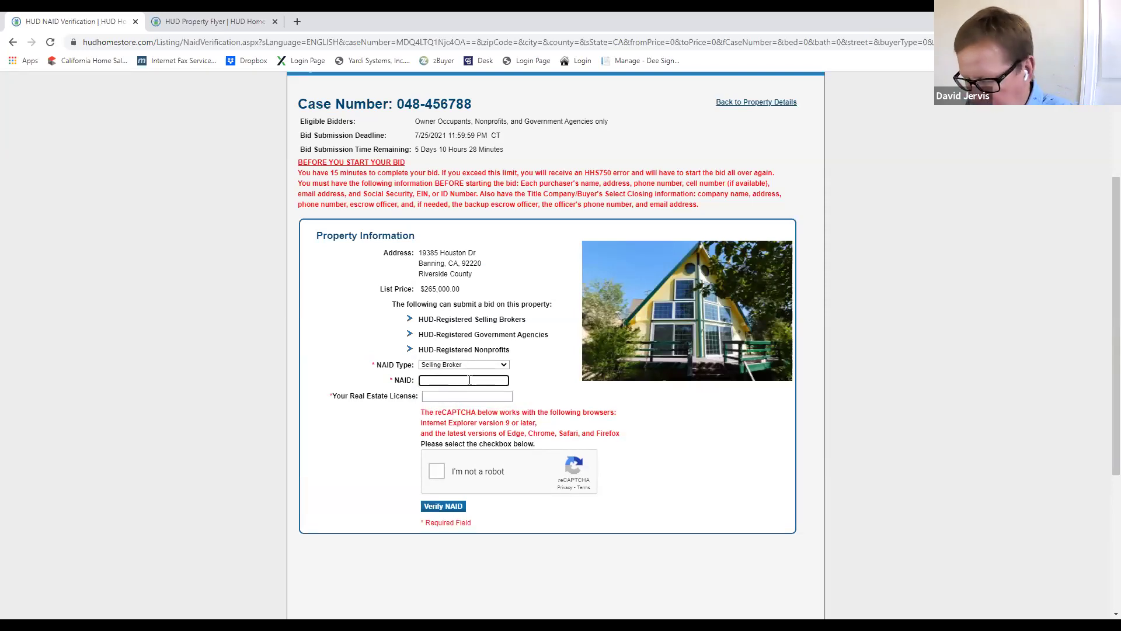
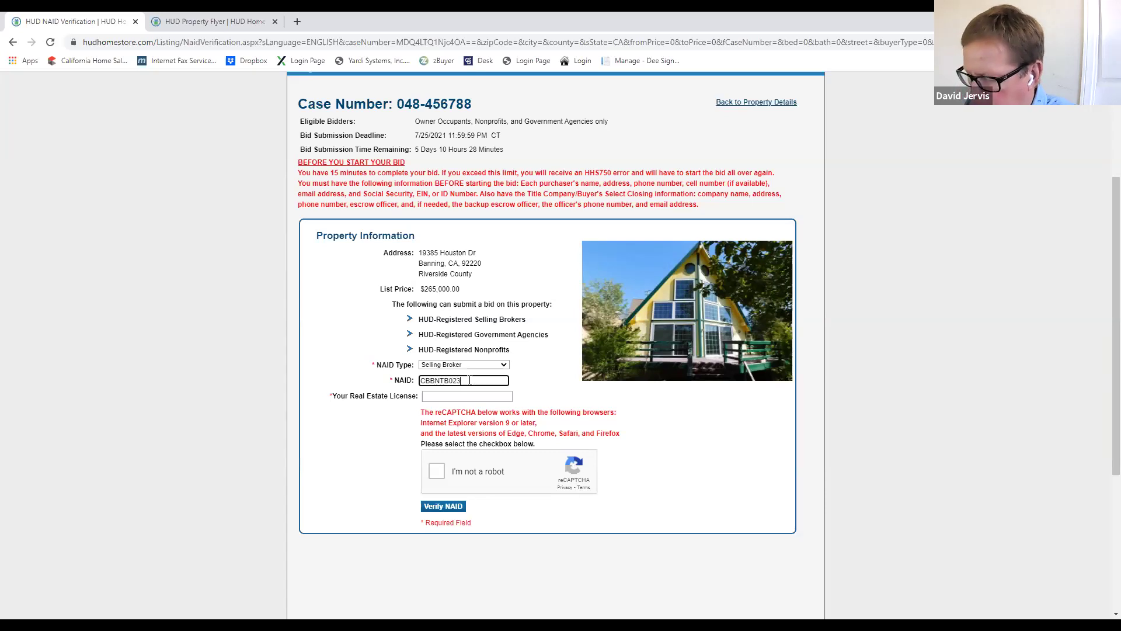
left_click(428, 396)
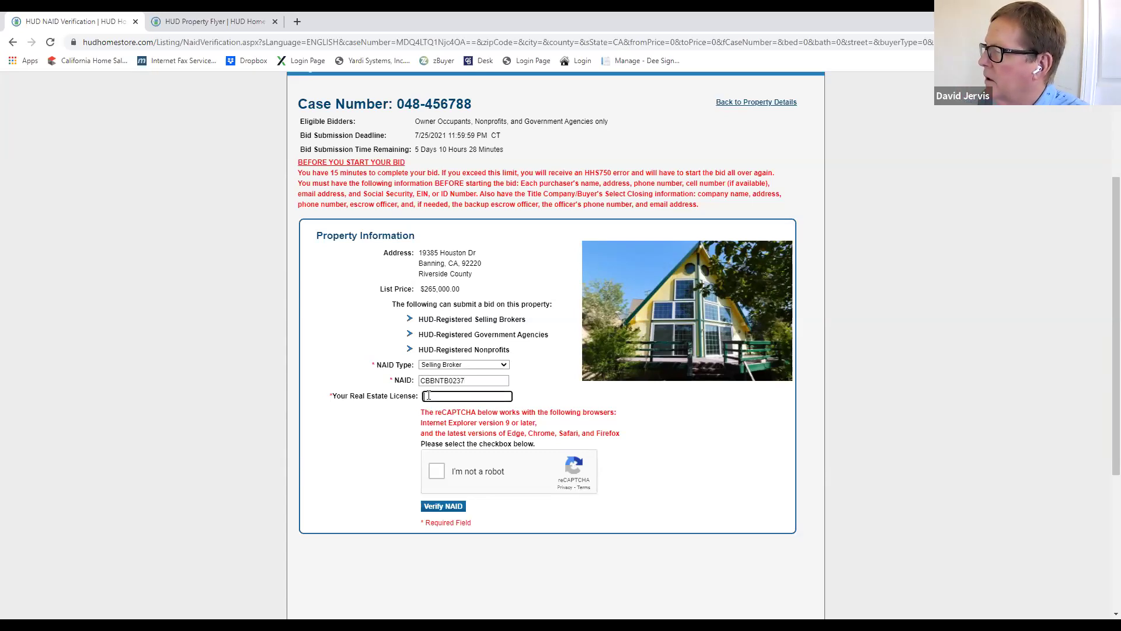
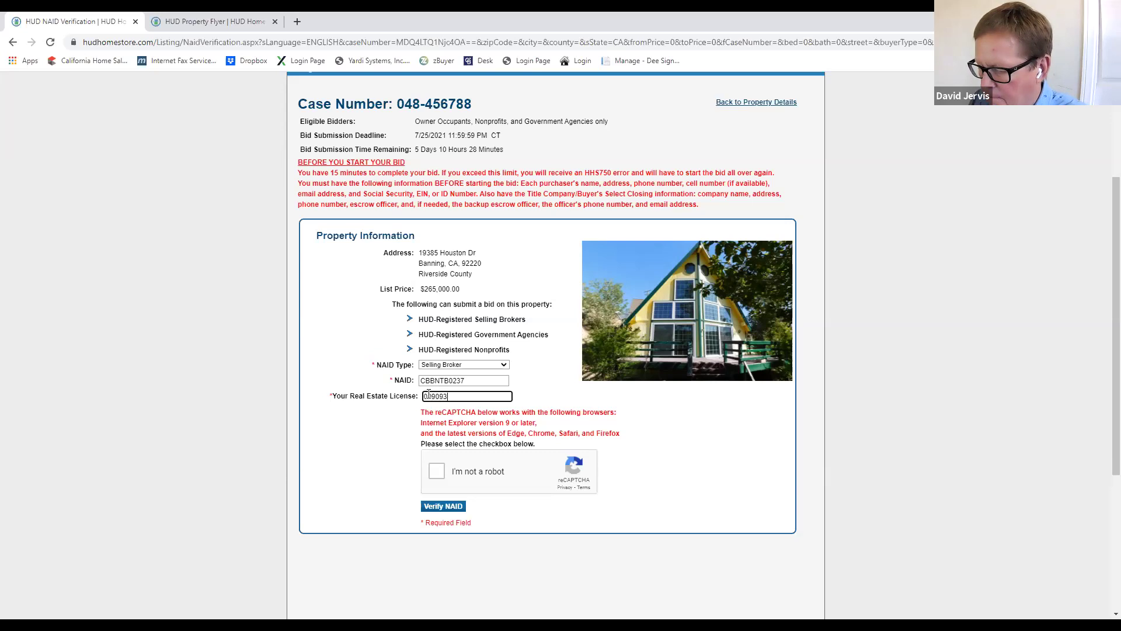
left_click(437, 470)
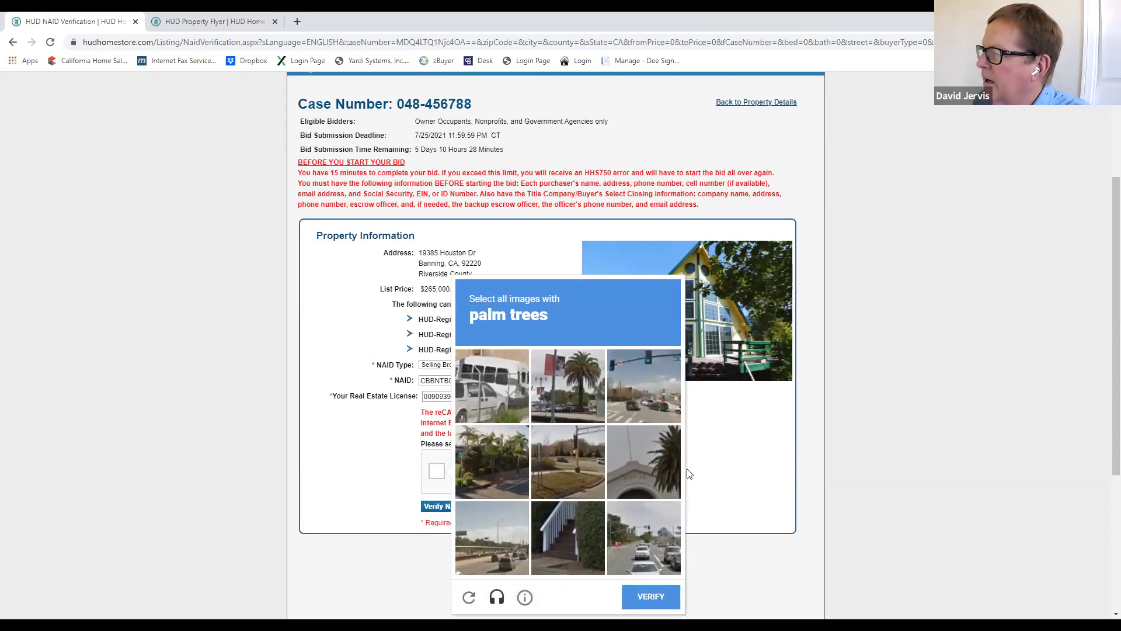
Step: Select the three palm tree images, submit the challenge, and verify the NAID
left_click(554, 385)
left_click(630, 466)
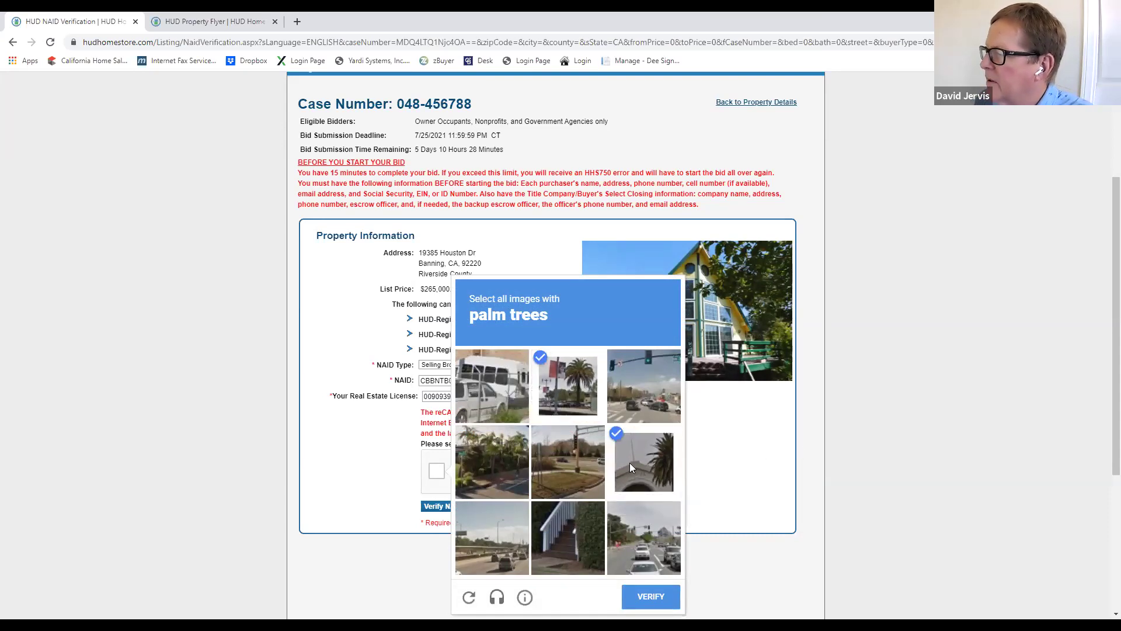
left_click(486, 446)
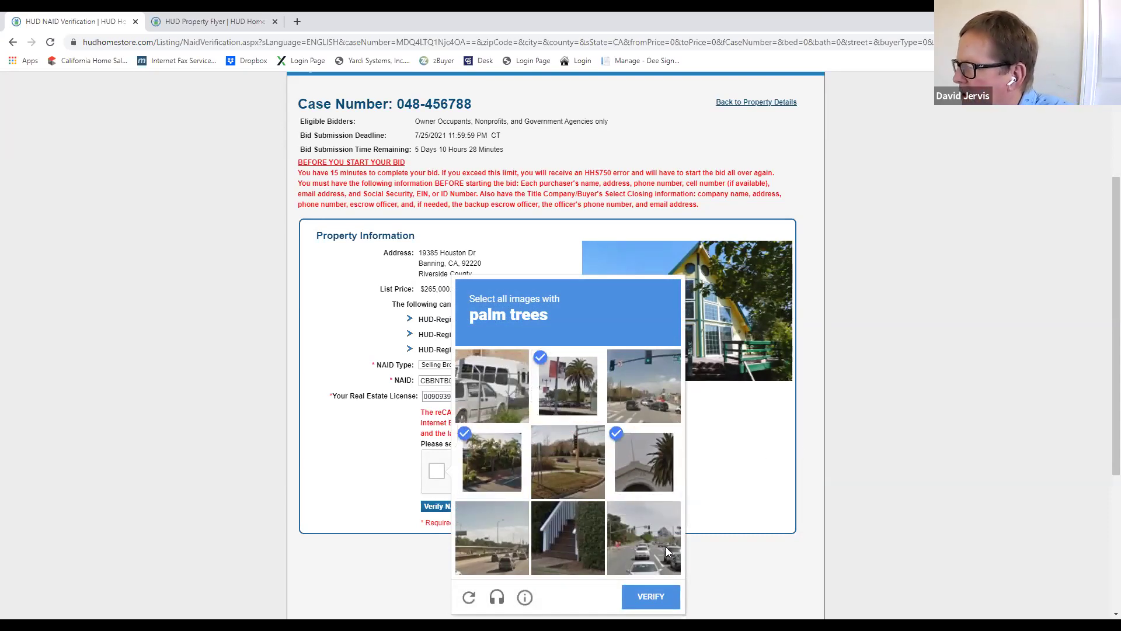
left_click(654, 599)
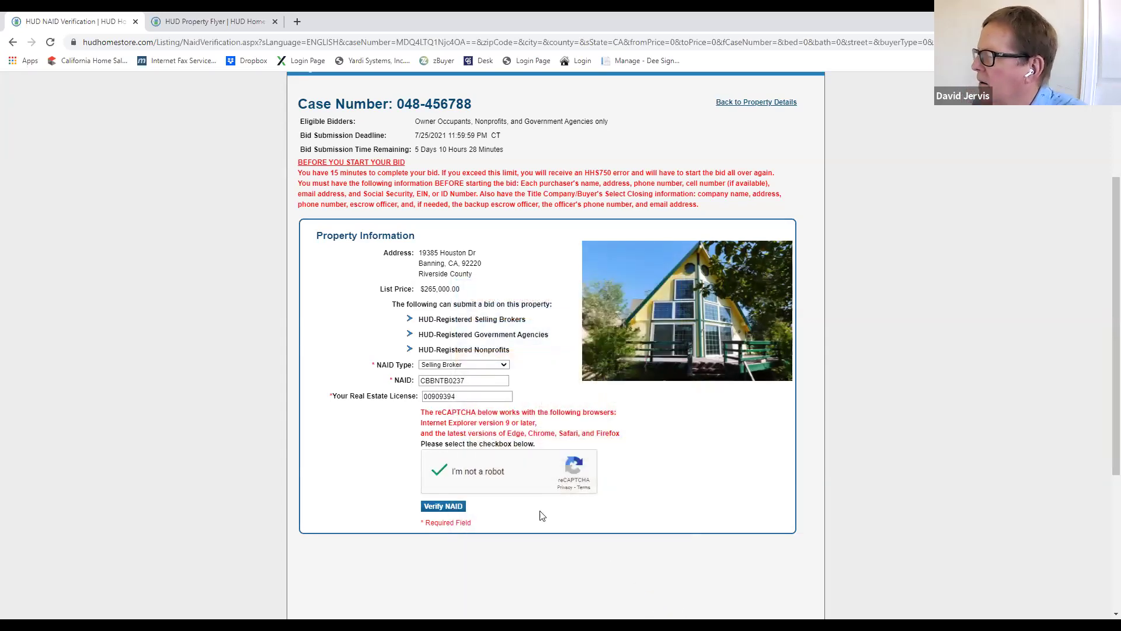
left_click(448, 507)
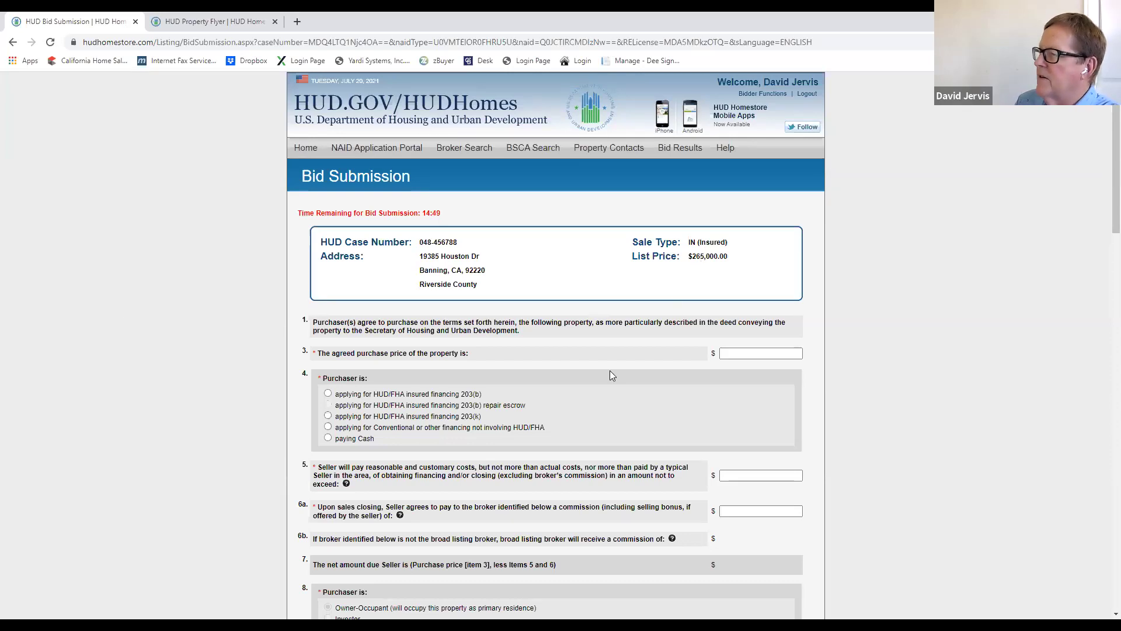
Step: Enter a 265,000 purchase price and choose HUD/FHA insured 203(b) financing
left_click(742, 354)
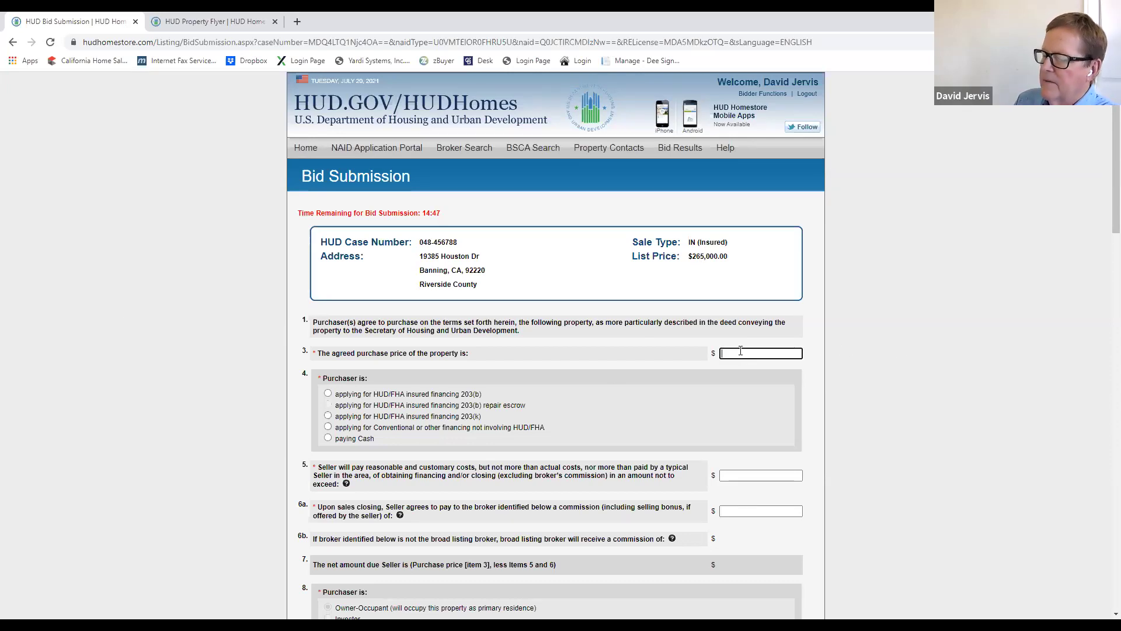
type("265000")
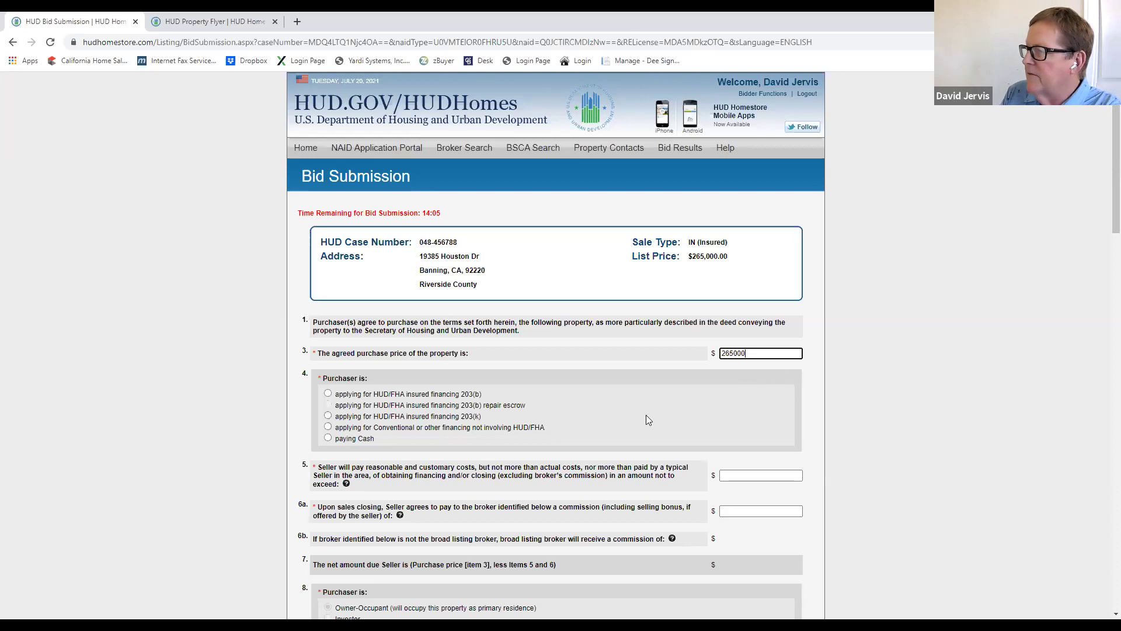
left_click(328, 395)
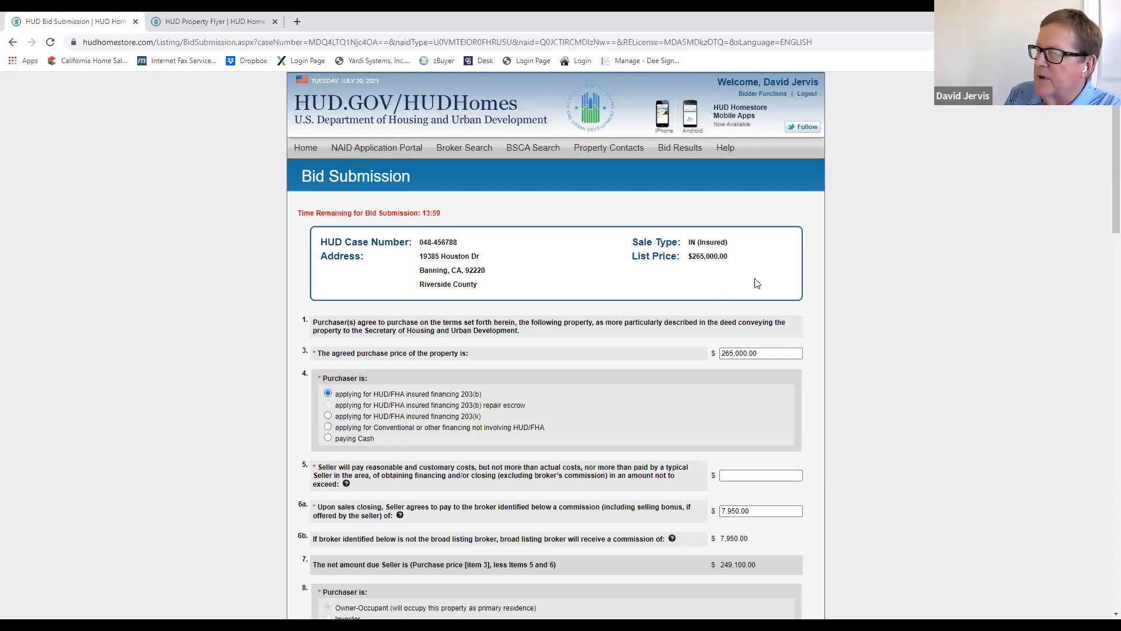
scroll(289, 388, "down", 2)
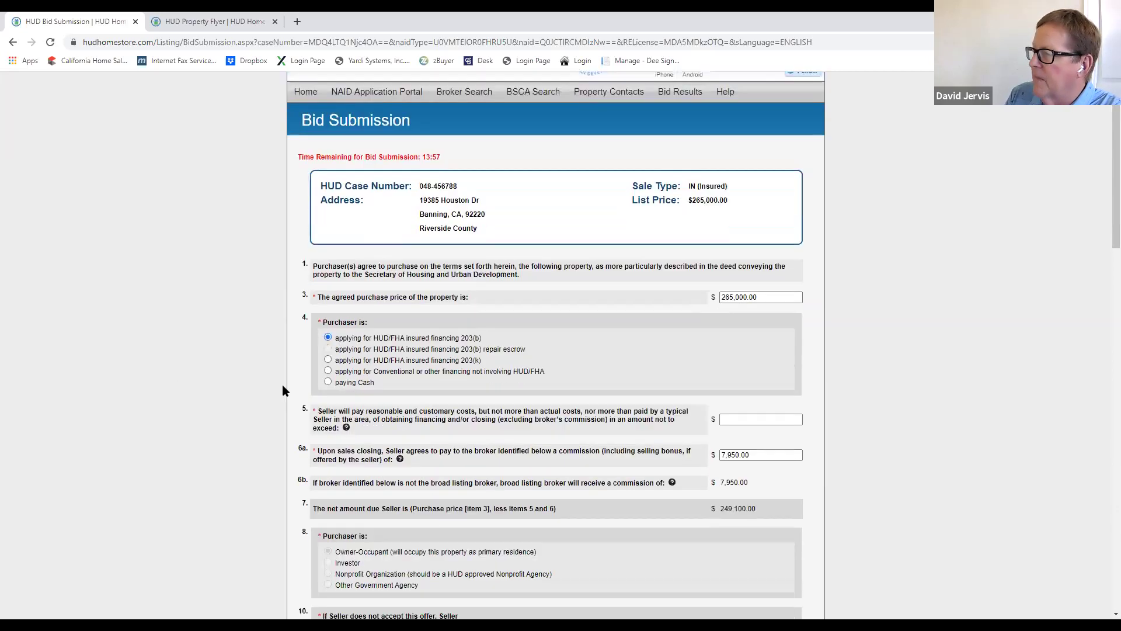
Step: Enter 3,000 in seller-paid closing costs and retype the purchase price as 268000
left_click(743, 360)
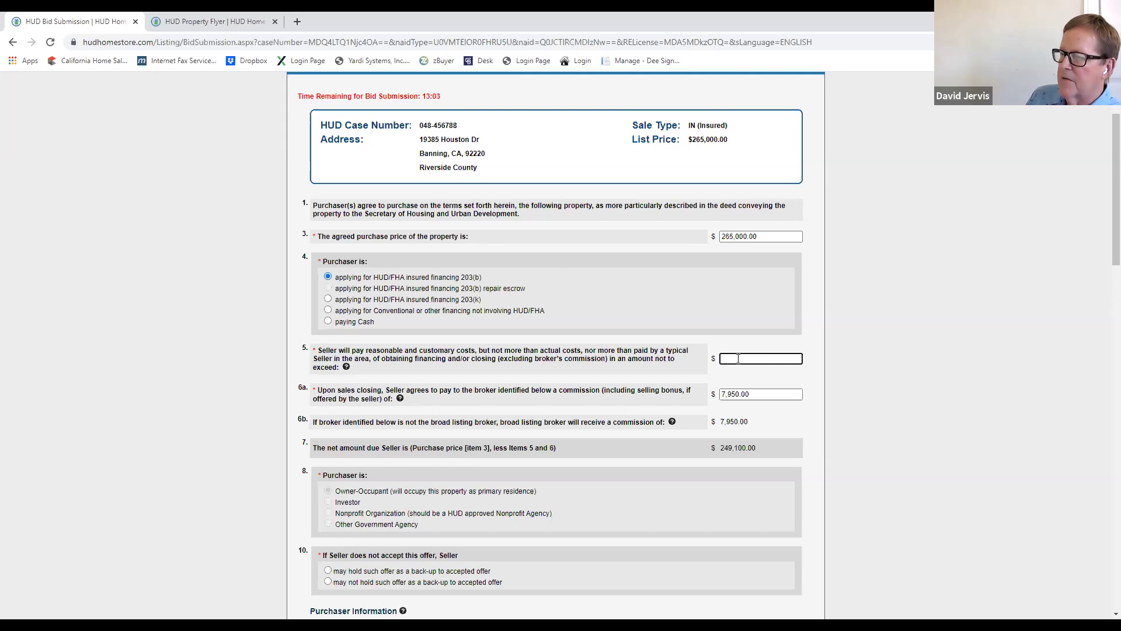
type("3")
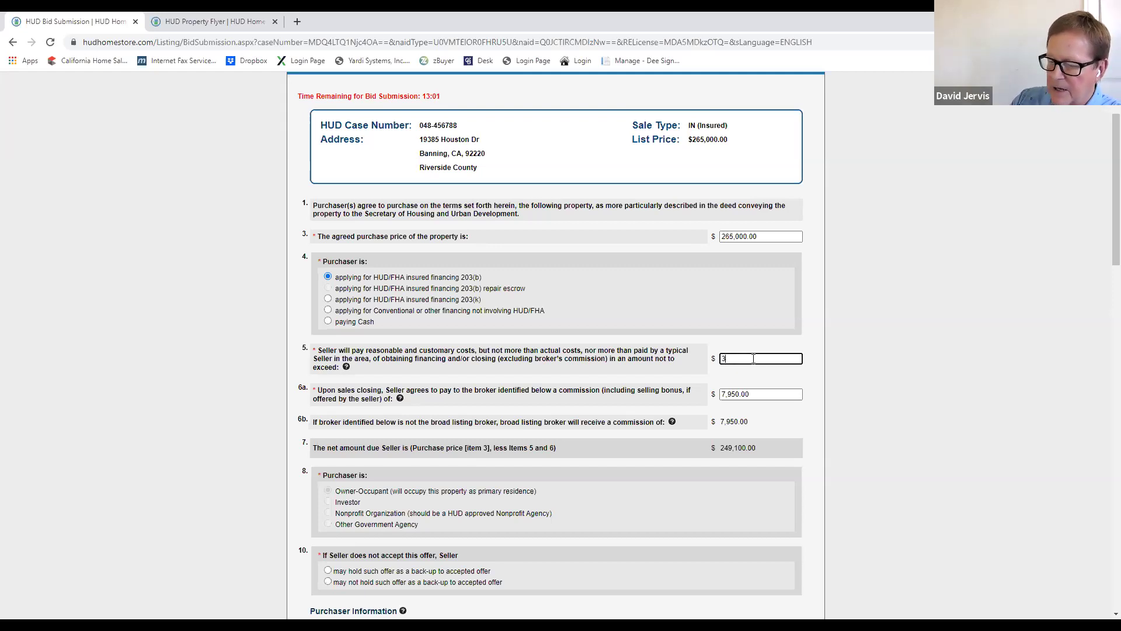
type(",000")
left_click(797, 395)
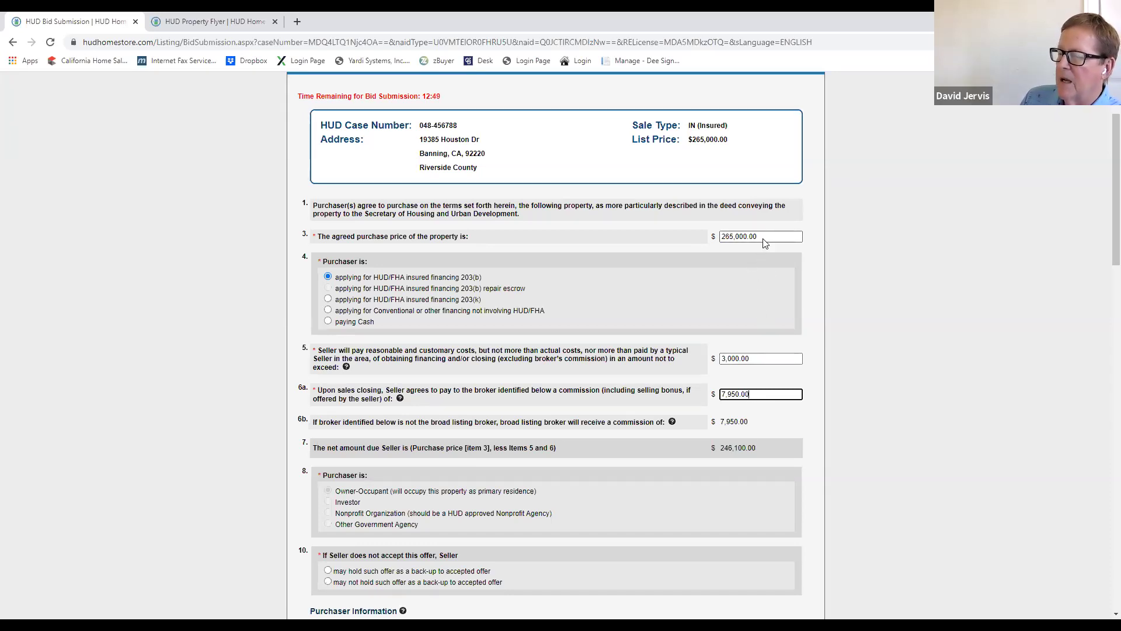
left_click(752, 358)
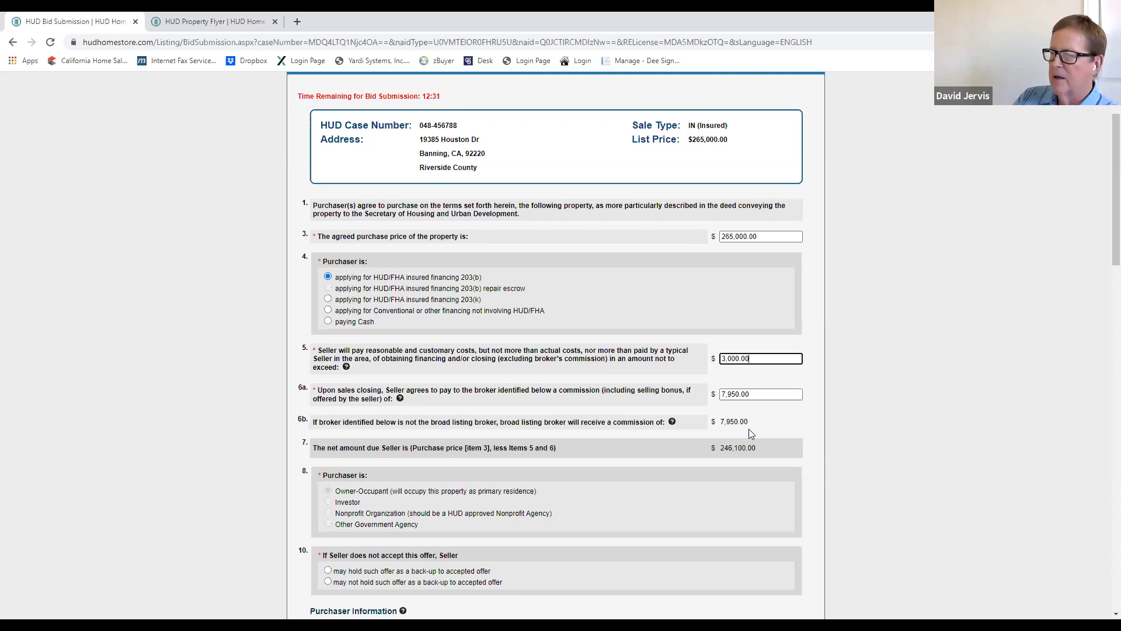
left_click(765, 237)
type("2")
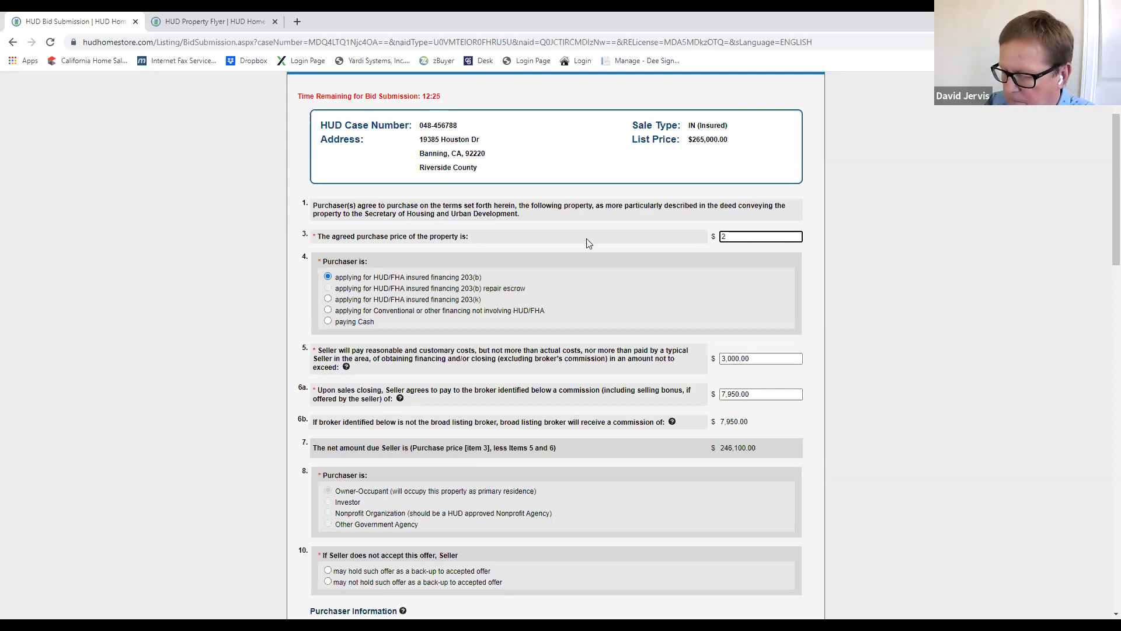
type("68000")
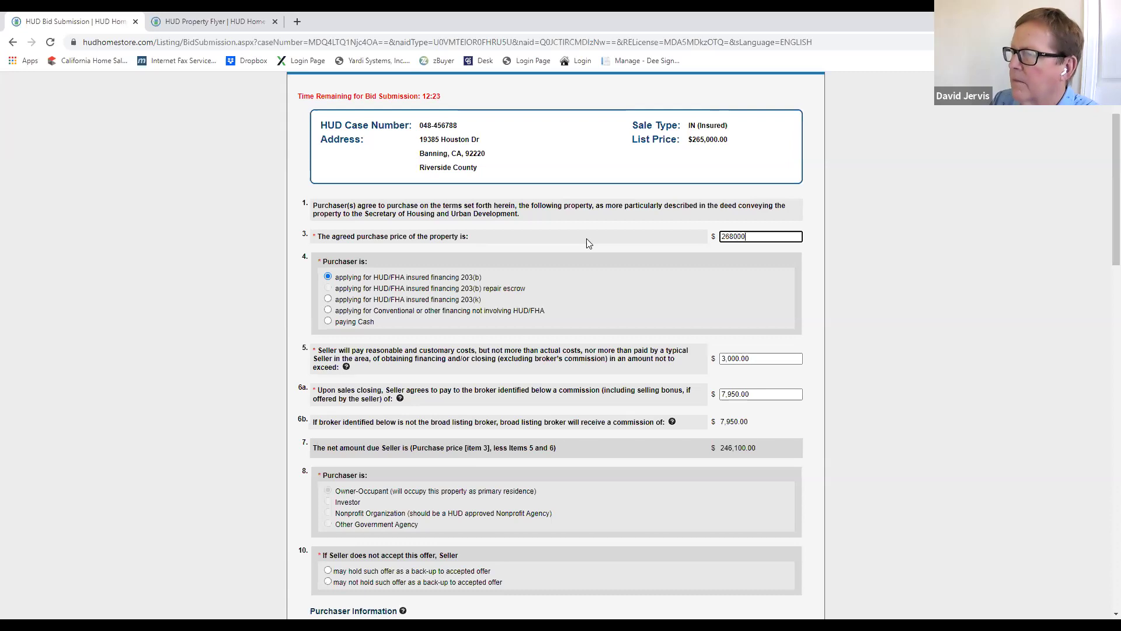
Step: Apply the 268,000 price and change the item 6a broker commission to 7,000
triple_click(773, 326)
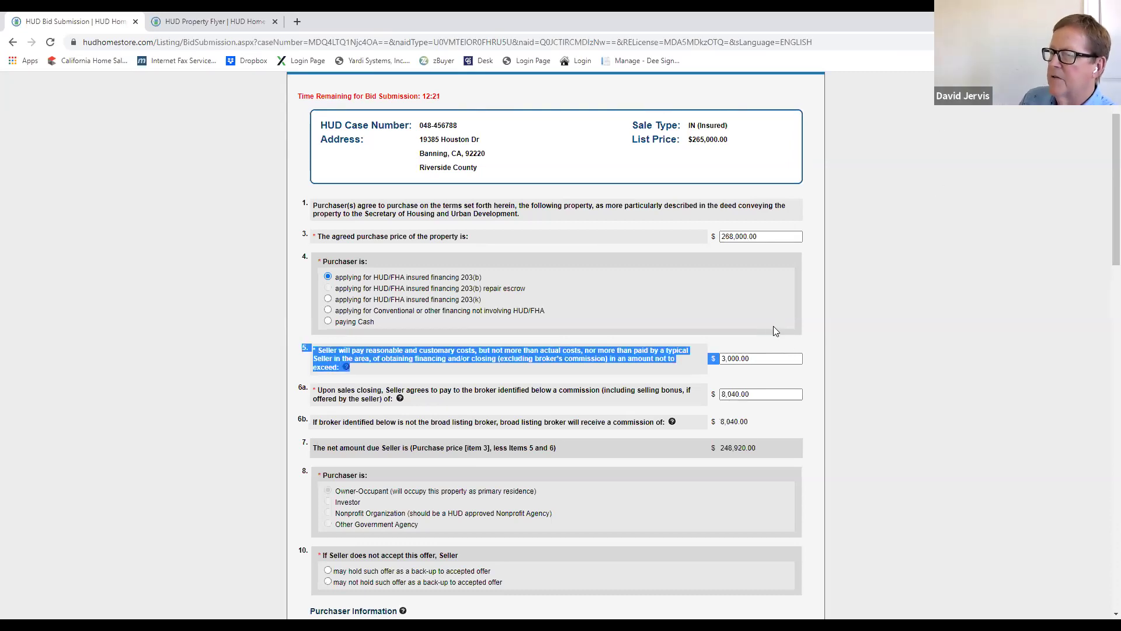
left_click(755, 373)
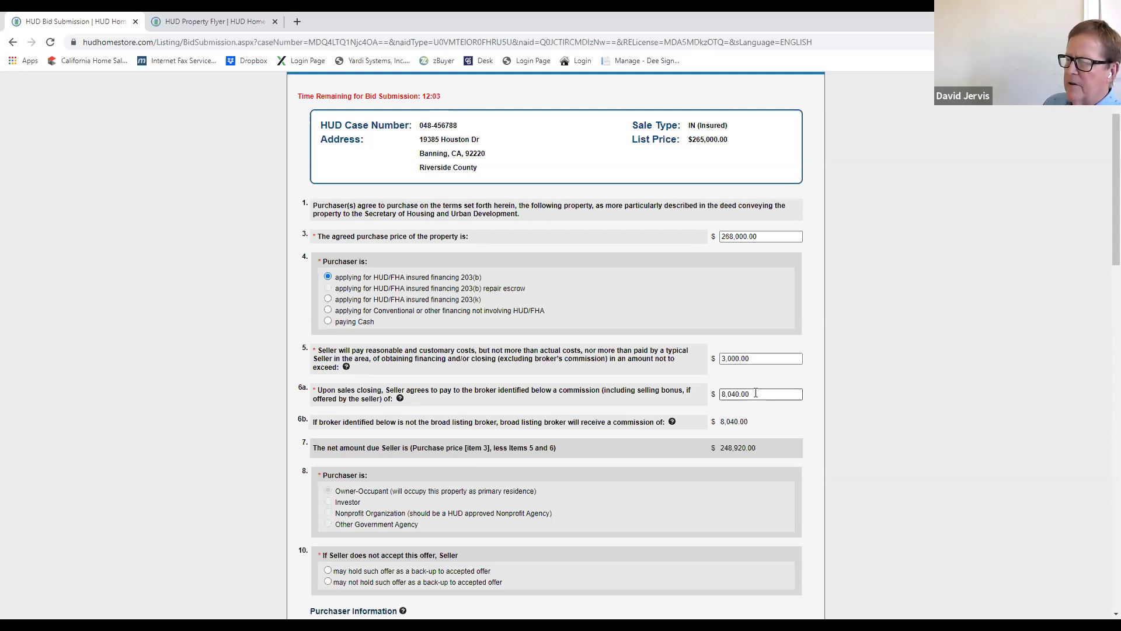
double_click(756, 393)
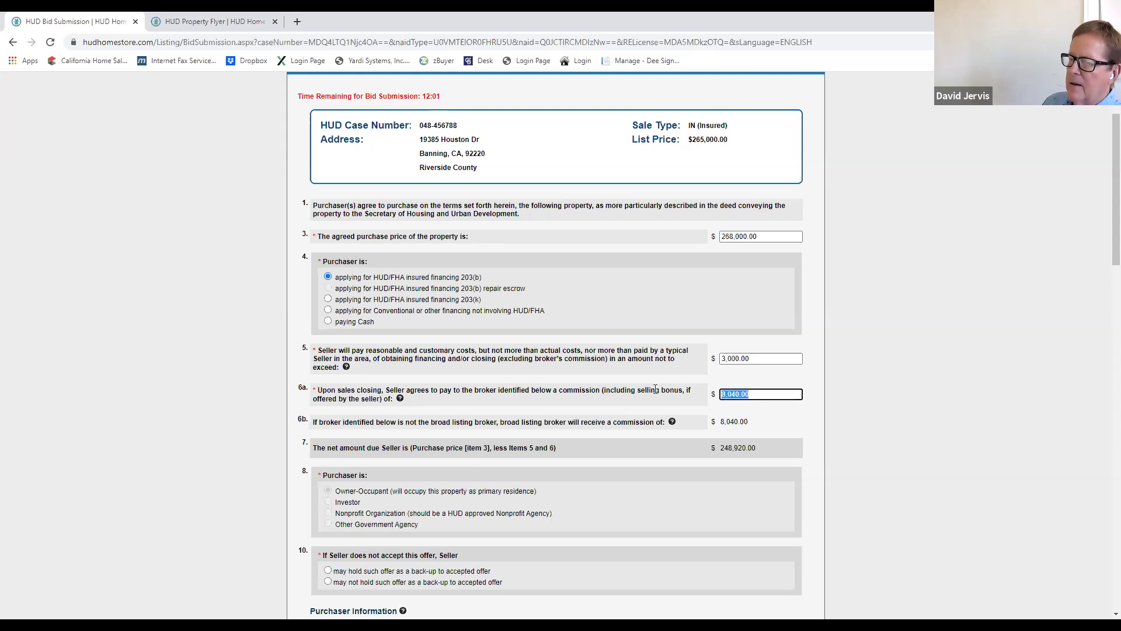
type("7000")
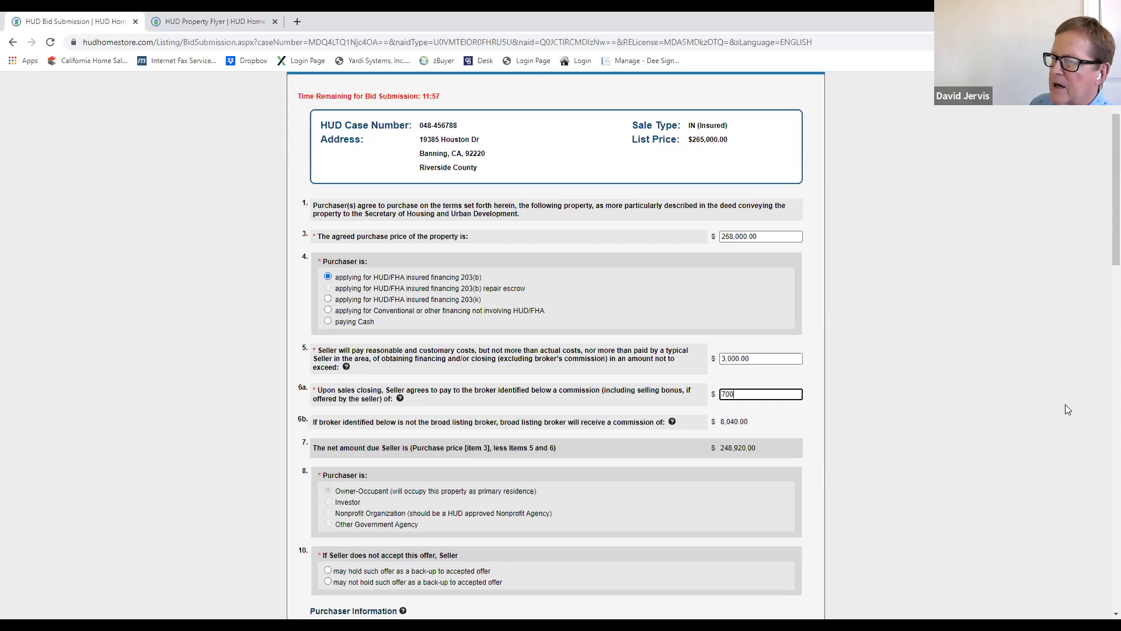
left_click(841, 400)
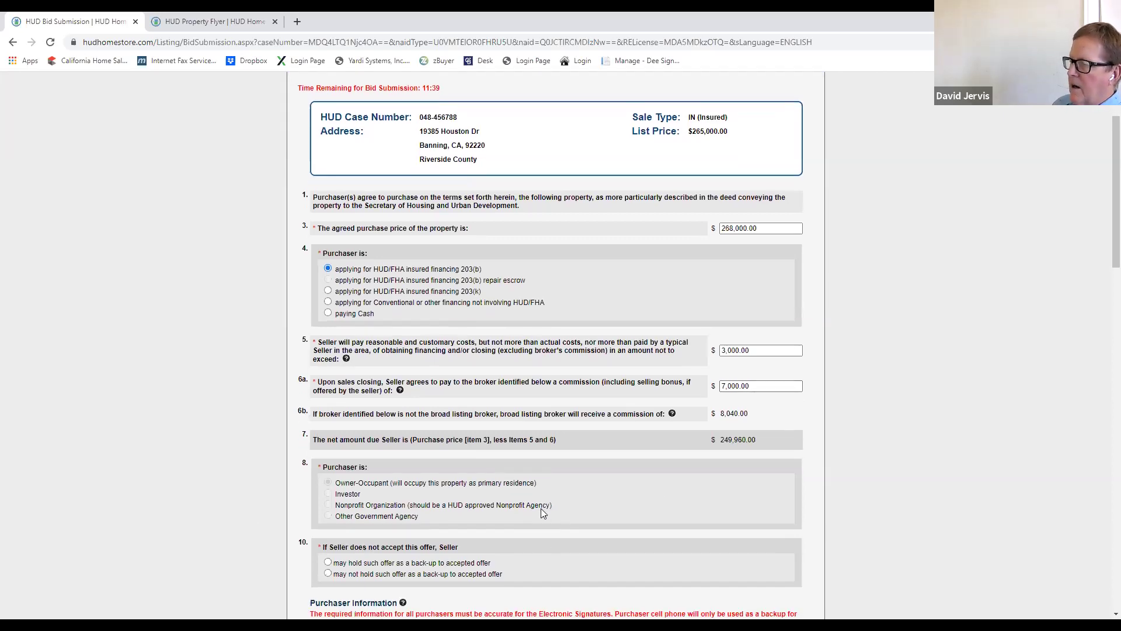
Step: Answer No to whether the selling broker/agent is a purchaser
scroll(540, 508, "down", 1)
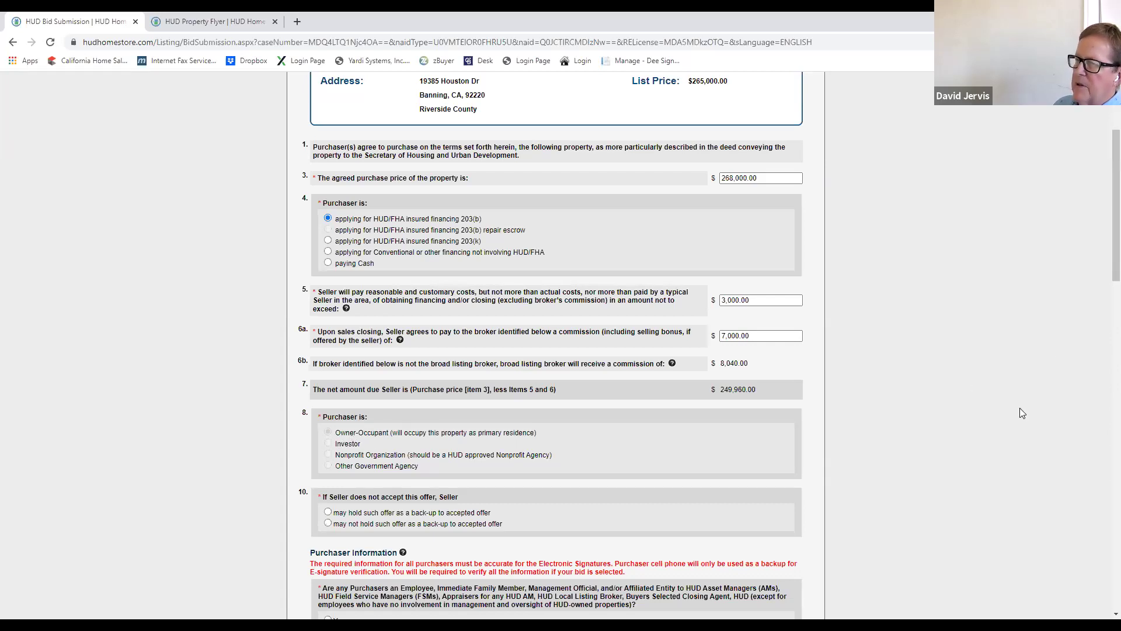
scroll(993, 410, "up", 2)
scroll(966, 411, "down", 5)
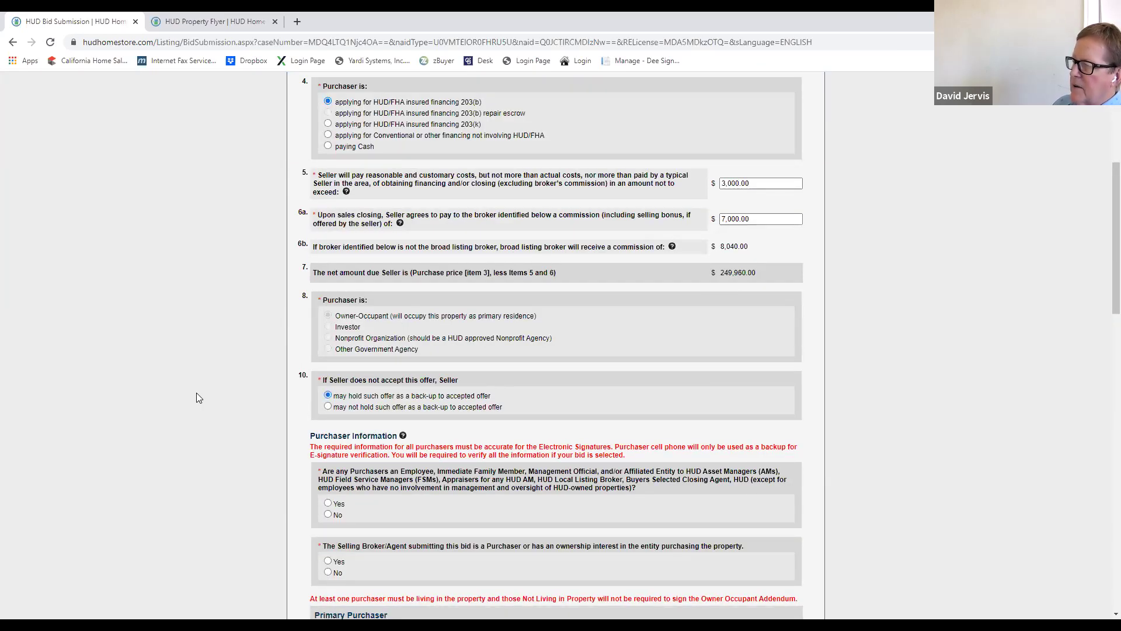
scroll(175, 416, "down", 1)
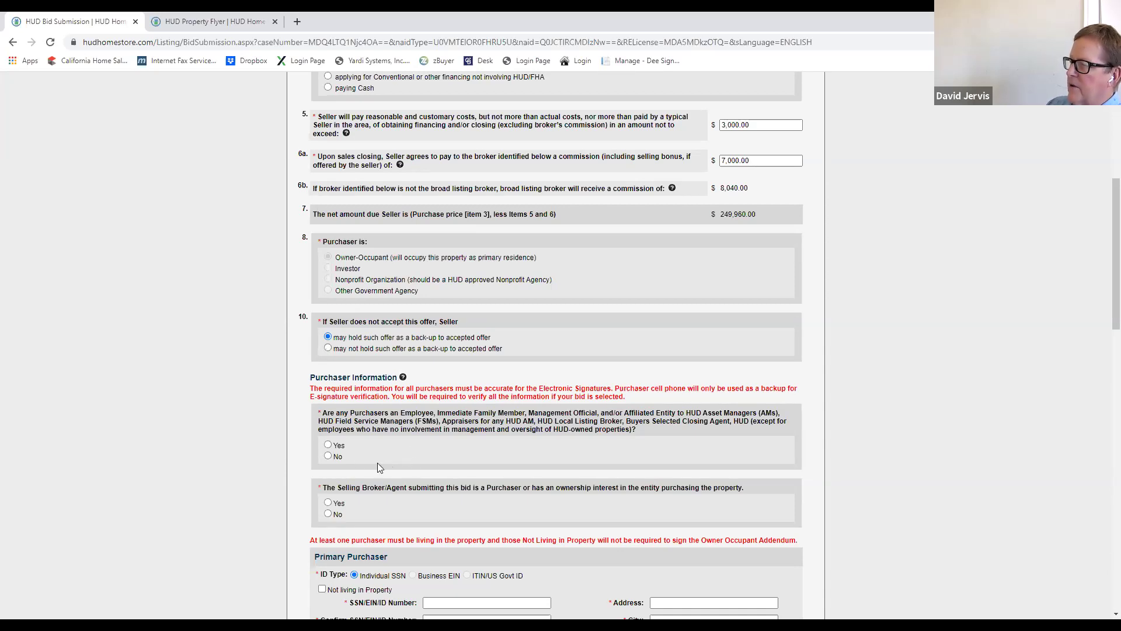
scroll(580, 445, "down", 1)
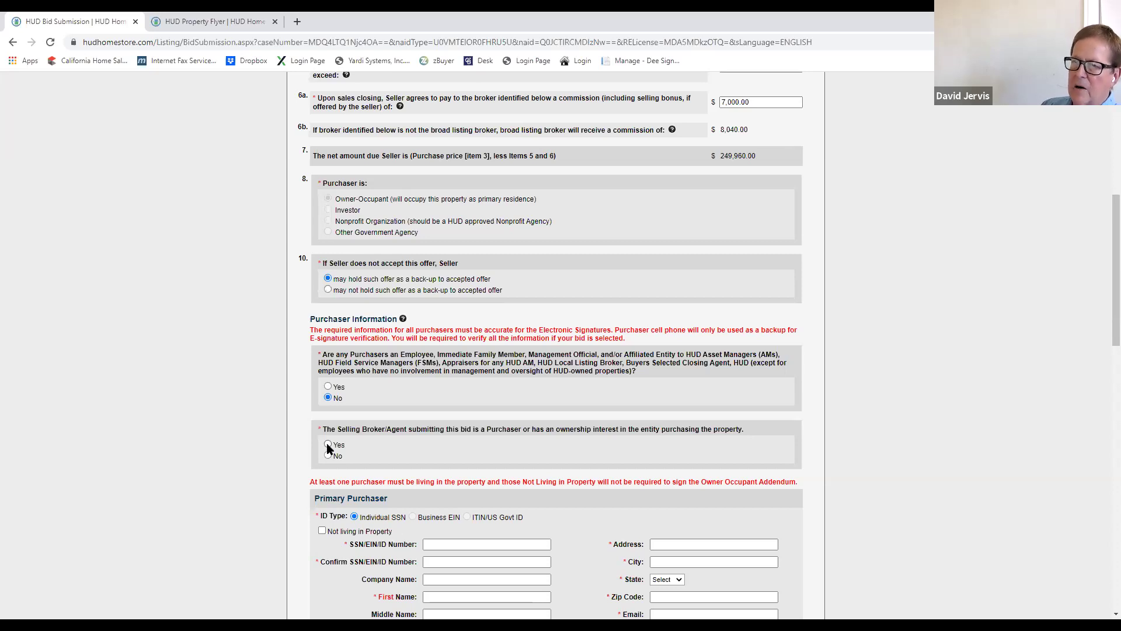
left_click(329, 456)
scroll(279, 513, "down", 2)
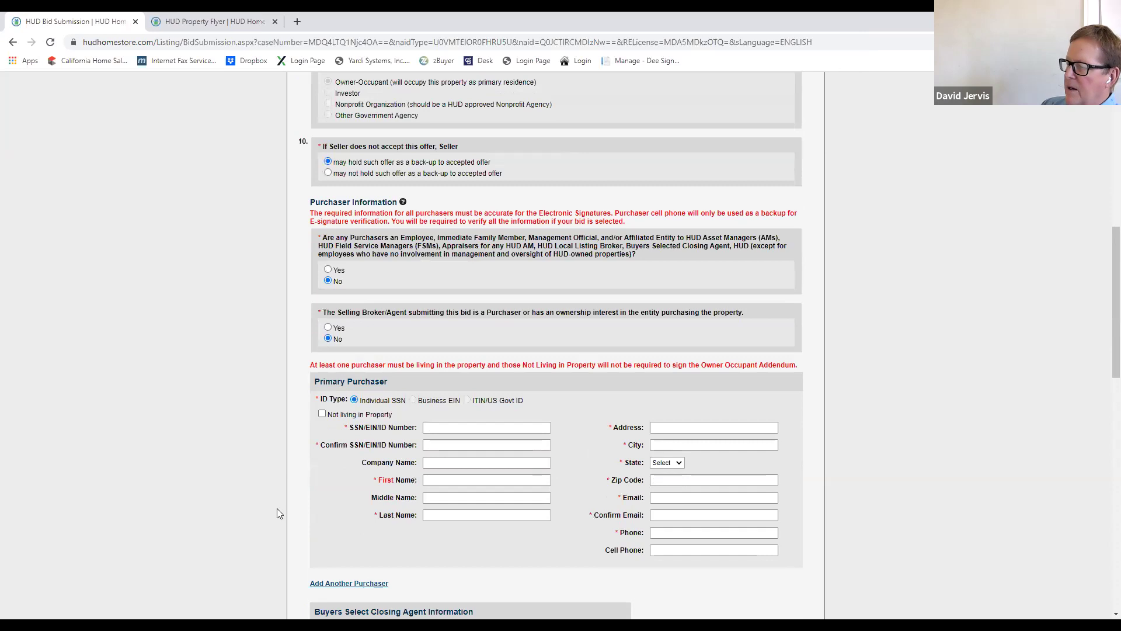
scroll(386, 529, "down", 1)
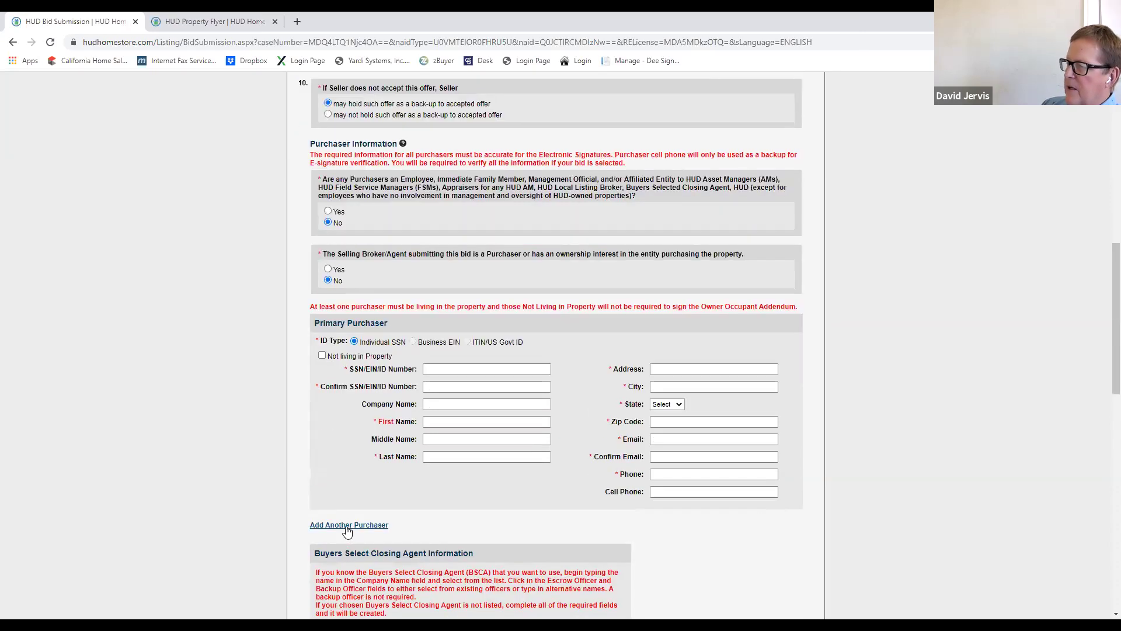
Step: Add three extra purchaser sections, then move down to the Closing Agent section
left_click(349, 525)
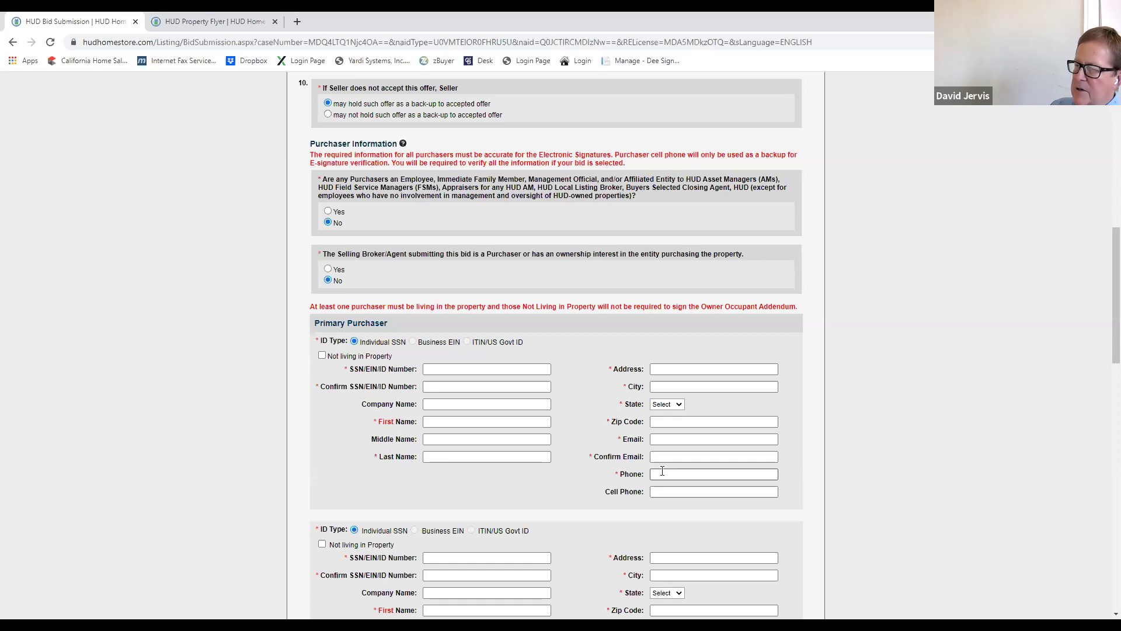
scroll(688, 540, "down", 3)
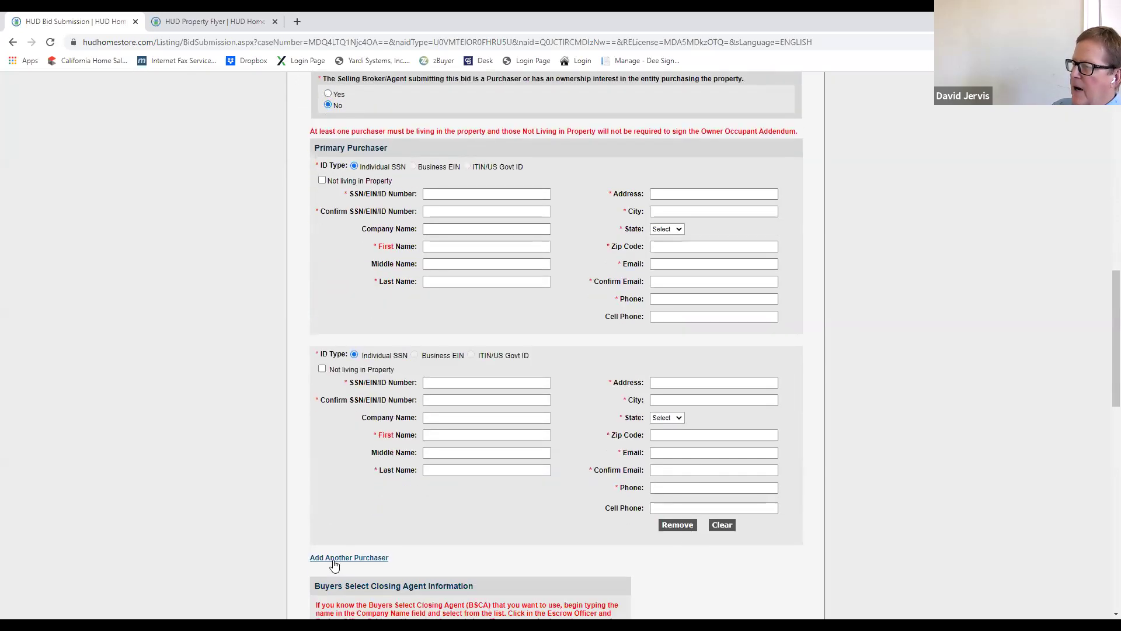
left_click(331, 559)
scroll(380, 546, "down", 6)
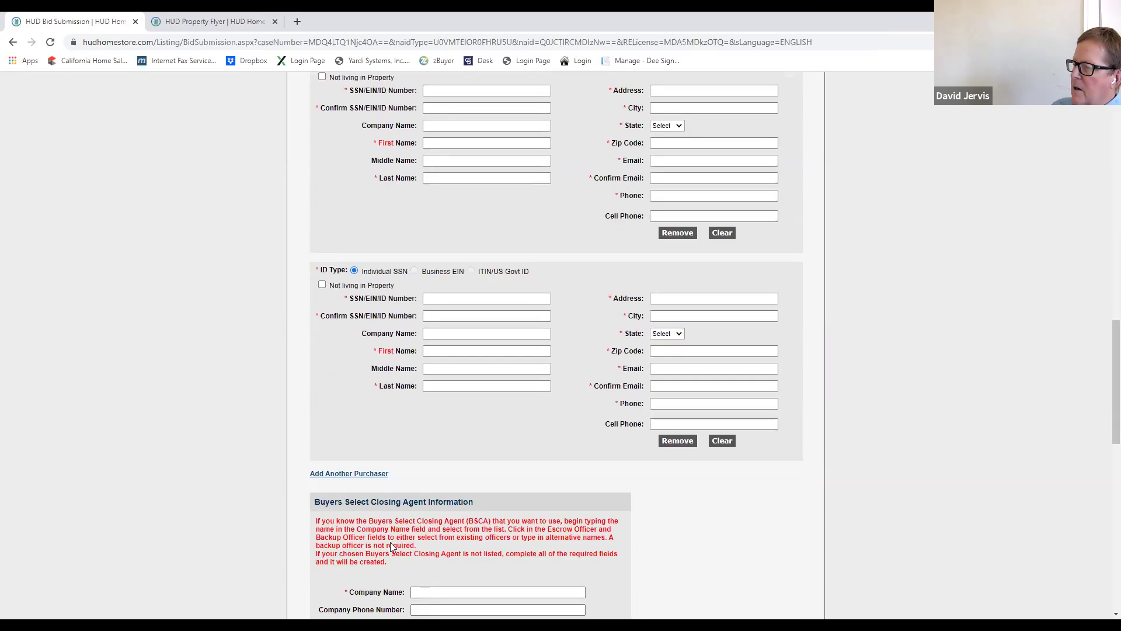
left_click(372, 419)
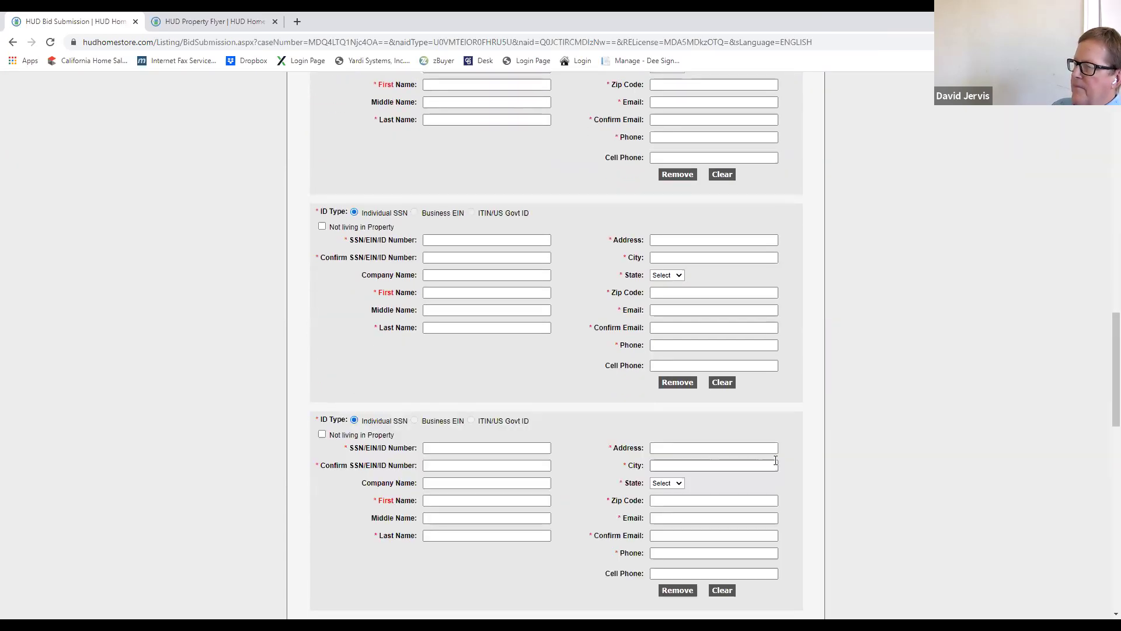
scroll(914, 453, "down", 6)
scroll(915, 467, "up", 4)
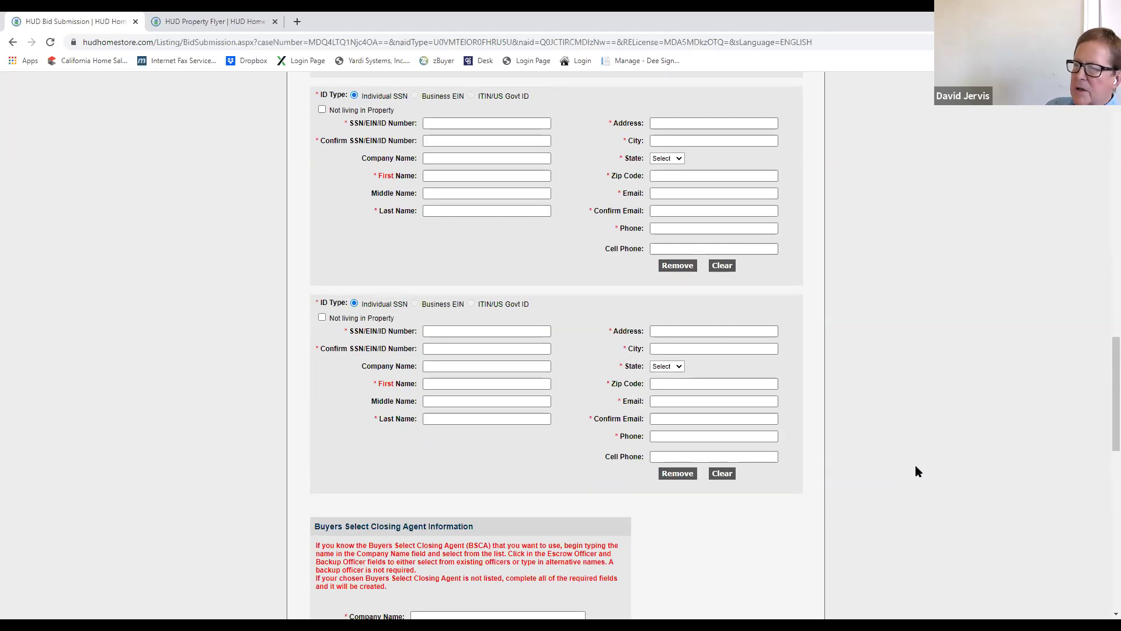
scroll(879, 473, "down", 1)
scroll(875, 473, "down", 1)
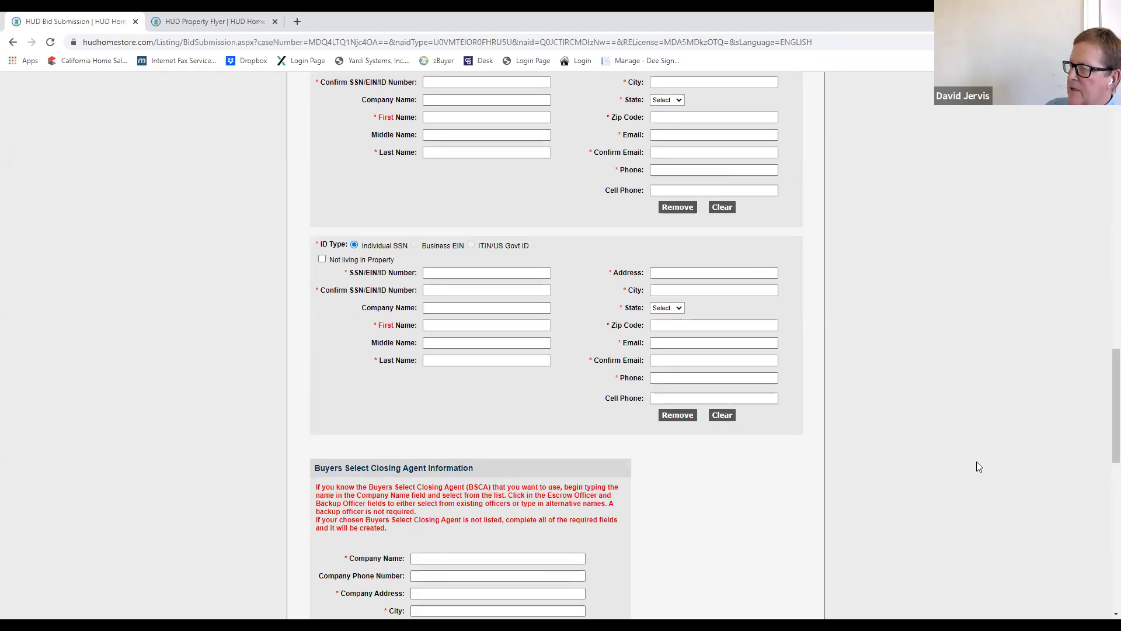
scroll(724, 468, "down", 2)
Step: Fill the closing agent details from the CHICAGO TITLE 57 suggestion after typing 'chica'
left_click(434, 441)
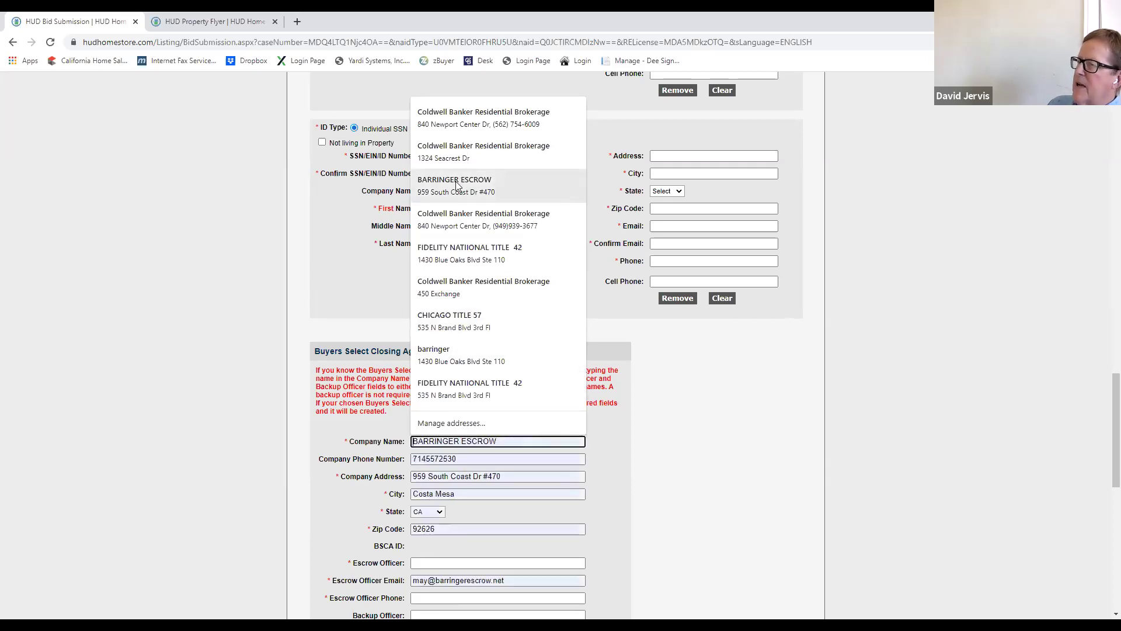
left_click(651, 480)
left_click(440, 442)
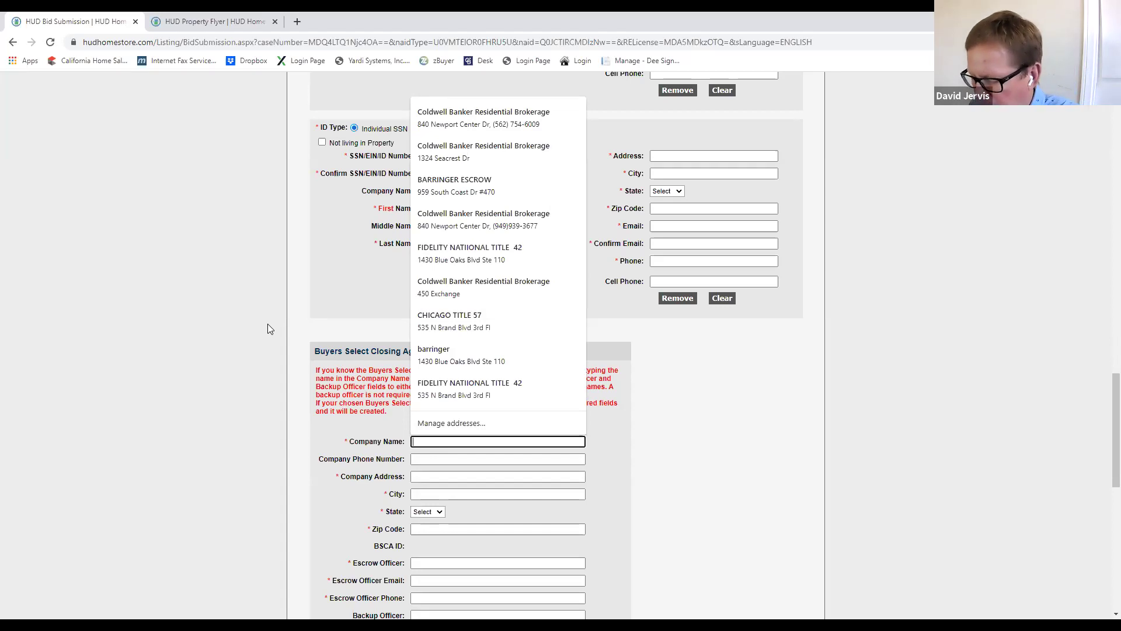
type("chica")
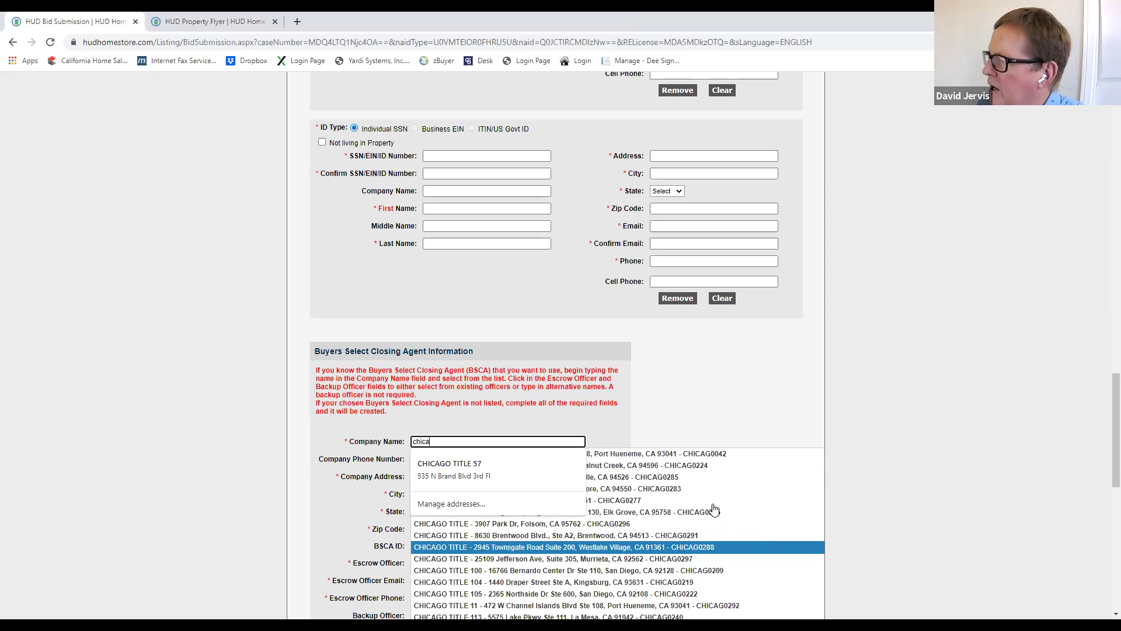
left_click(498, 464)
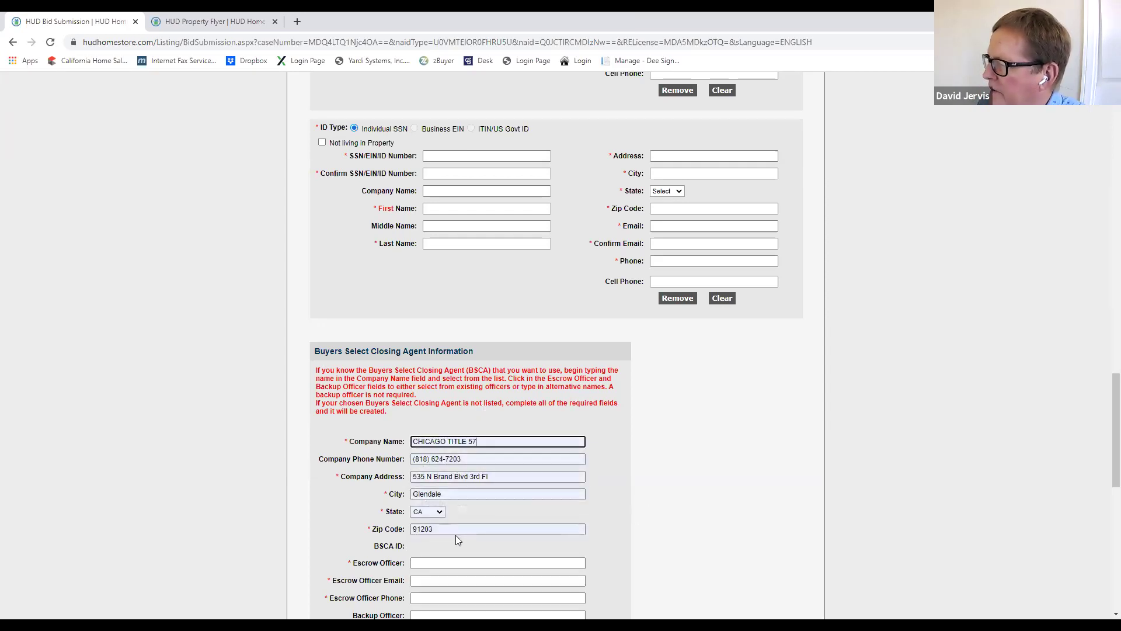
scroll(488, 536, "down", 1)
left_click(432, 503)
left_click(426, 521)
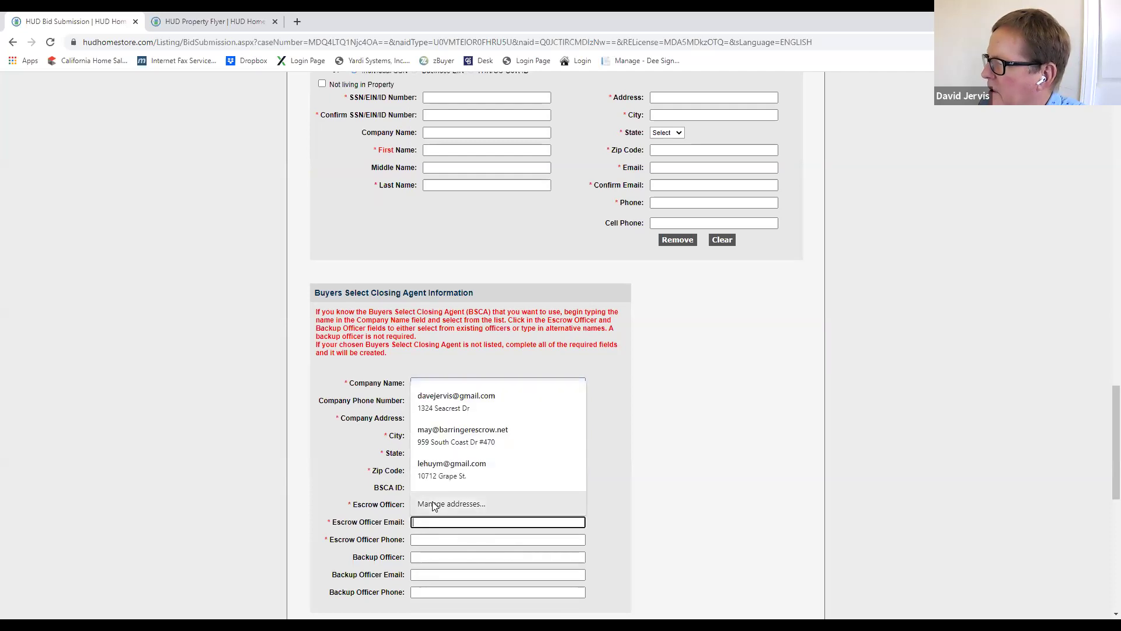
left_click(629, 455)
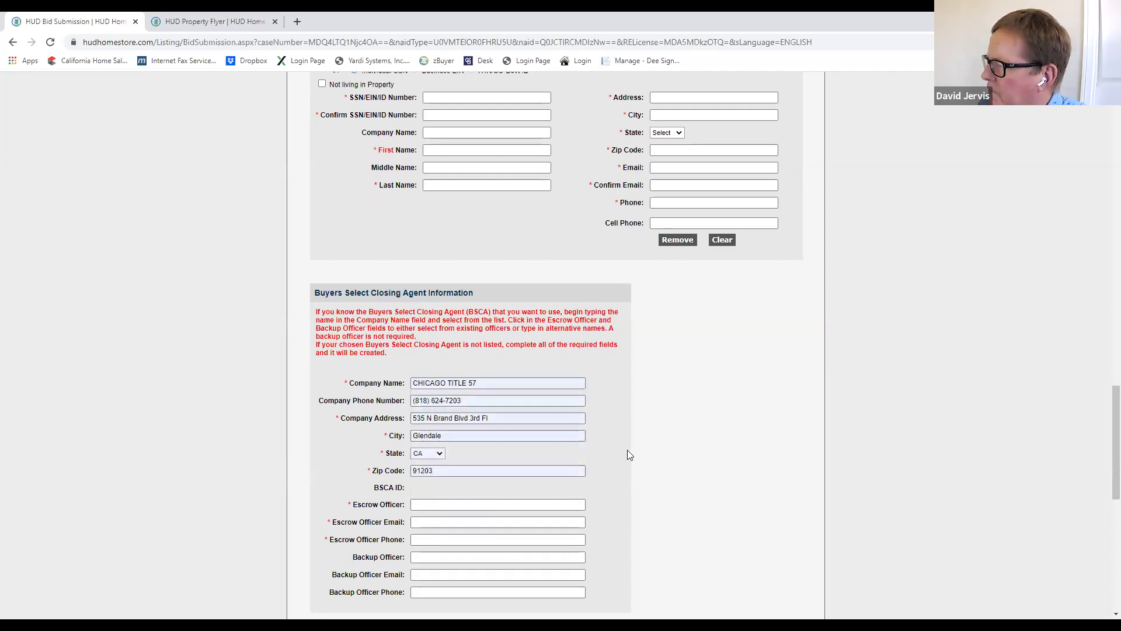
scroll(553, 533, "down", 2)
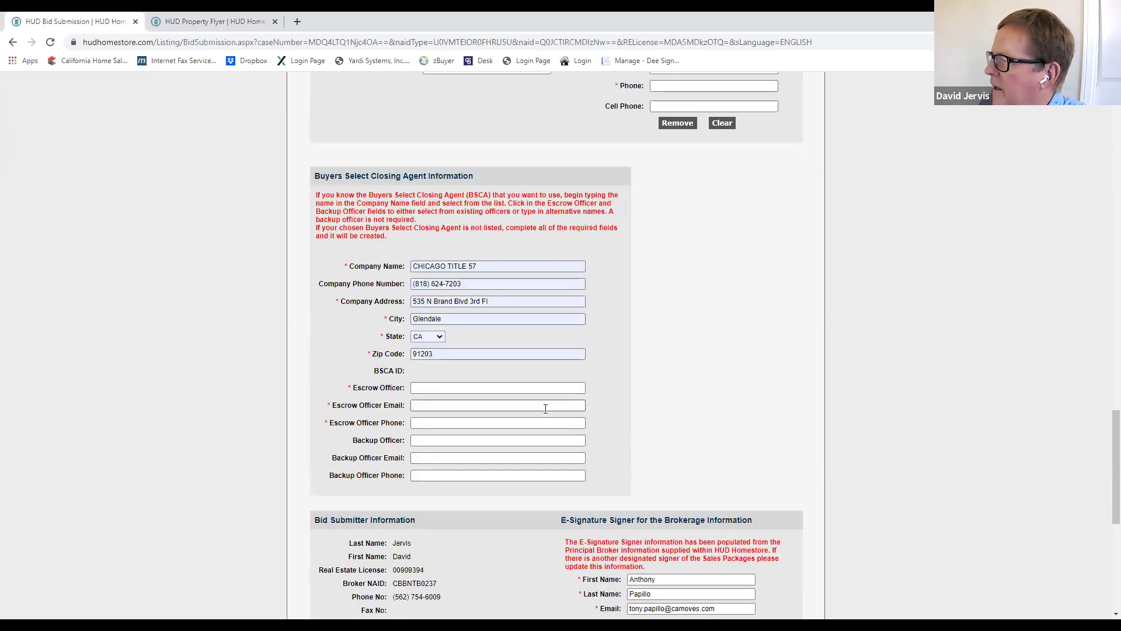
left_click(420, 387)
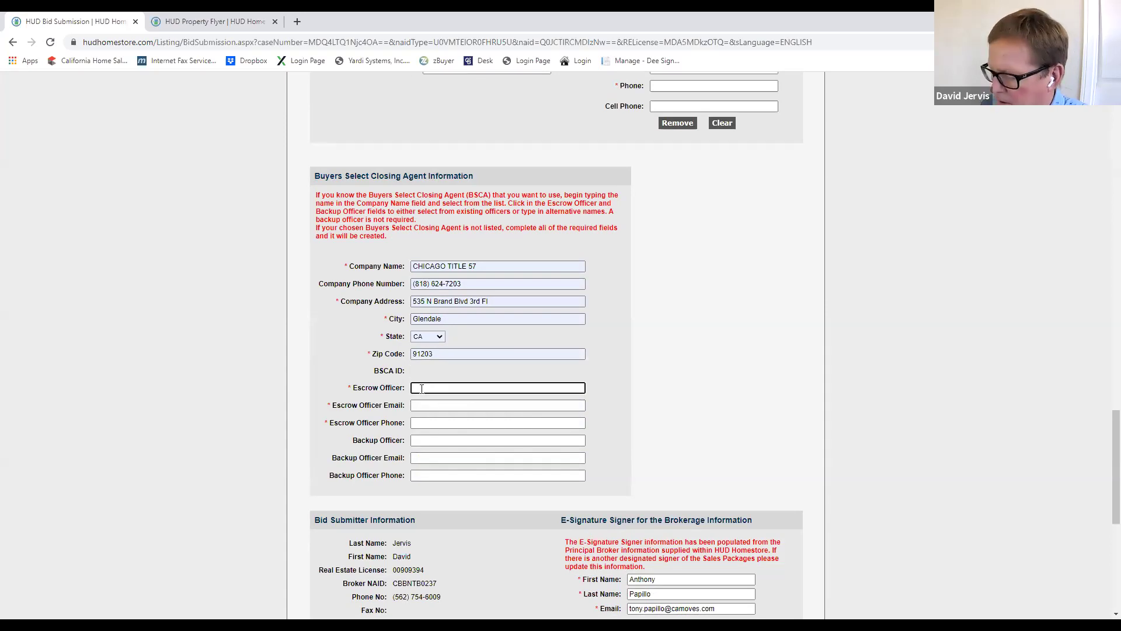
Step: Replace the company with BARRINGER ESCROW and pick its escrow officer from the list
left_click(501, 265)
left_click_drag(501, 265, 319, 261)
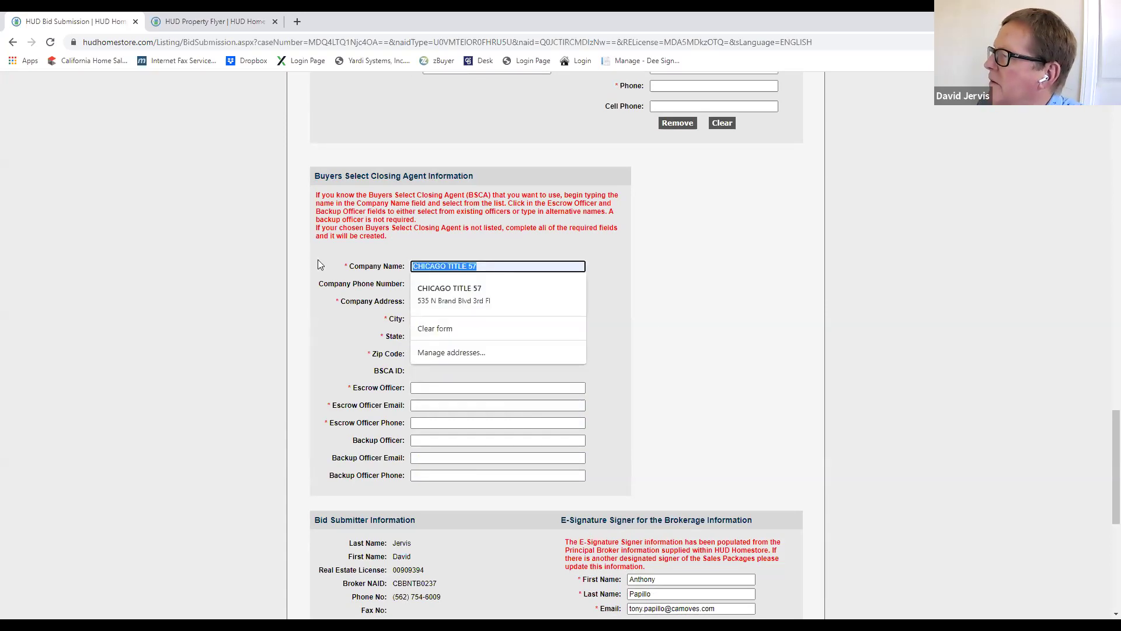
type("barringer")
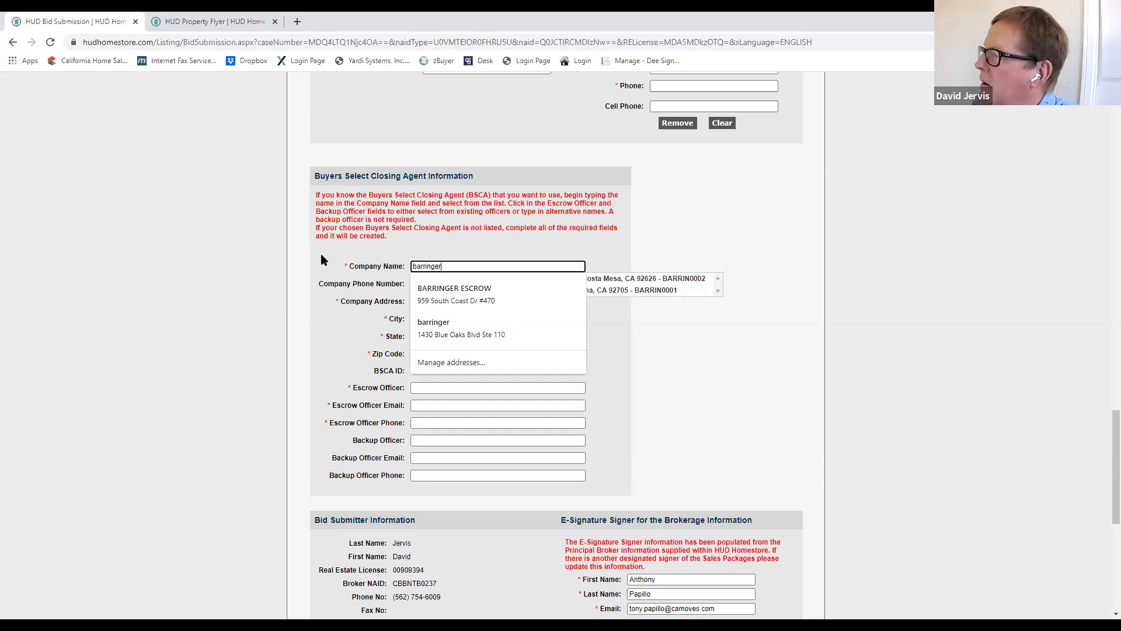
left_click(608, 283)
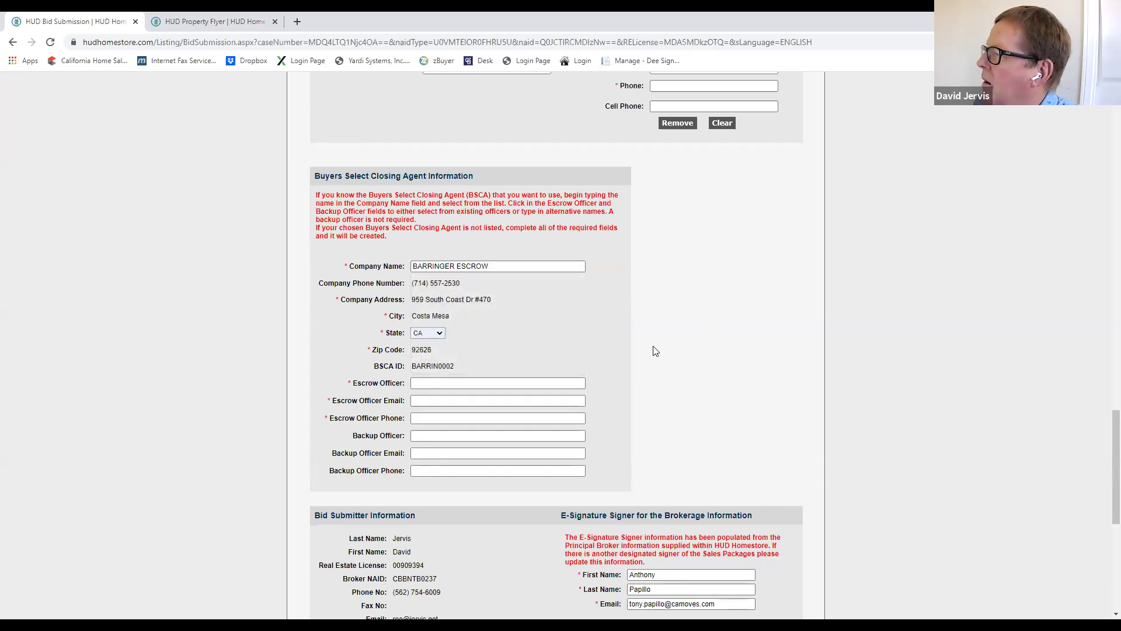
left_click(439, 383)
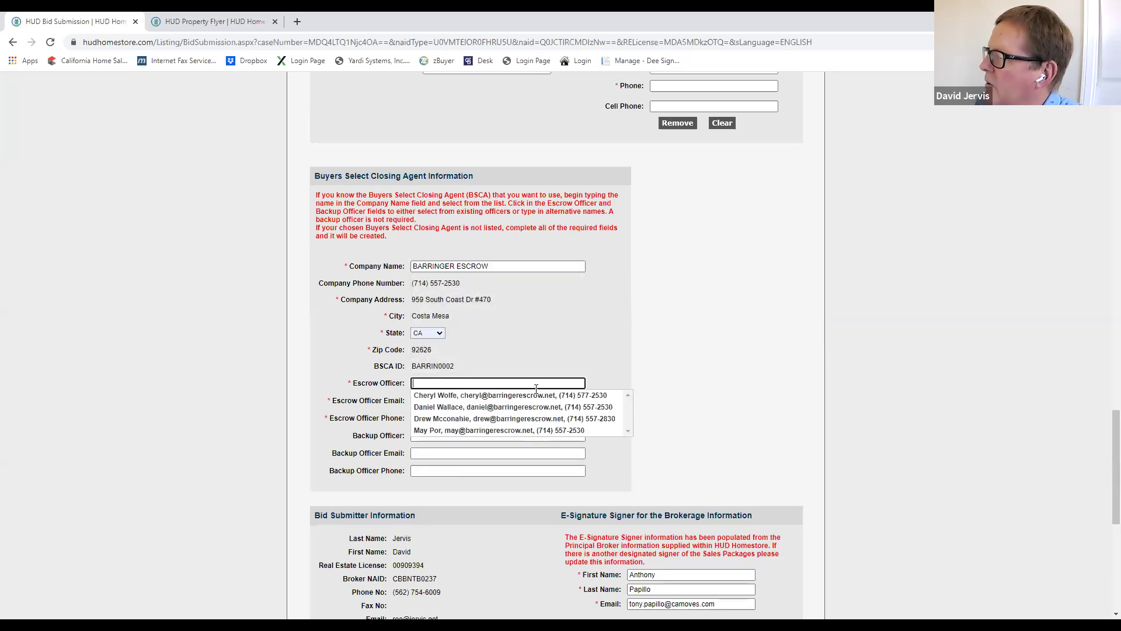
left_click(484, 431)
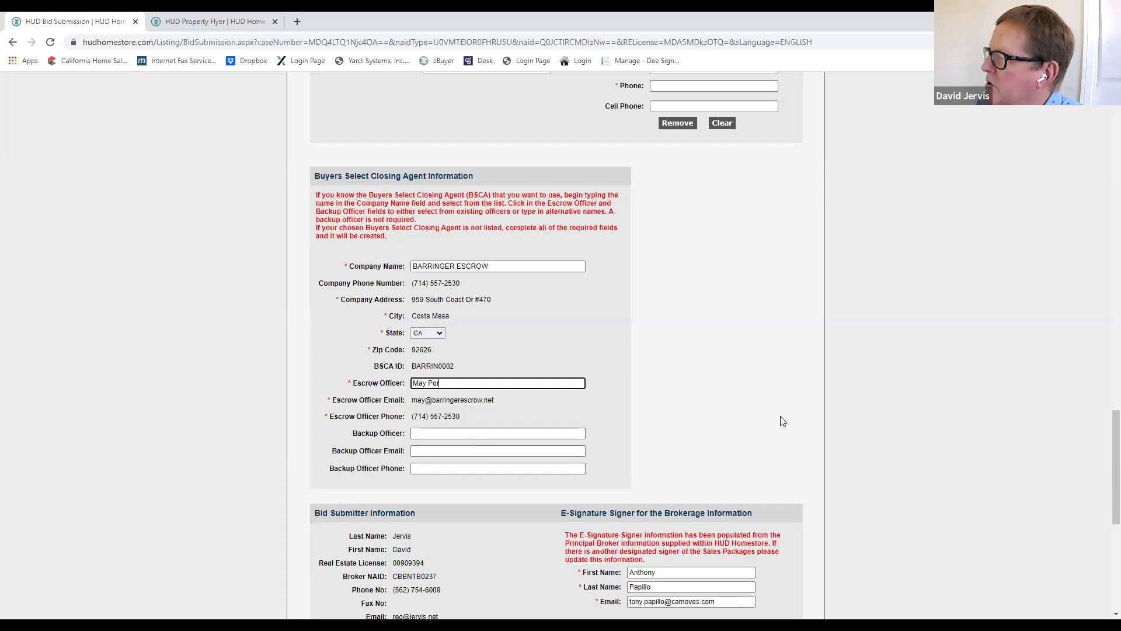
scroll(800, 383, "down", 4)
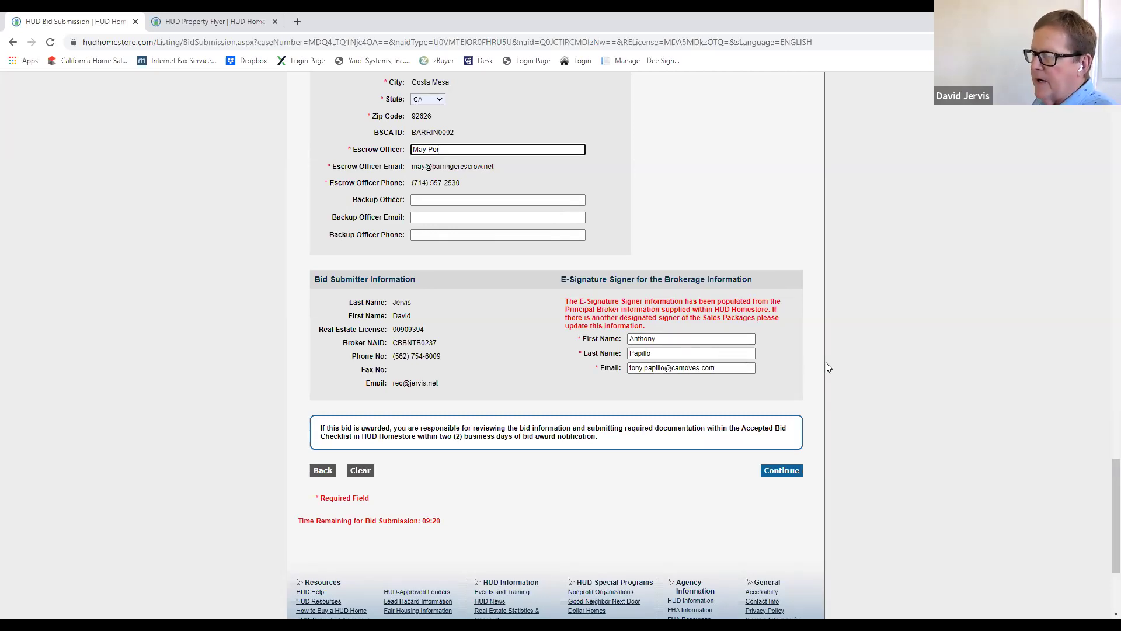
Step: Scroll to the top of the bid form and return to the HUD Homes home page
scroll(943, 359, "up", 20)
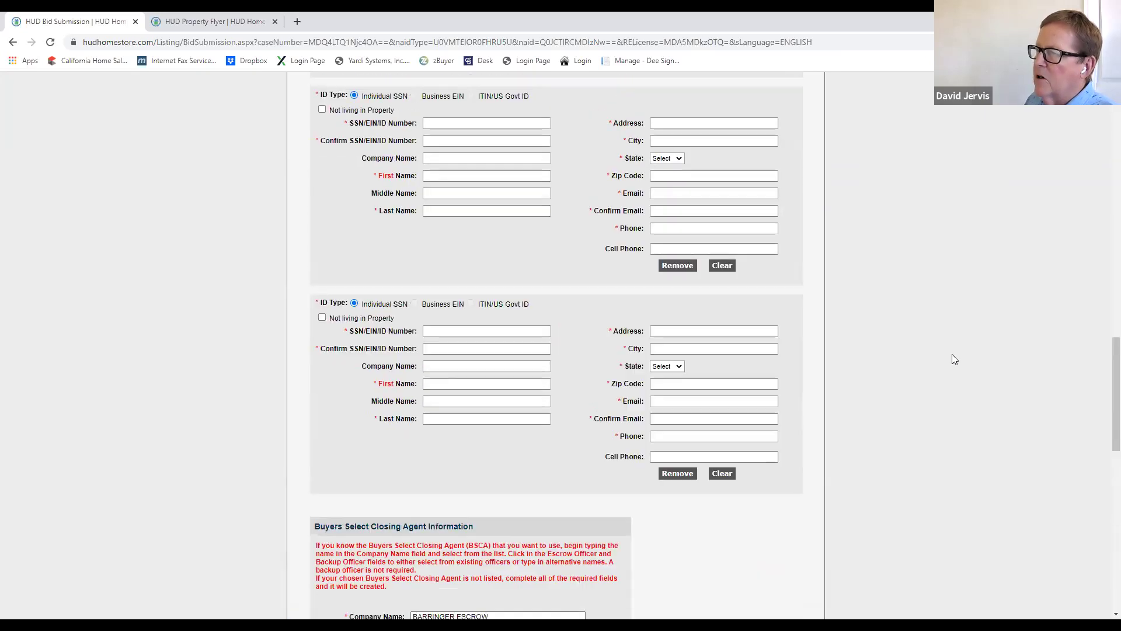
scroll(943, 343, "up", 10)
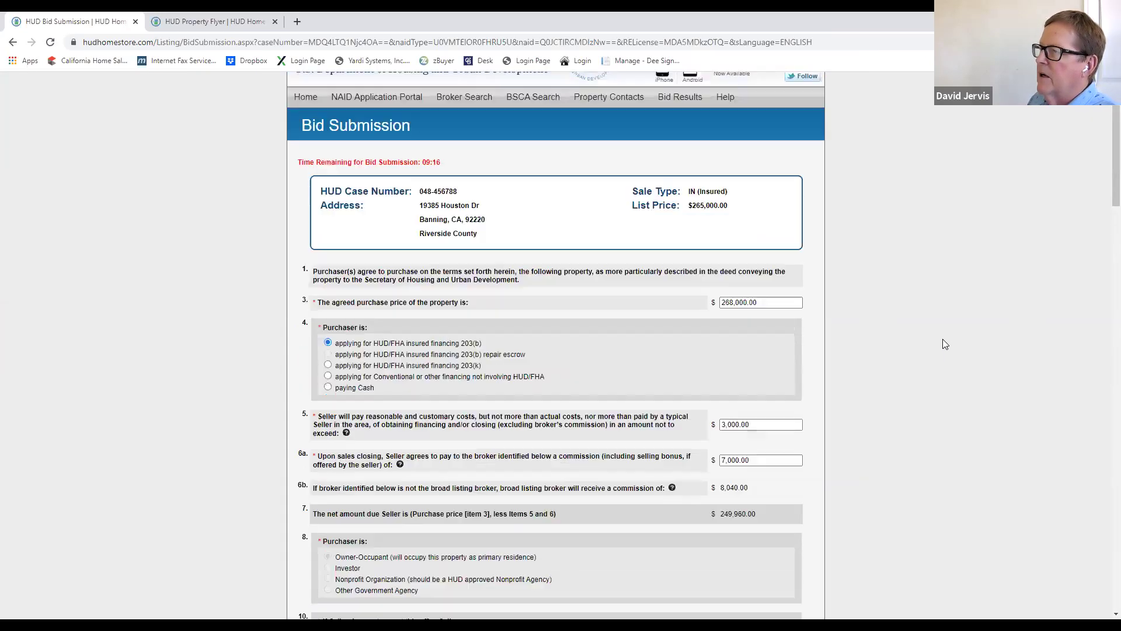
left_click(305, 148)
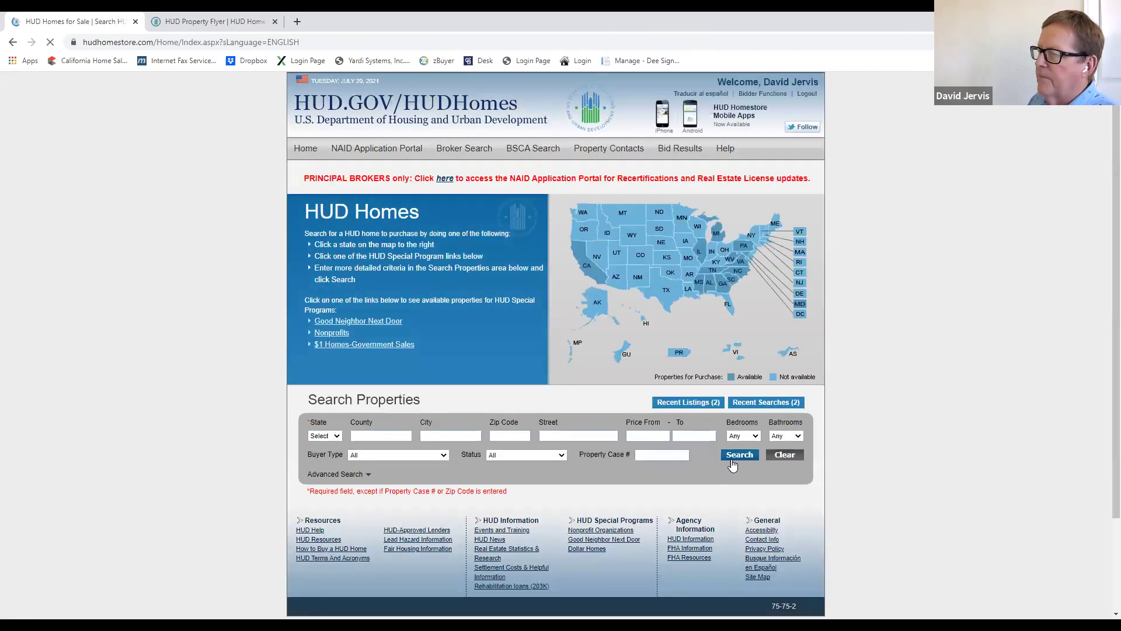
left_click(305, 147)
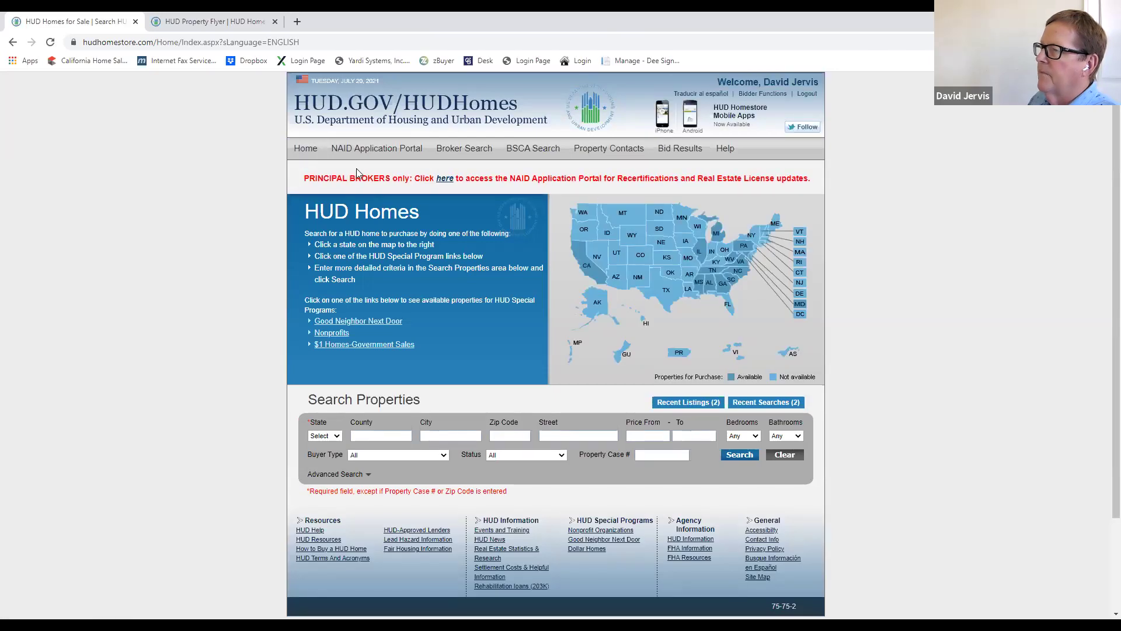